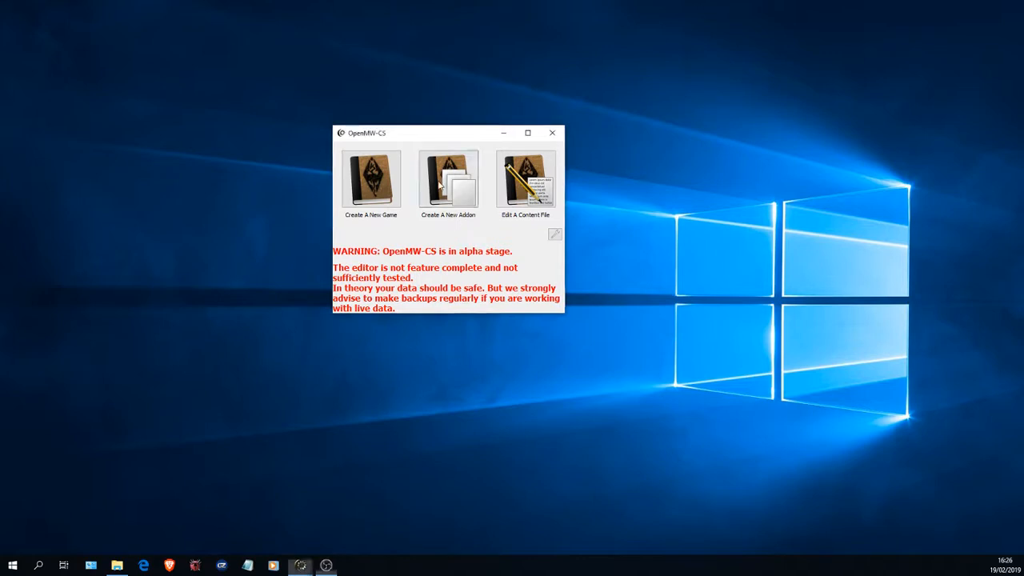
- Start a new addon based on Morrowind.esm and look through the list of available content files
click(438, 185)
click(456, 190)
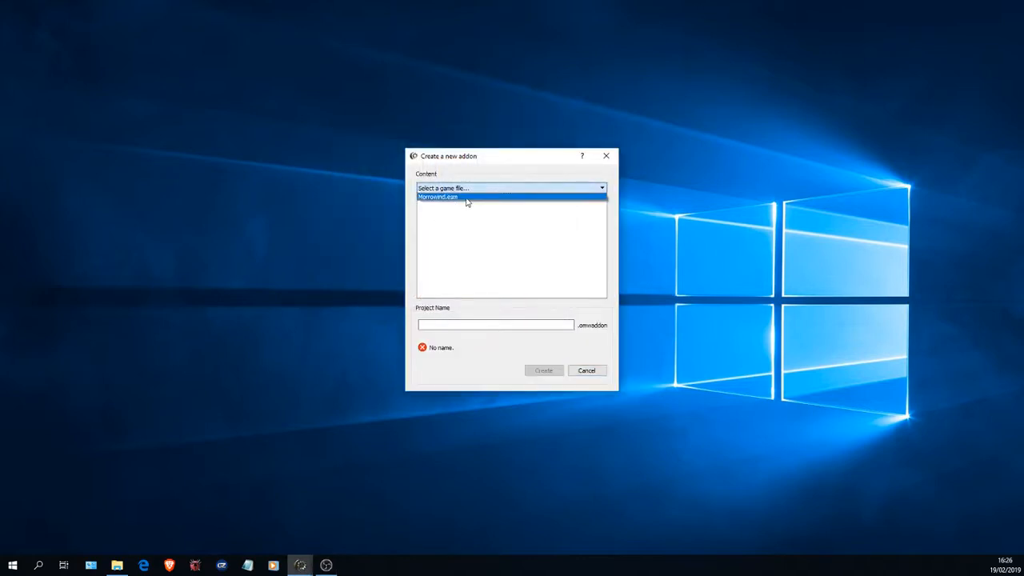
click(467, 198)
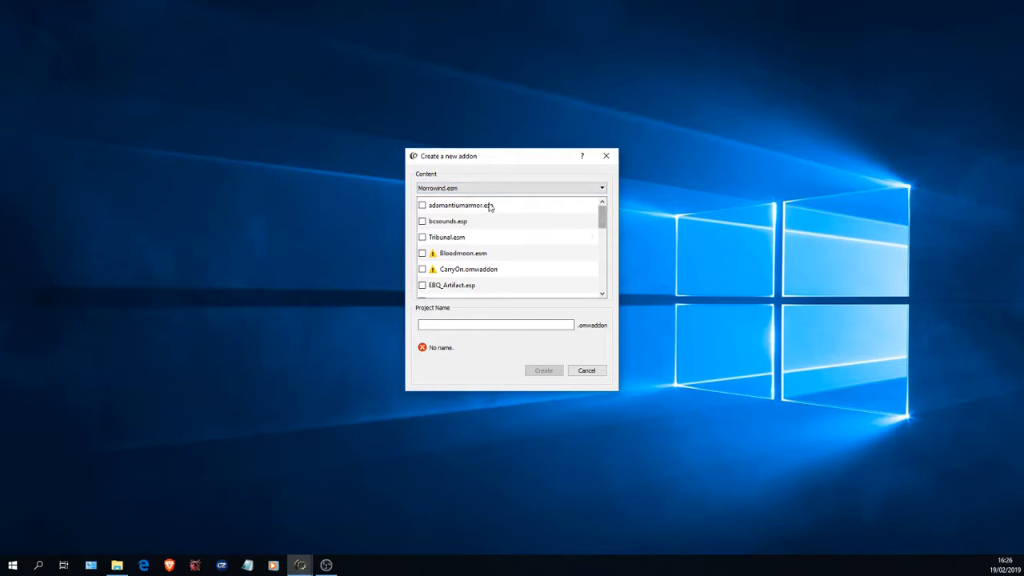
drag(484, 160, 416, 148)
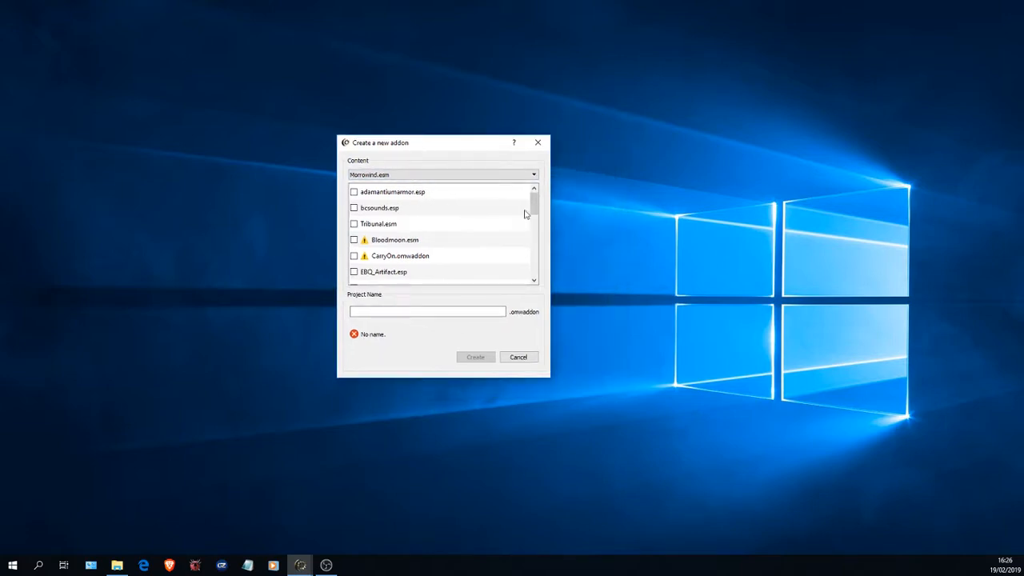
drag(534, 201, 531, 203)
click(377, 228)
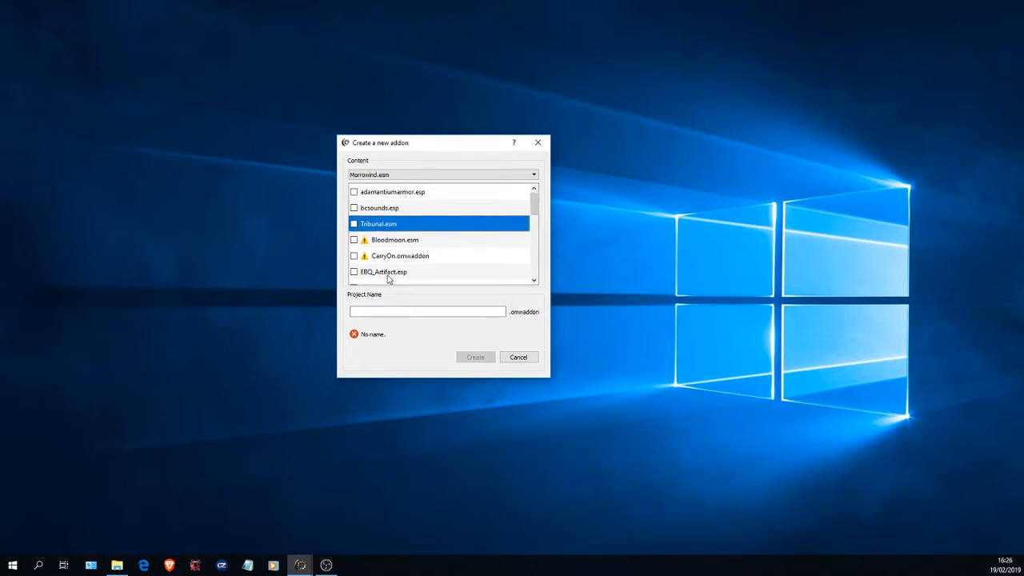
drag(533, 207, 540, 271)
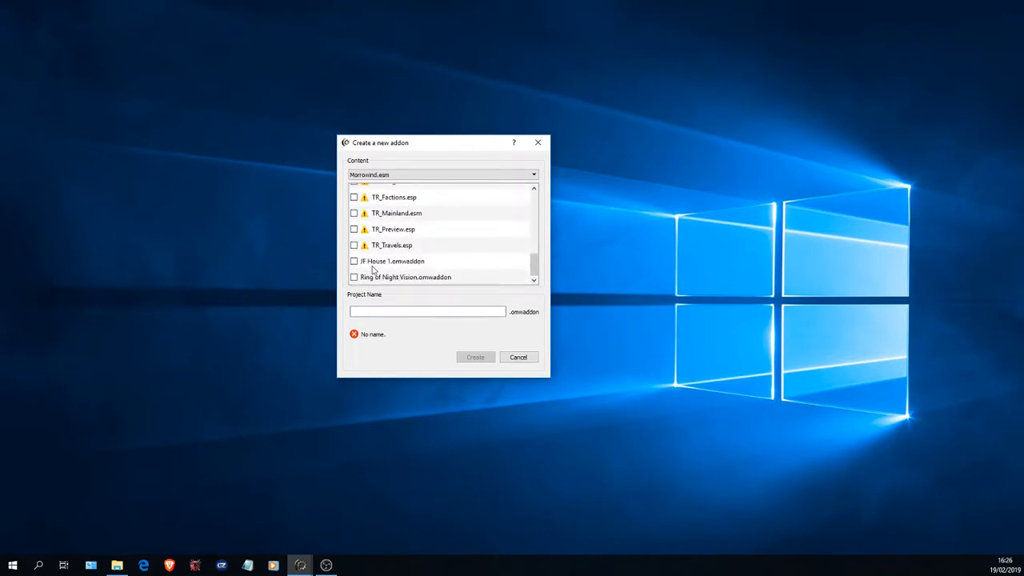
- Name the addon project "JF House 2" and create it
click(411, 310)
text(JF House 2)
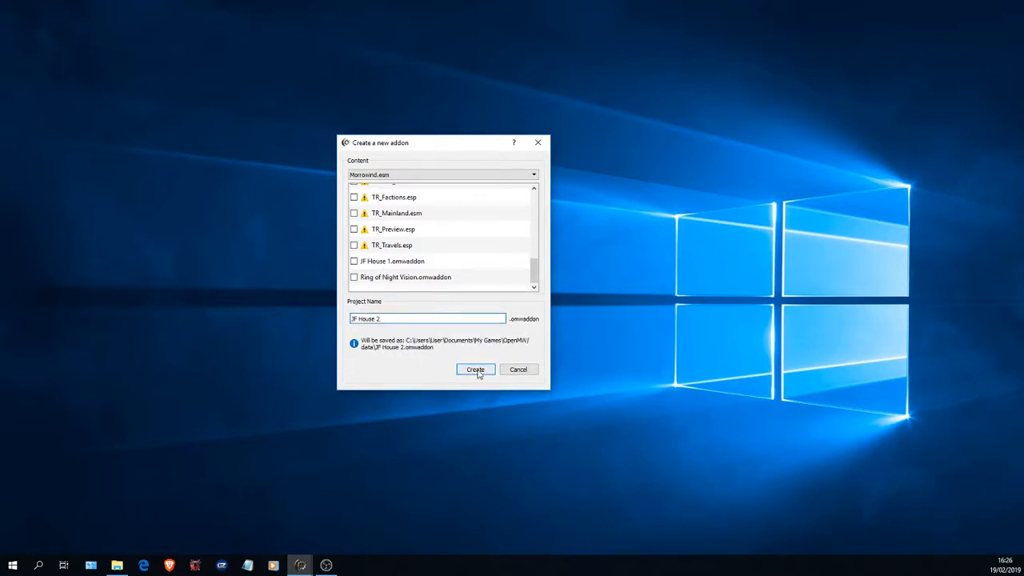
key(Return)
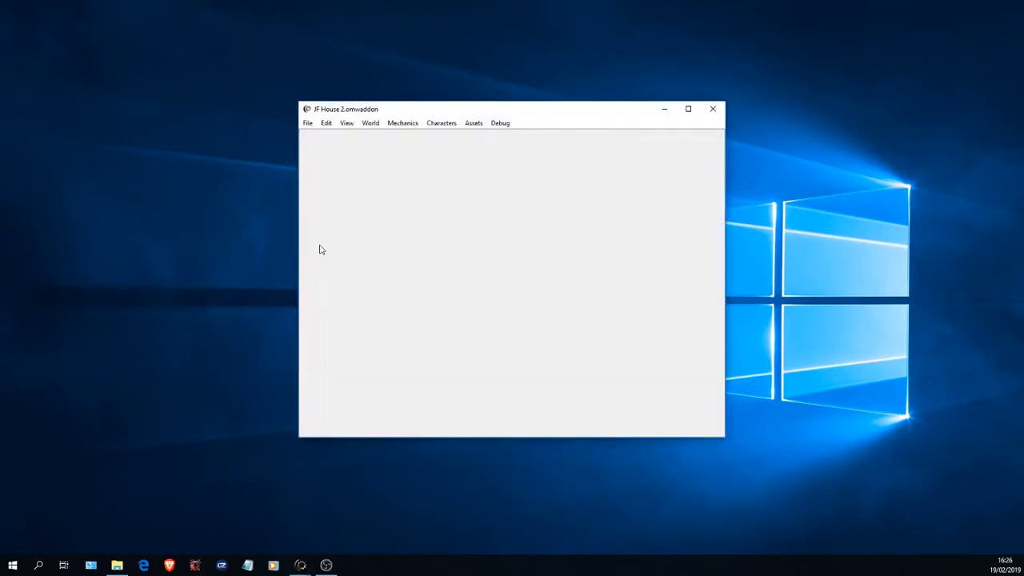
- Enlarge the JF House 2.omwaddon editor window to fill the whole screen
drag(358, 110, 161, 61)
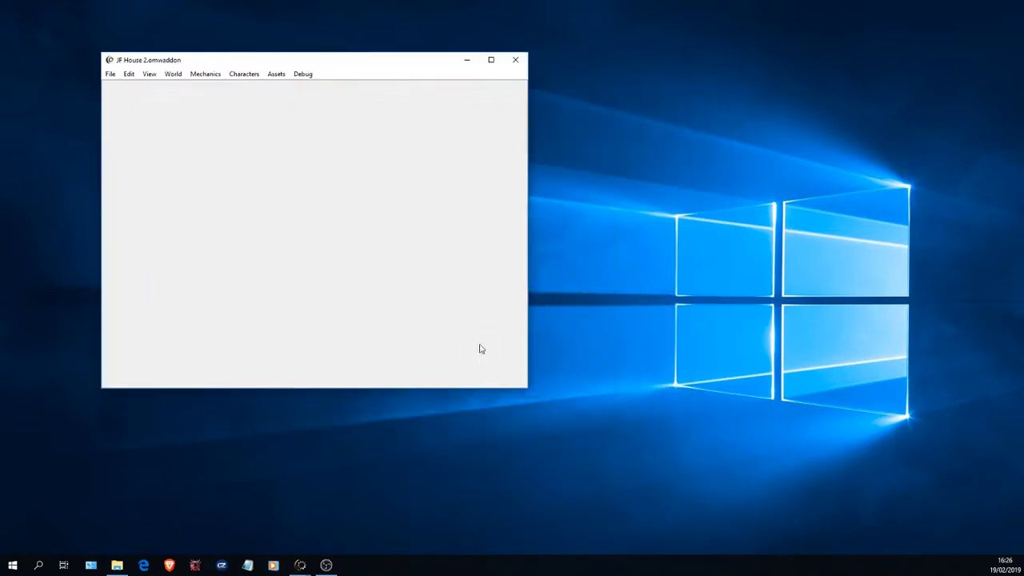
drag(527, 391, 869, 481)
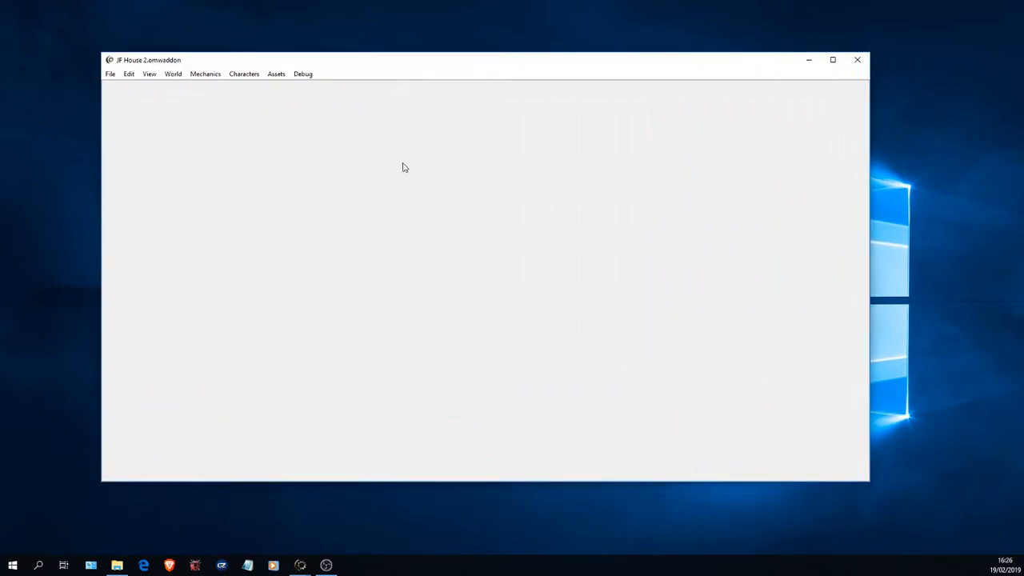
double_click(340, 65)
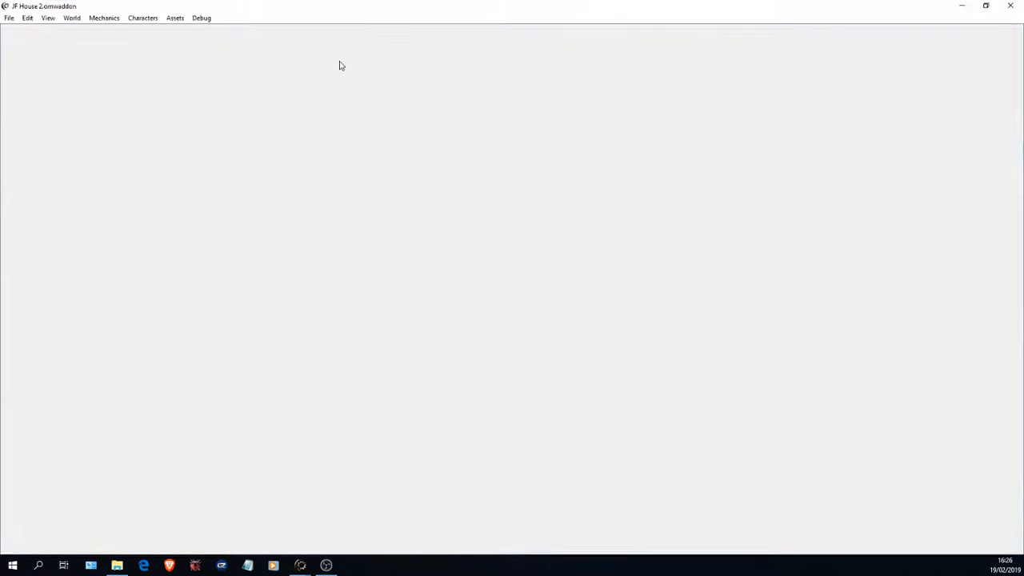
- Open the Cells table of the world data and widen the Region column to fit its contents
click(71, 19)
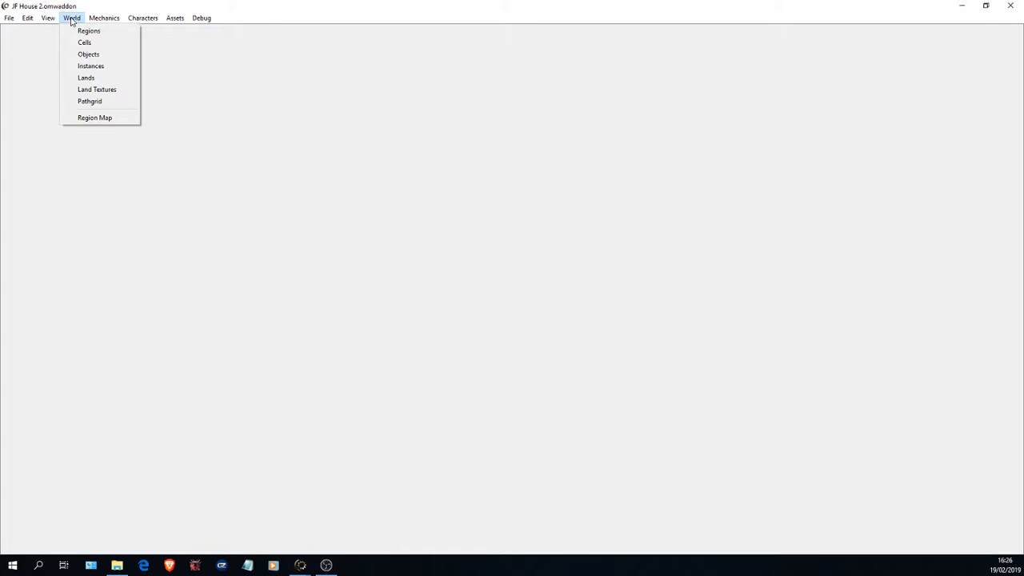
click(76, 18)
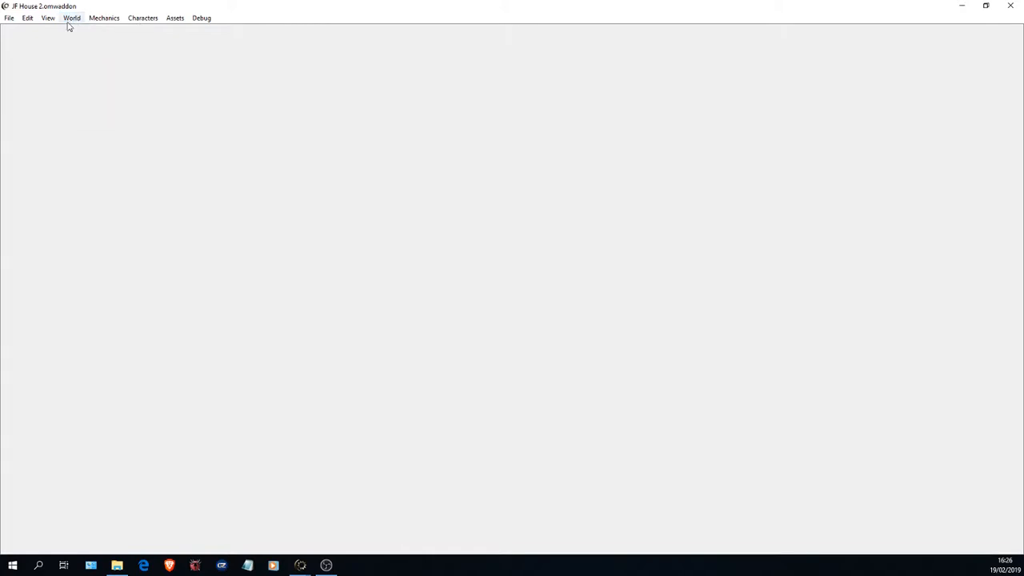
click(71, 20)
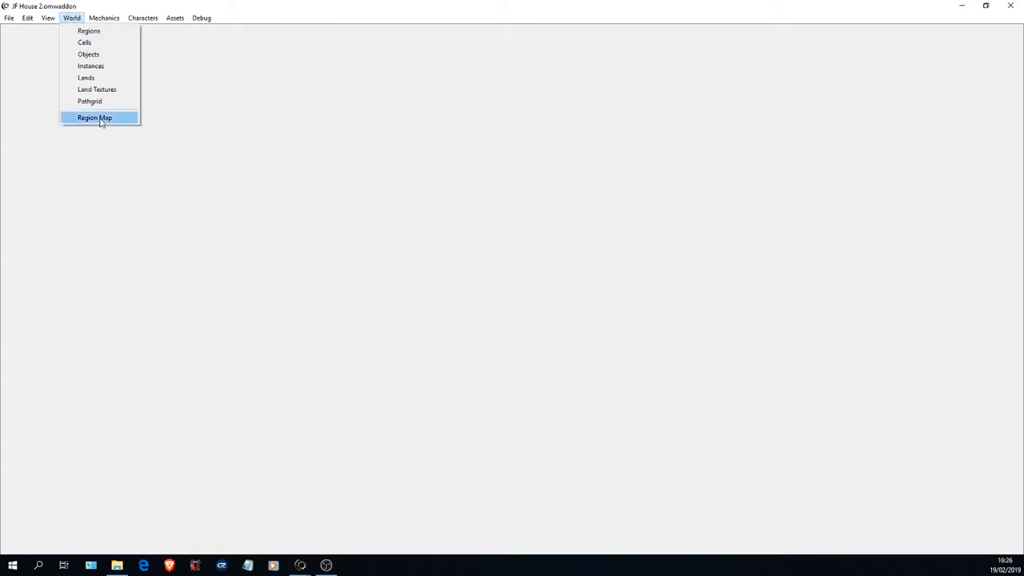
click(108, 49)
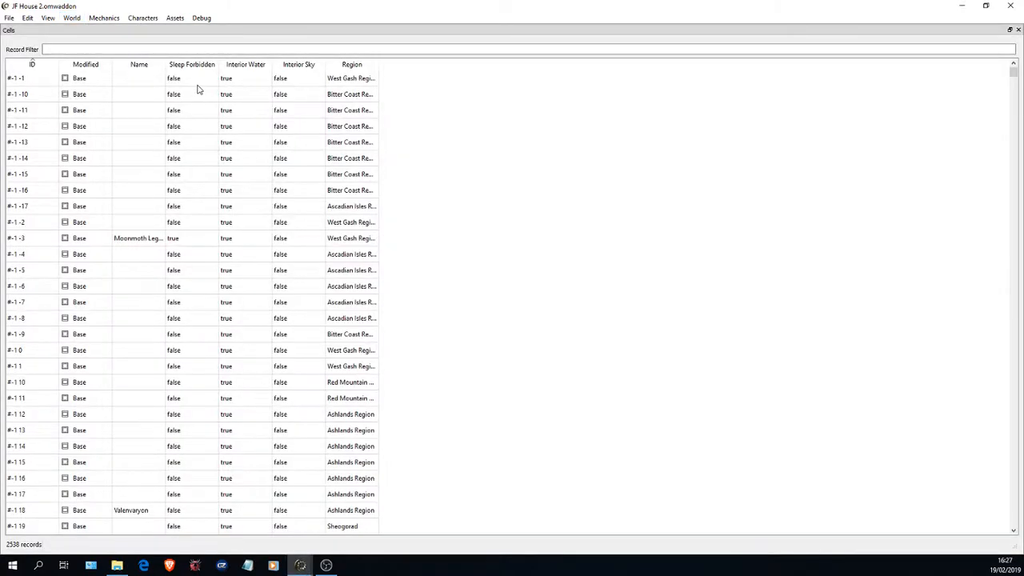
double_click(377, 64)
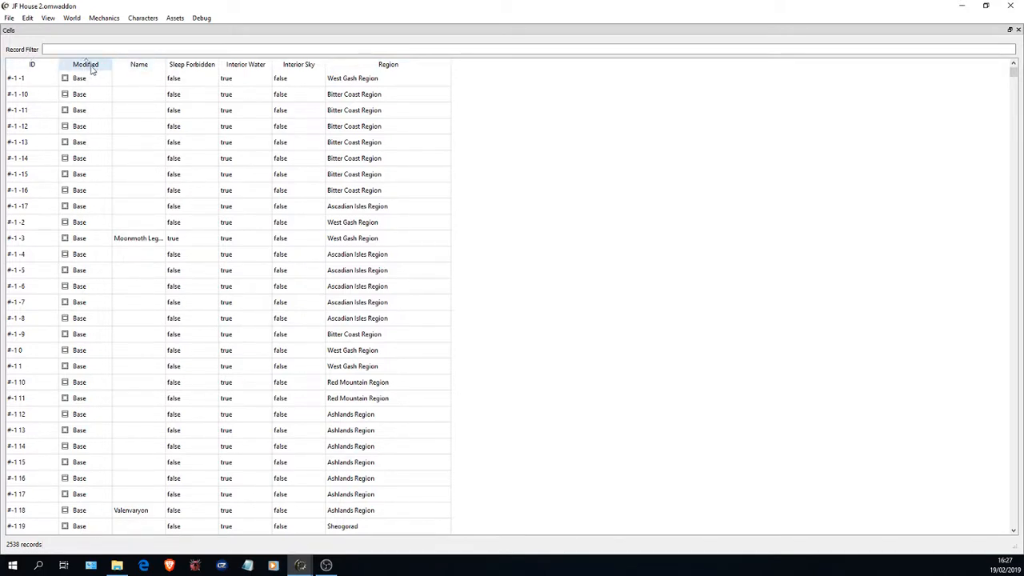
- Sort the cells by name, bring the Seyda Neen entries into view and widen the Name column to show full names
click(145, 69)
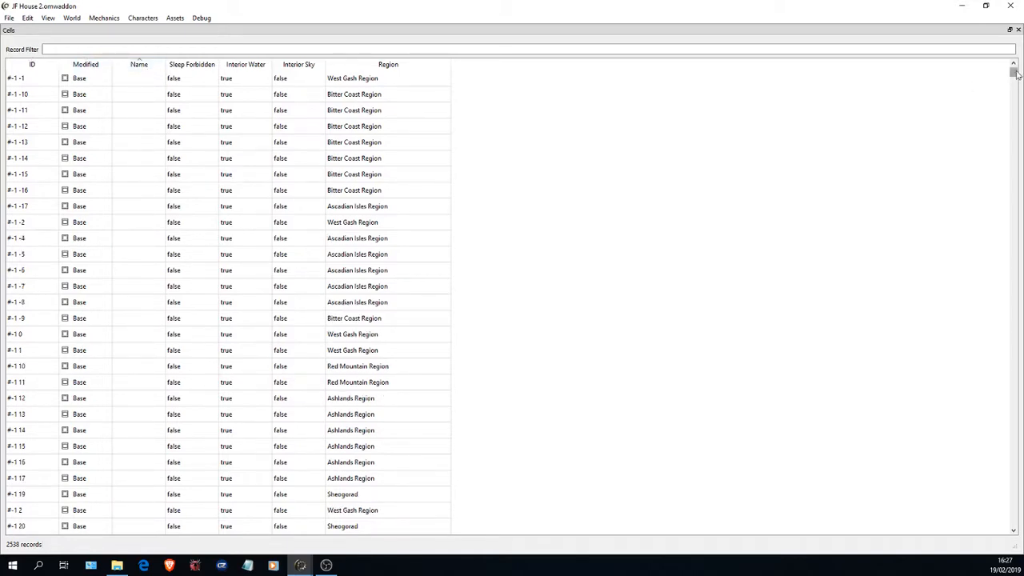
drag(1014, 72, 1013, 450)
drag(165, 64, 269, 64)
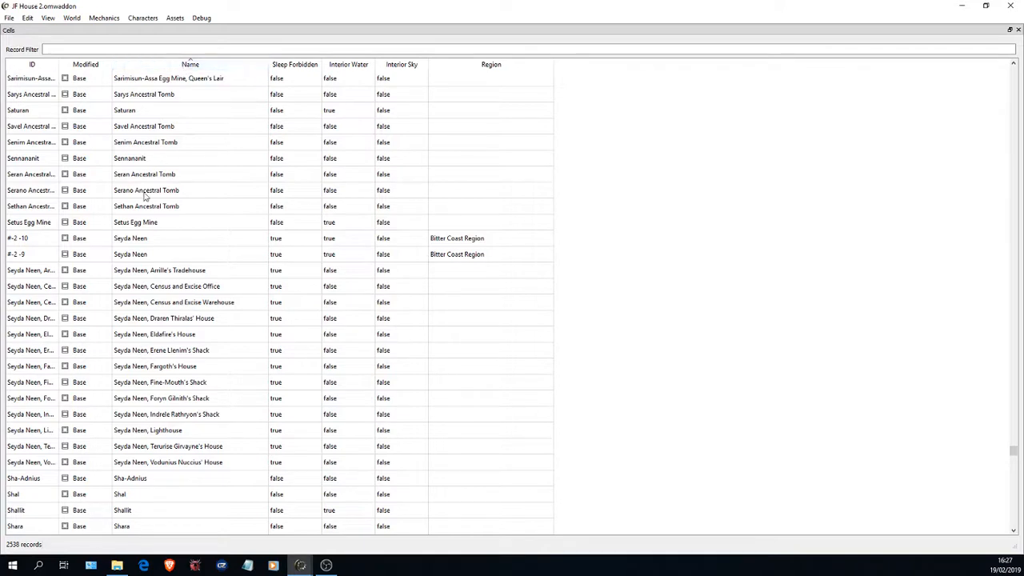
- Compare the two exterior Seyda Neen cells, #-2 -10 and #-2 -9, in the Cells table
click(171, 240)
click(165, 256)
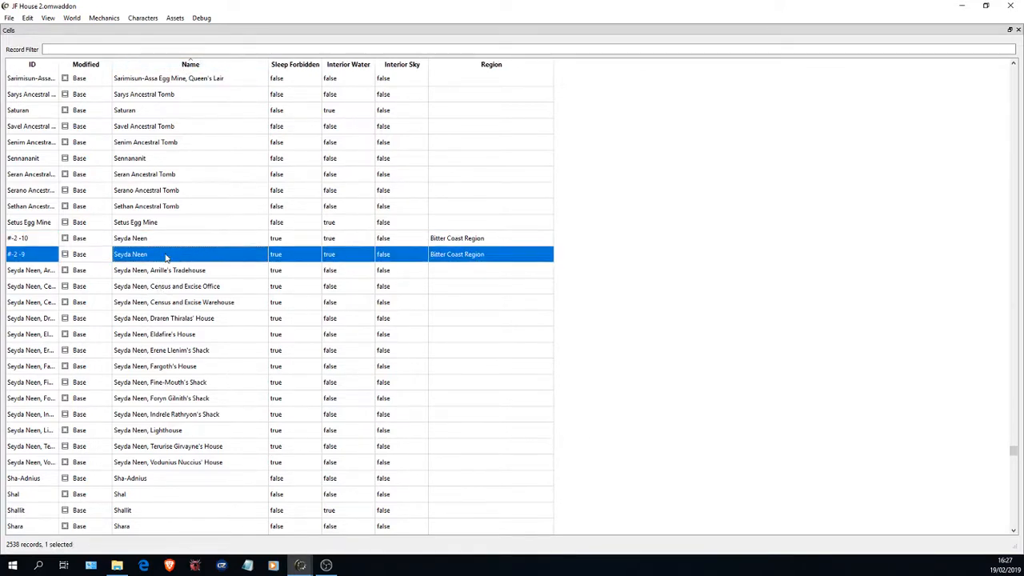
click(173, 237)
click(151, 253)
click(120, 240)
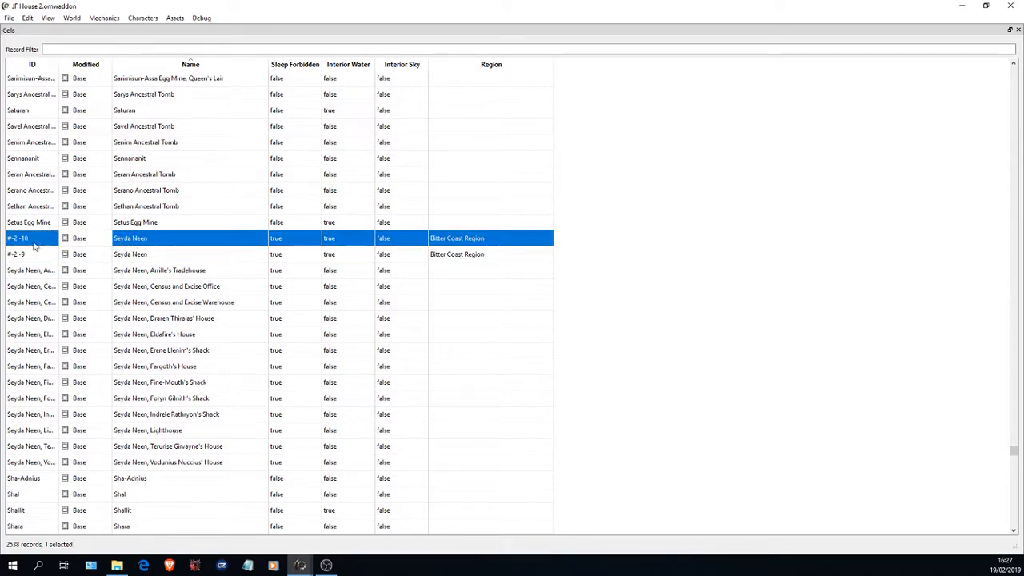
click(168, 254)
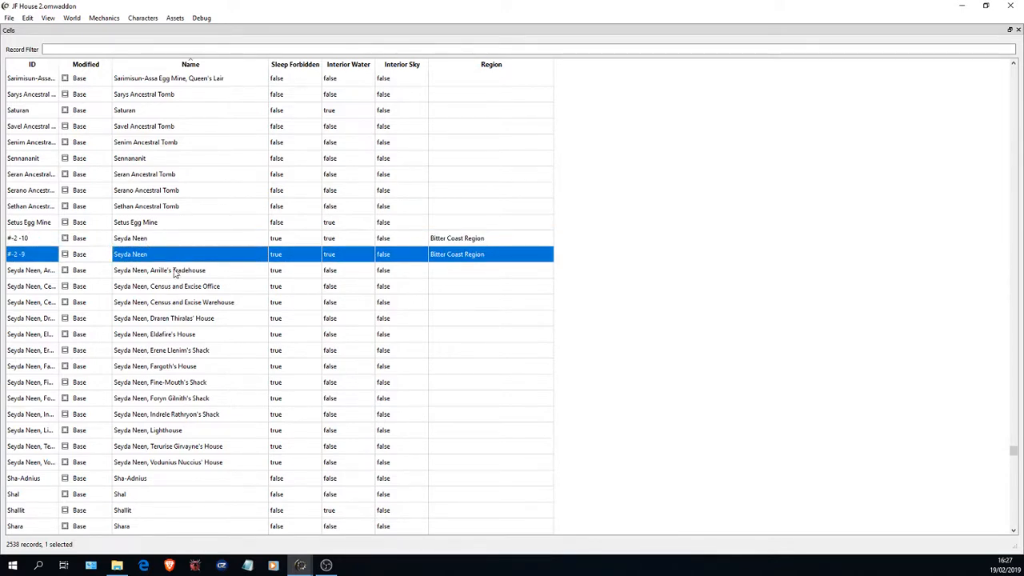
- Examine the Seyda Neen interior cells, from Arrille's Tradehouse through the Lighthouse to Vodunius Nuccius' House
click(168, 464)
click(169, 401)
click(169, 353)
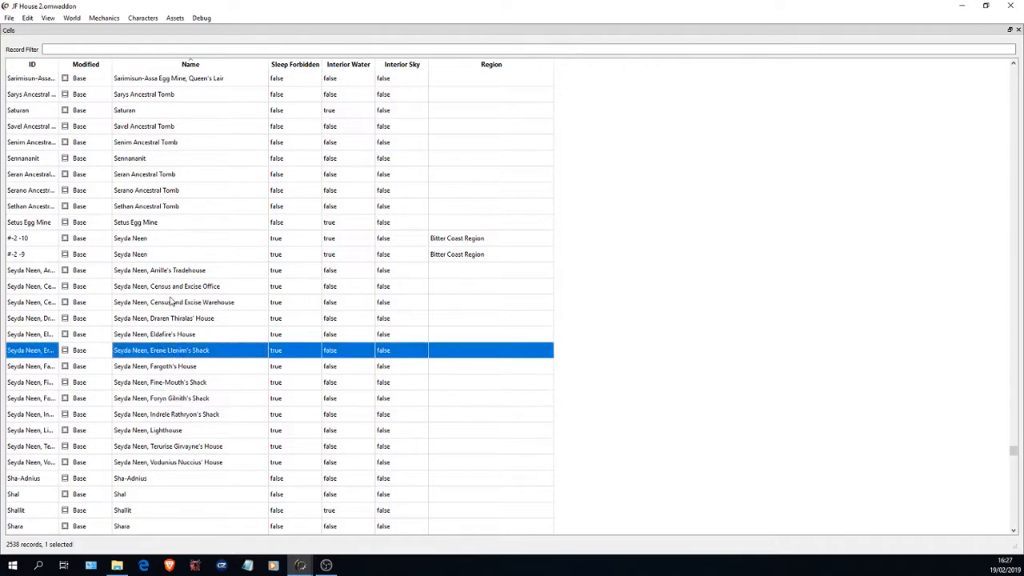
click(175, 274)
click(171, 337)
click(168, 400)
click(180, 432)
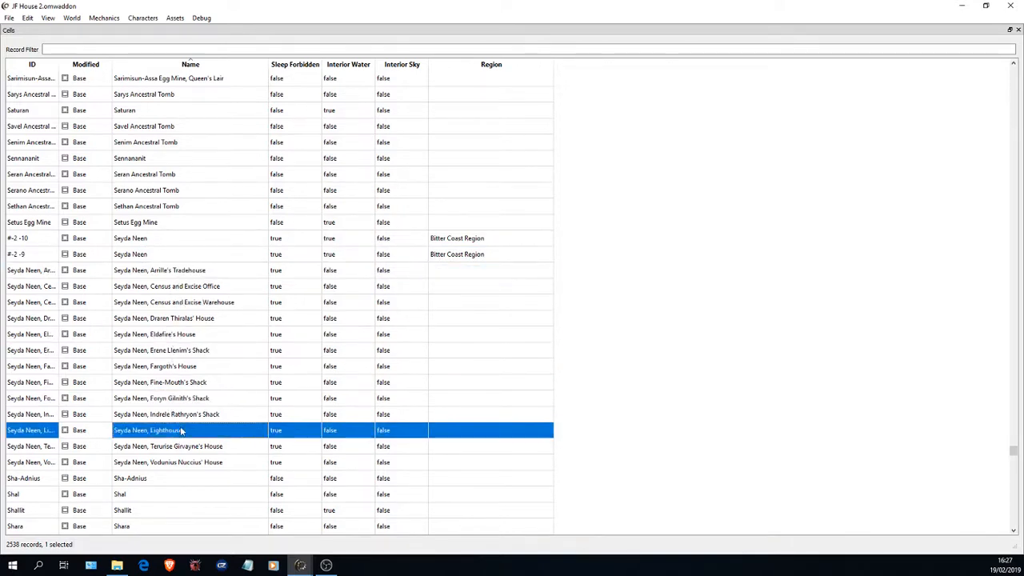
click(198, 462)
click(187, 273)
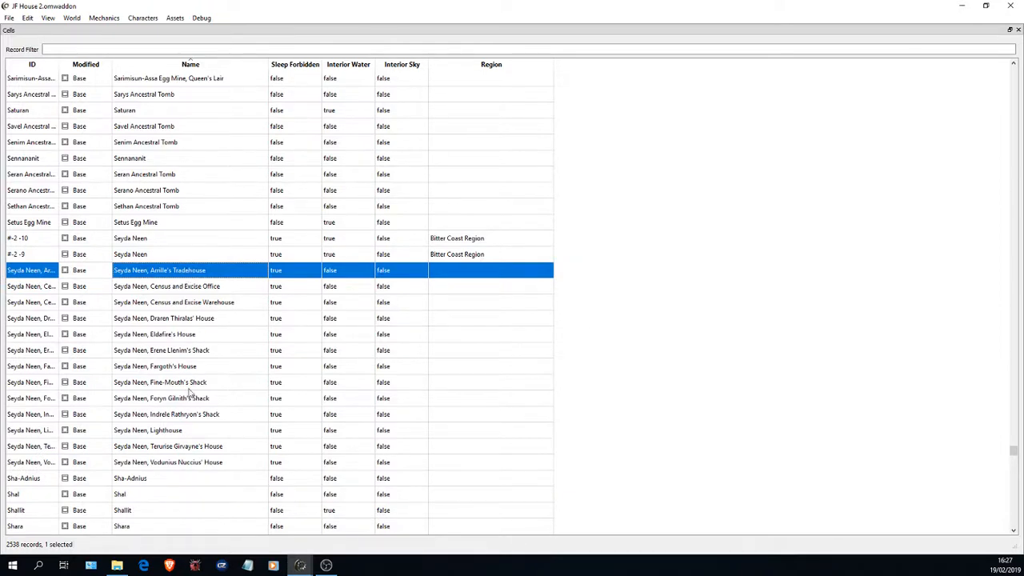
click(152, 367)
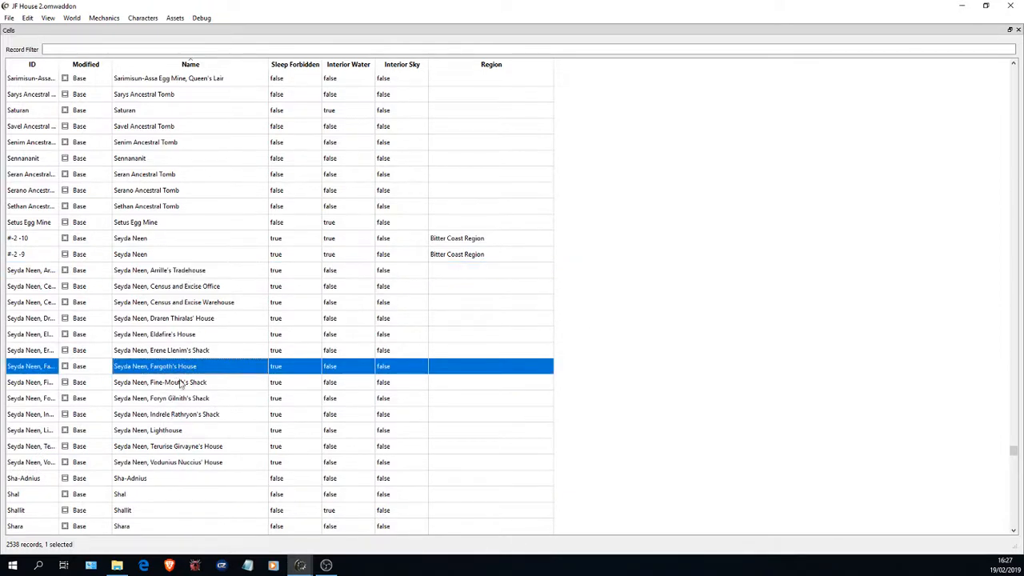
click(174, 432)
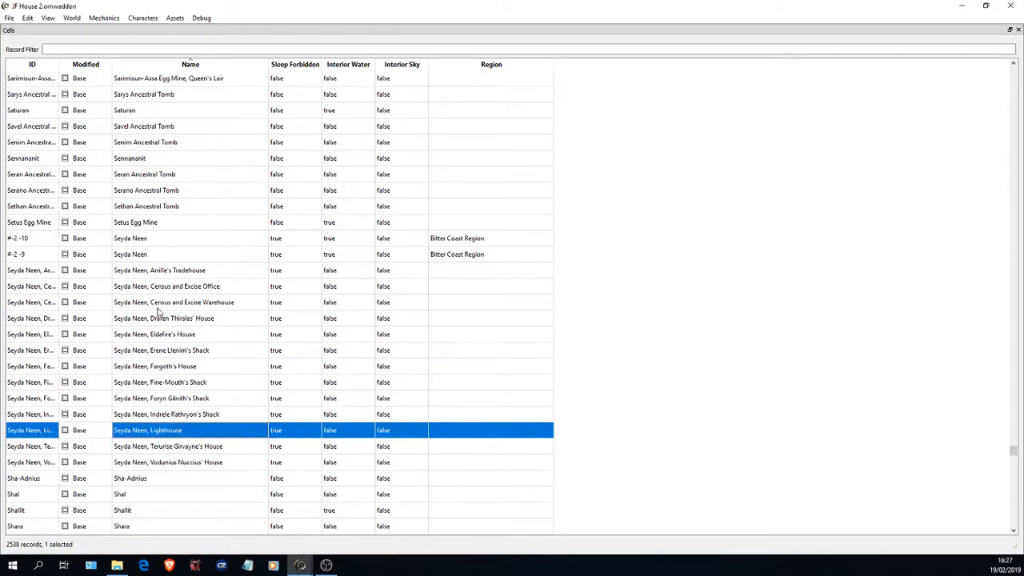
- Review the names and grid-coordinate IDs of the two exterior Seyda Neen cells again
click(155, 240)
click(161, 254)
click(158, 241)
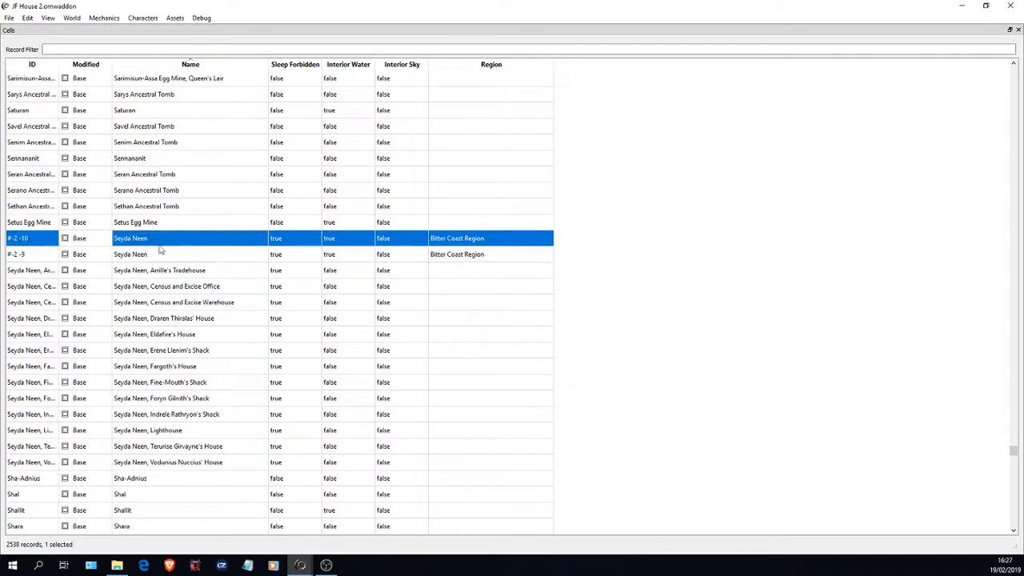
click(161, 253)
click(162, 240)
click(166, 255)
click(165, 240)
click(167, 253)
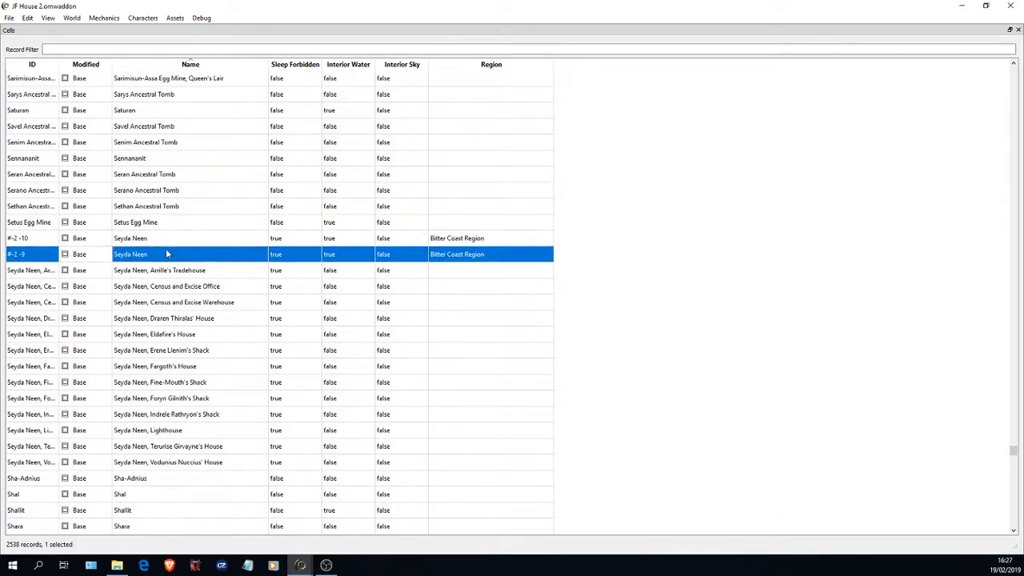
click(167, 242)
click(171, 256)
click(38, 239)
click(37, 256)
click(35, 241)
- View the Seyda Neen cell #-2 -9 in a 3D scene and enlarge the scene area beside the Cells table
click(178, 255)
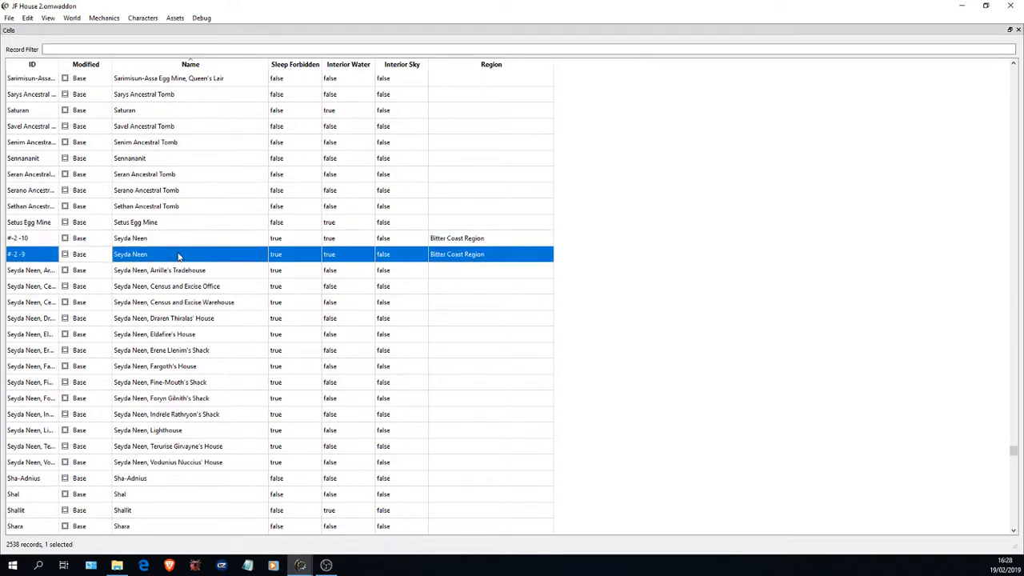
right_click(178, 256)
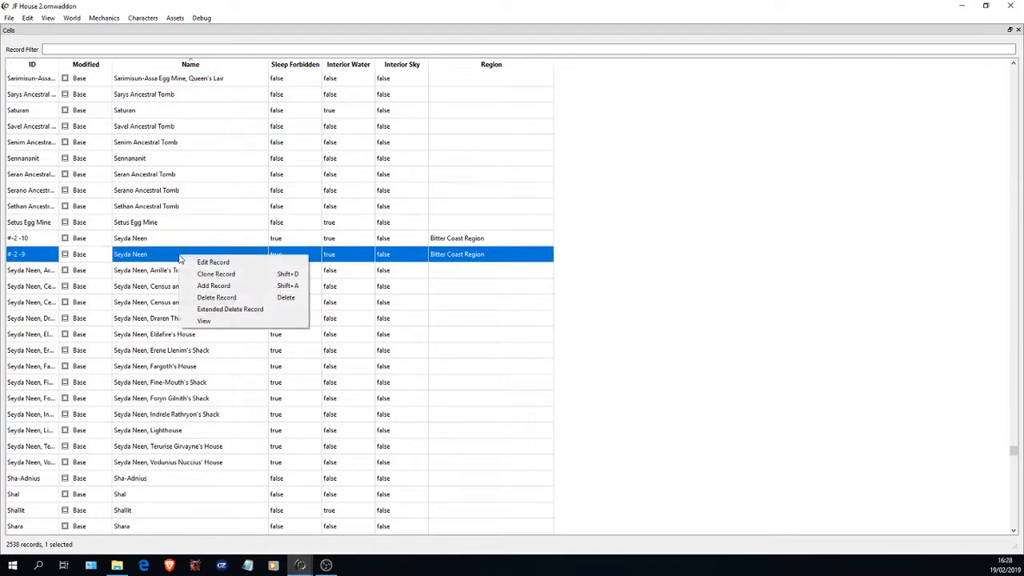
click(227, 323)
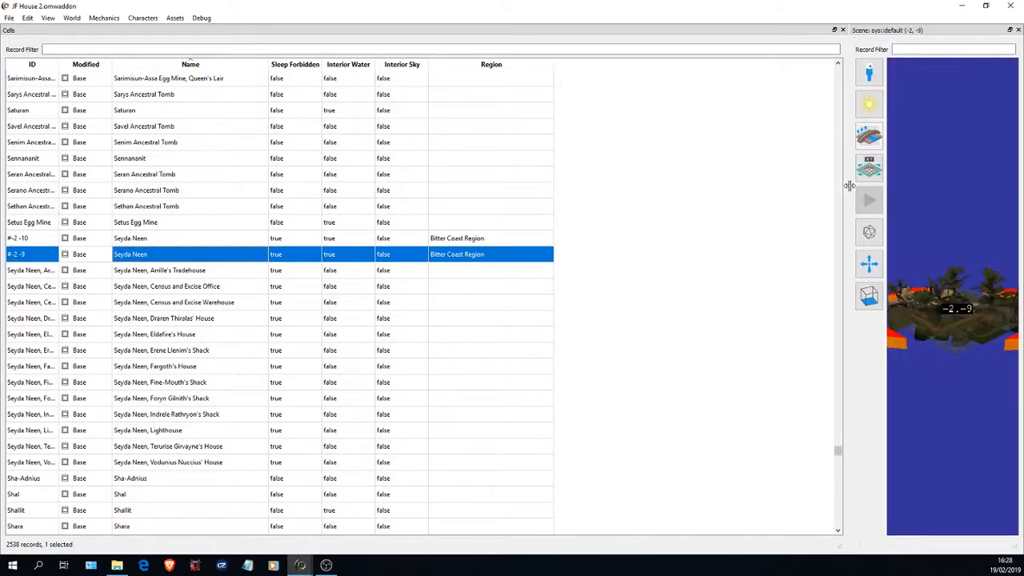
drag(848, 188, 361, 189)
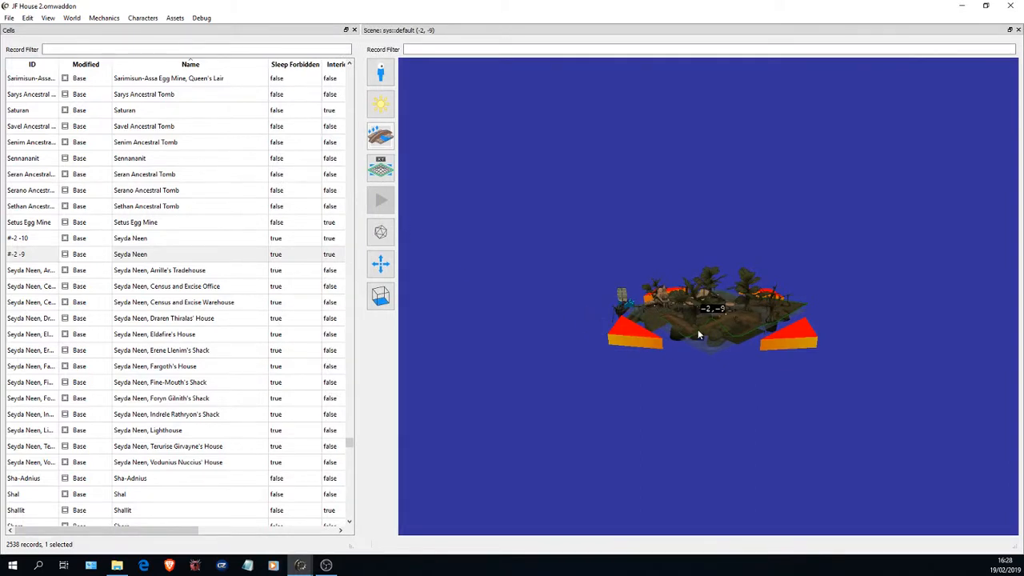
- Examine the Seyda Neen cell in the scene, from the whole island's outline in to the village houses
mouse_move(698, 335)
mouse_down()
mouse_move(735, 321)
mouse_move(661, 334)
mouse_move(692, 331)
mouse_up()
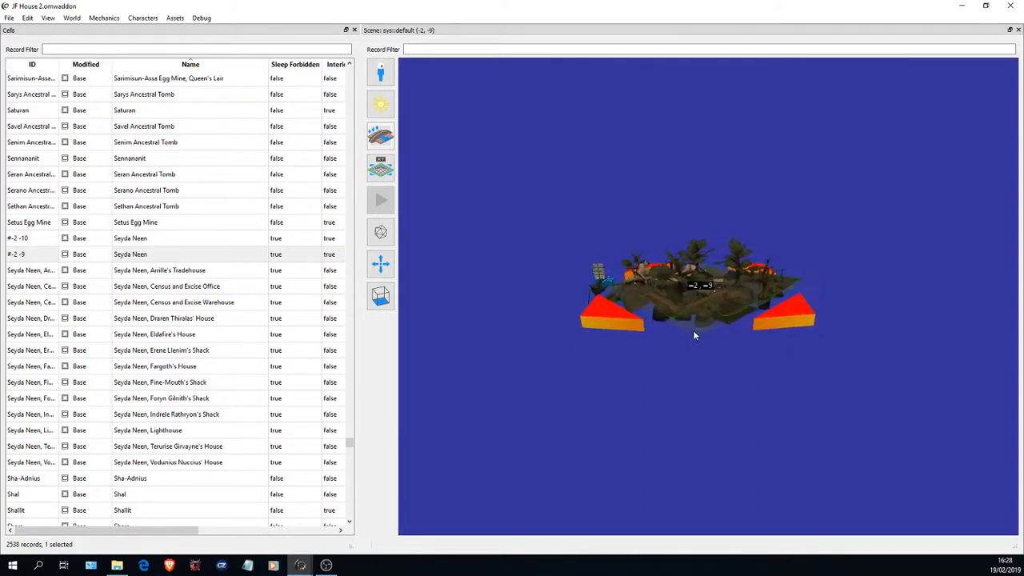
scroll(693, 330, up, 2)
drag(663, 290, 641, 262)
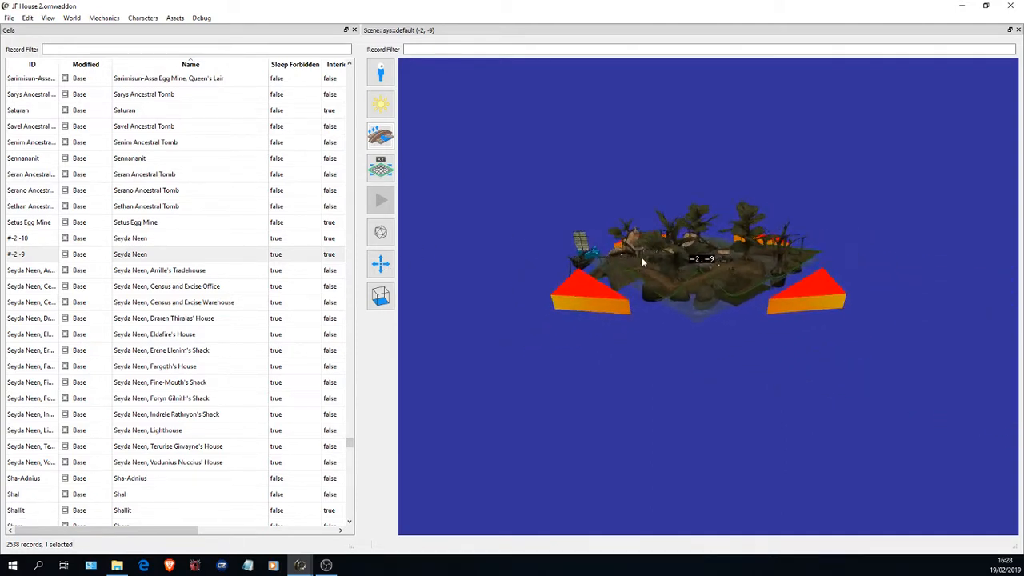
scroll(686, 266, up, 5)
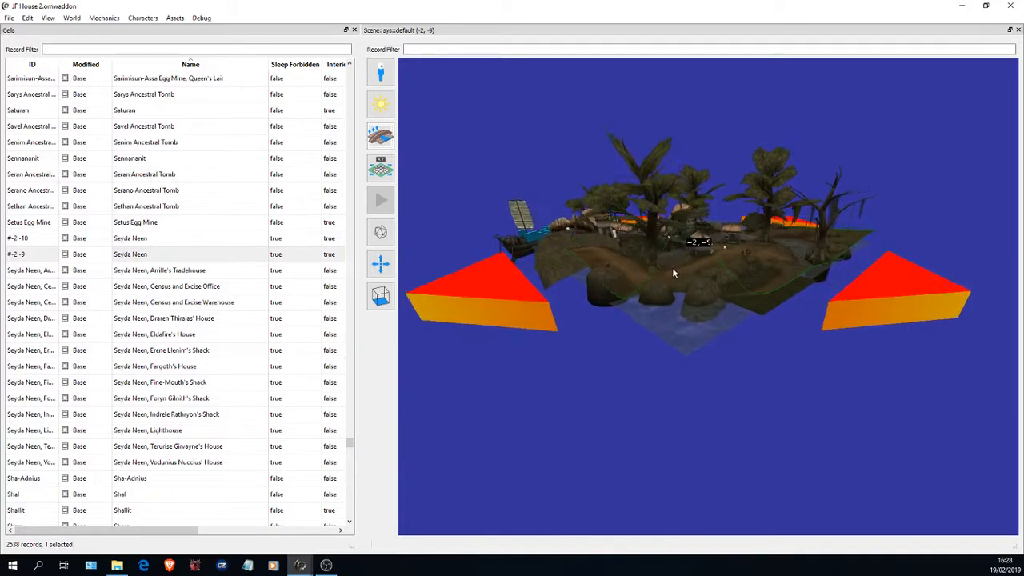
scroll(691, 270, up, 5)
drag(688, 279, 735, 249)
scroll(735, 249, up, 2)
scroll(735, 250, down, 4)
scroll(735, 250, up, 2)
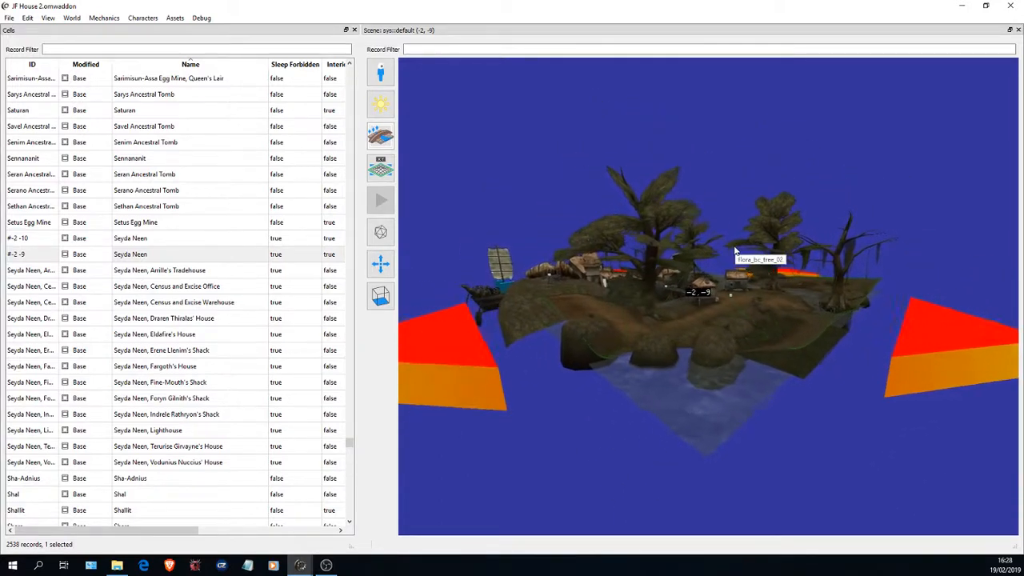
scroll(724, 261, up, 3)
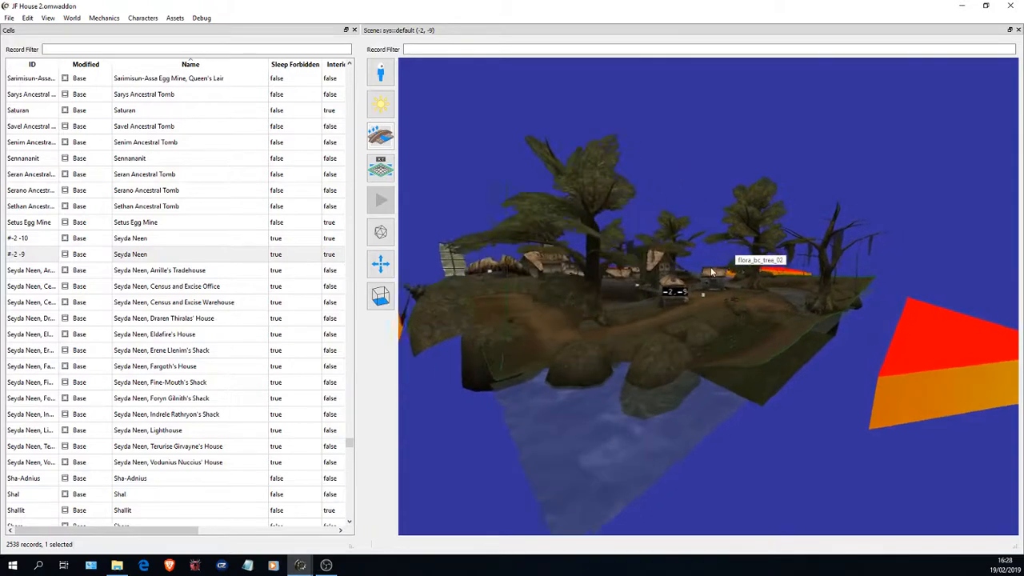
scroll(704, 269, up, 4)
key(w)
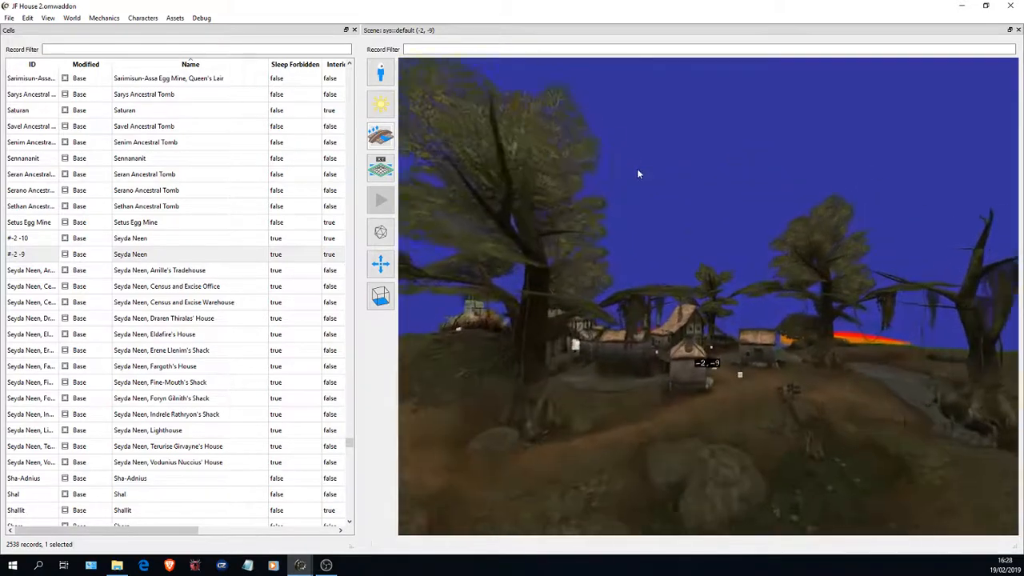
key(w)
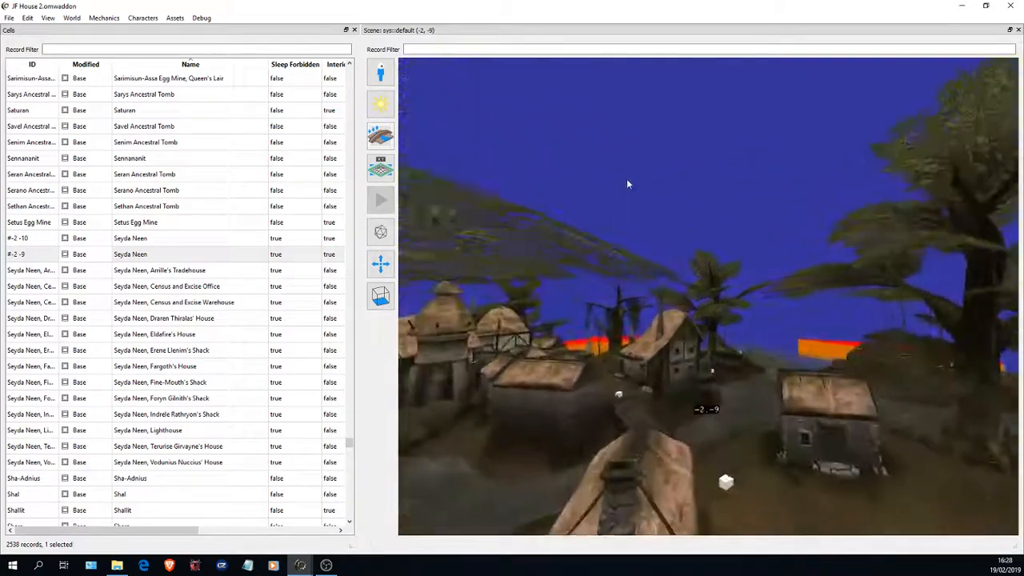
- Inspect the village layout from above, including the house roofs, wooden bridge, stone-walled enclosure and surrounding water
drag(627, 183, 489, 152)
key(s)
key(d)
key(w)
key(s)
key(w)
key(a)
key(s)
drag(569, 155, 570, 318)
key(d)
key(s)
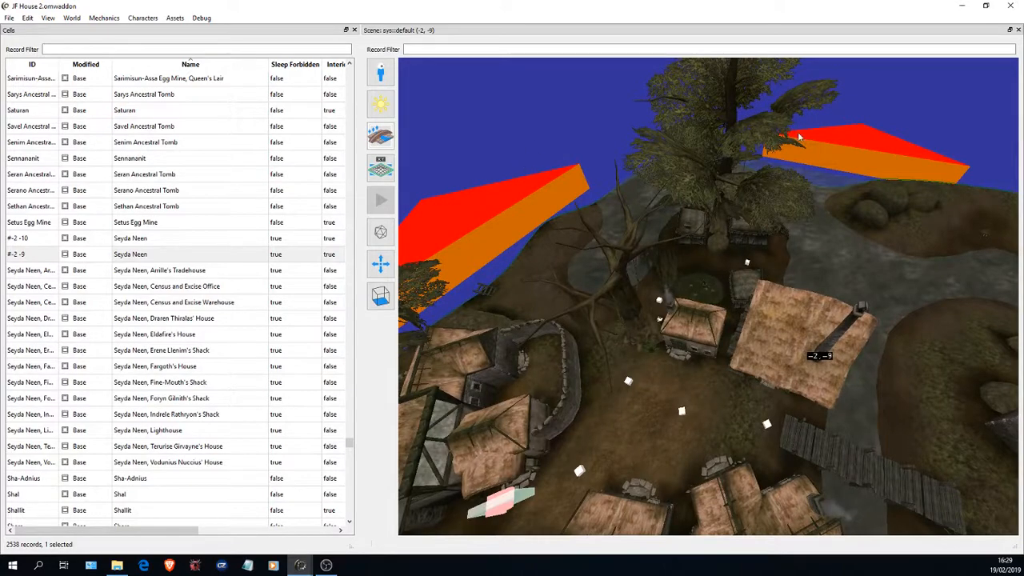
drag(741, 246, 758, 362)
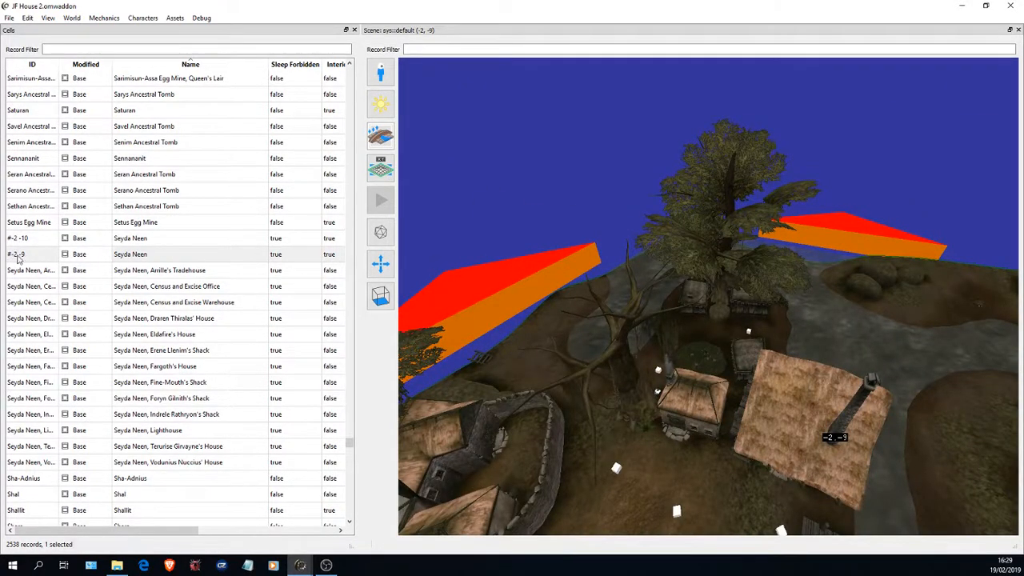
- Look around the village paths and squares for open ground, finishing at the grassy patch beside the small thatched house
drag(655, 379, 331, 267)
key(w)
key(w)
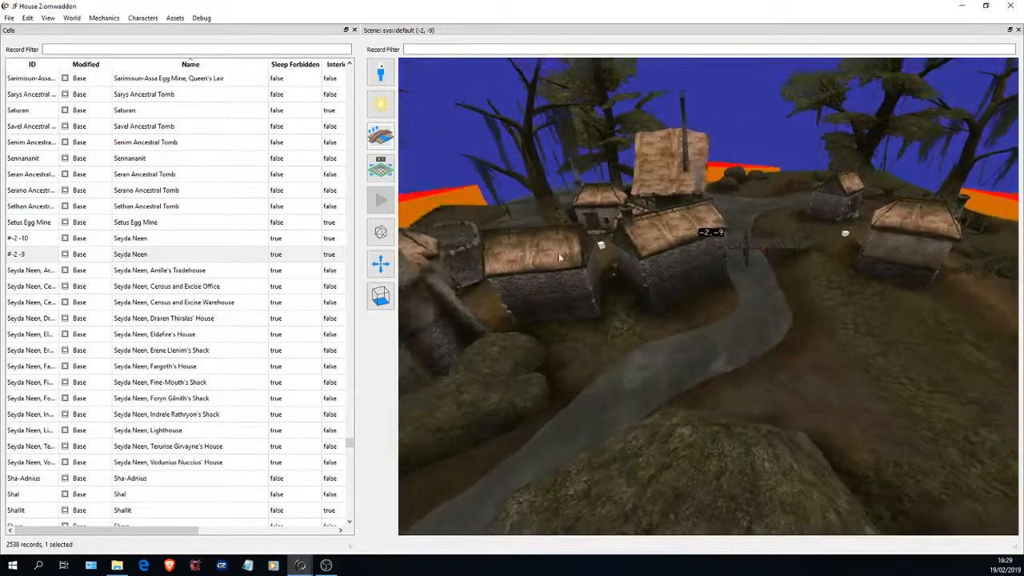
drag(560, 256, 992, 329)
key(w)
key(w)
key(s)
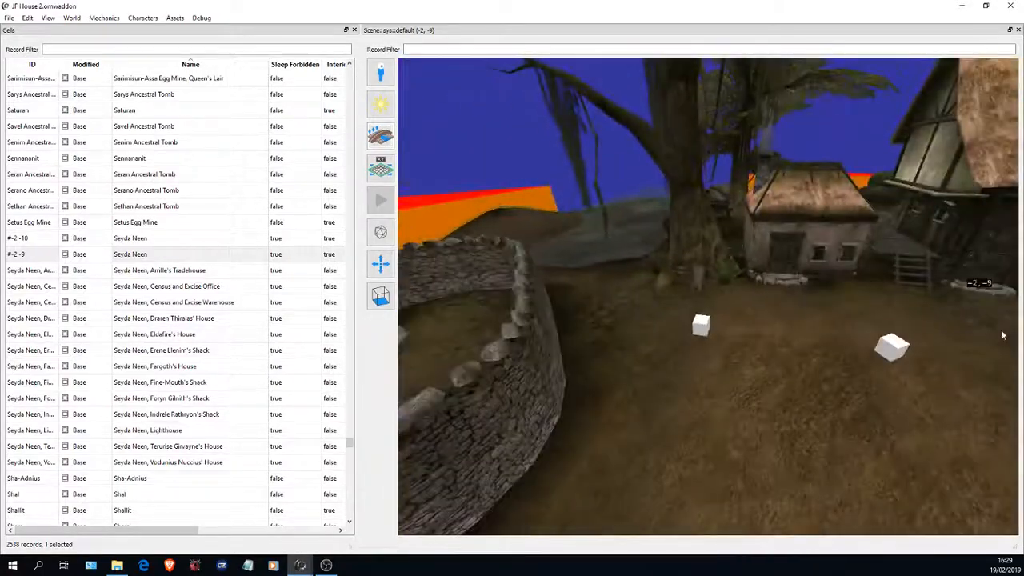
drag(734, 320, 702, 311)
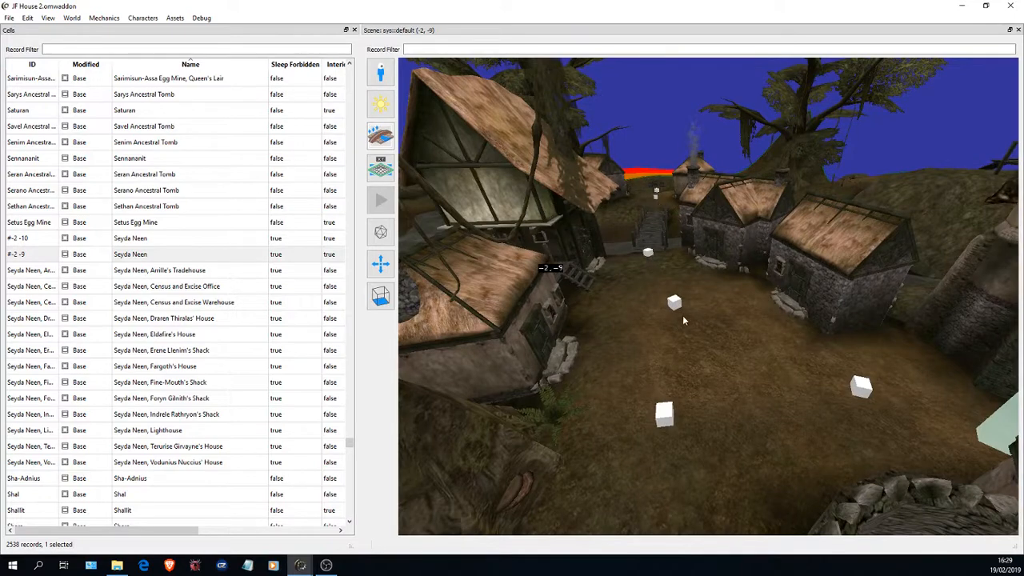
drag(689, 302, 769, 346)
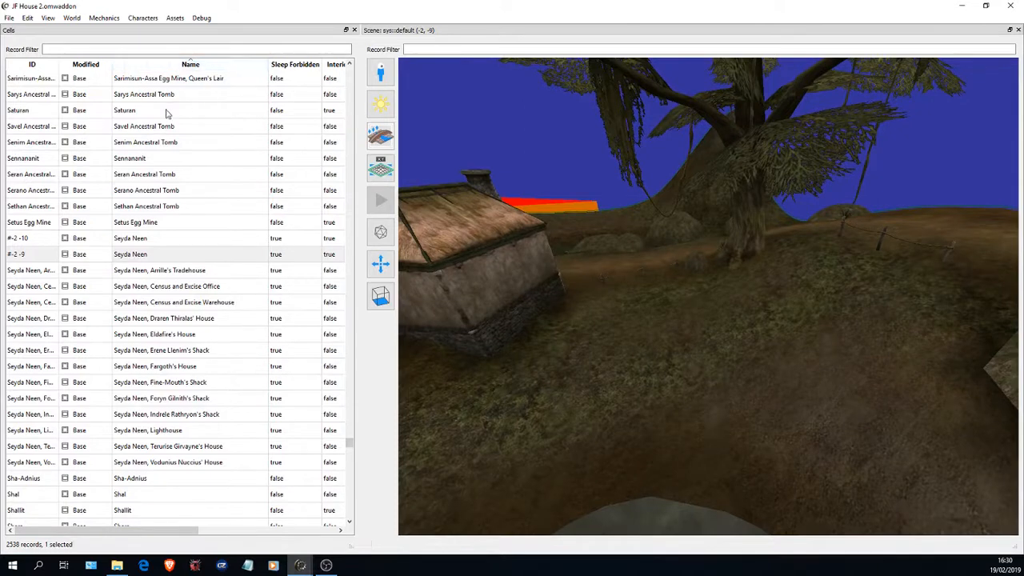
drag(560, 260, 459, 245)
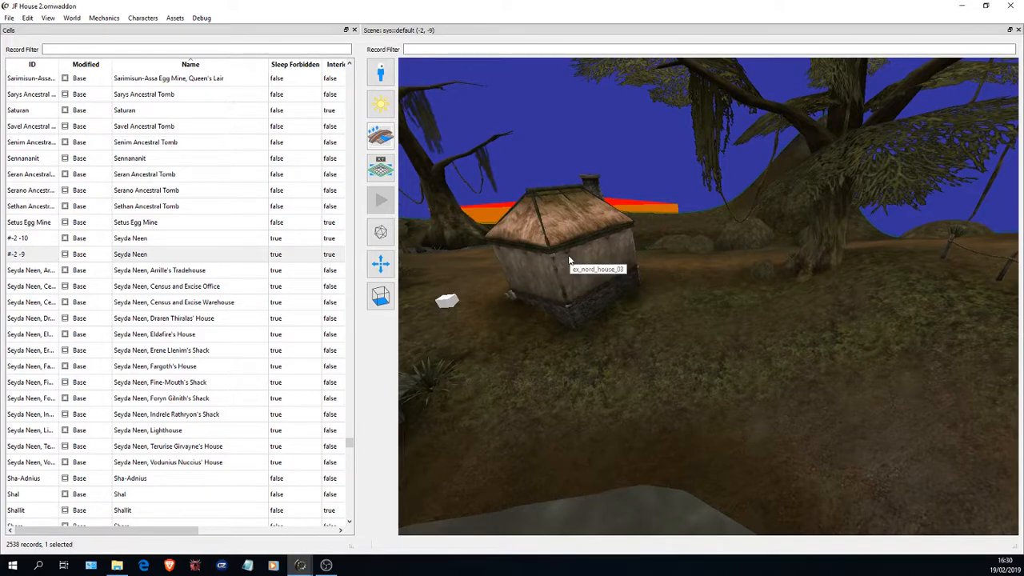
- Display the Objects table beside the scene and narrow it to give the scene more room
click(72, 20)
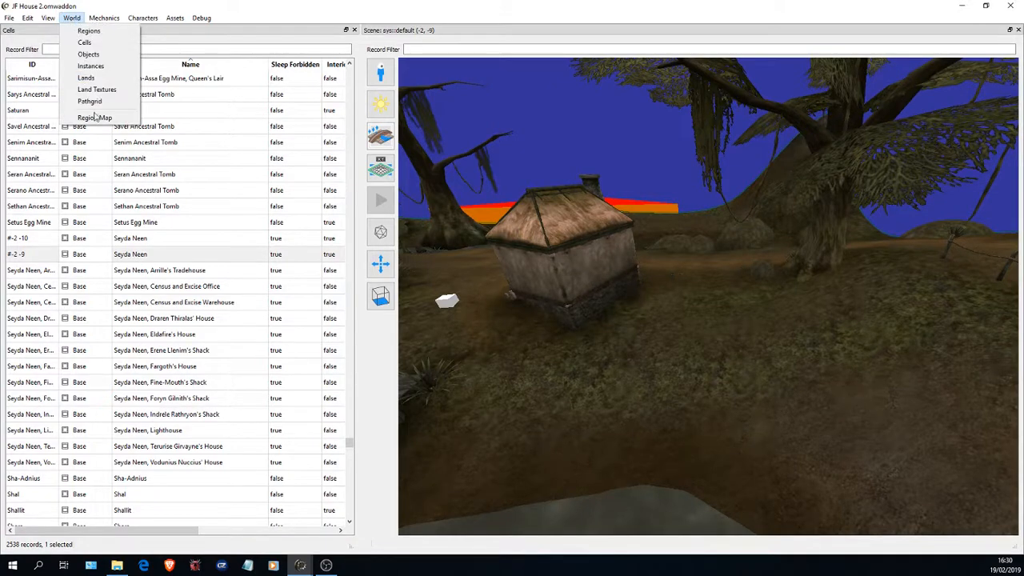
click(89, 55)
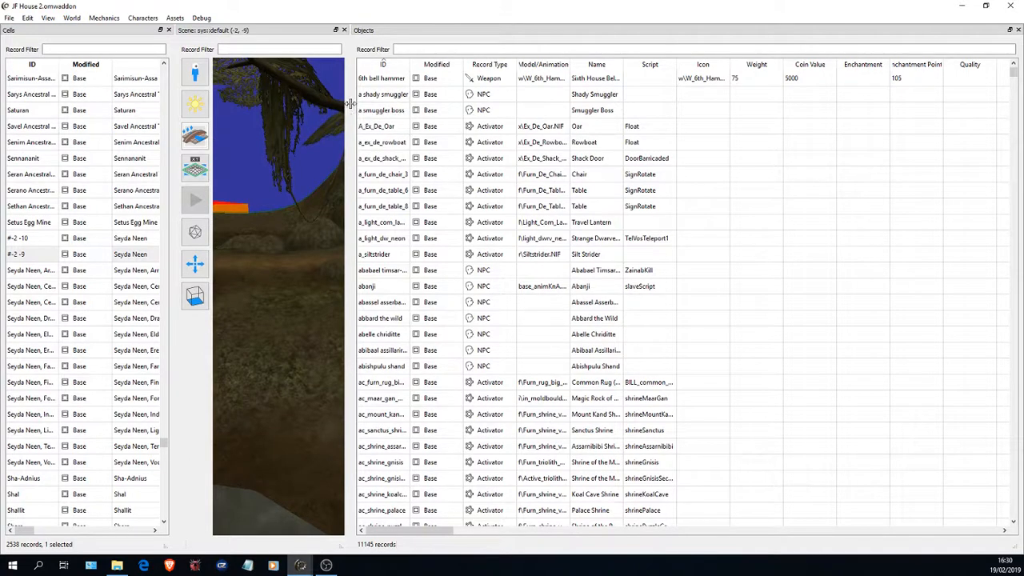
drag(349, 105, 672, 117)
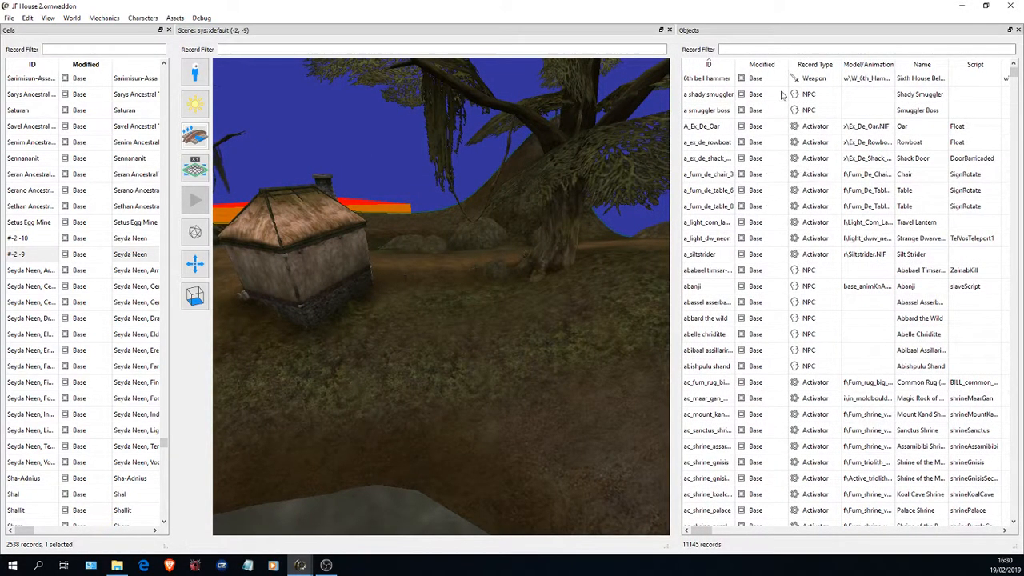
- Find the ex_nord_house entries in the Objects table and widen the ID column to show their full names
drag(1013, 74, 1013, 185)
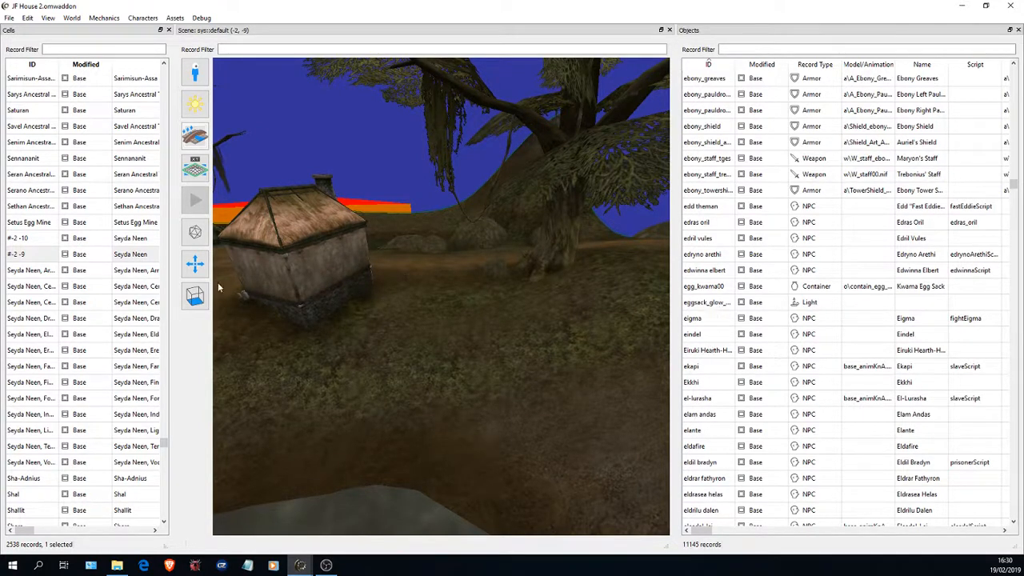
click(710, 290)
scroll(752, 288, down, 20)
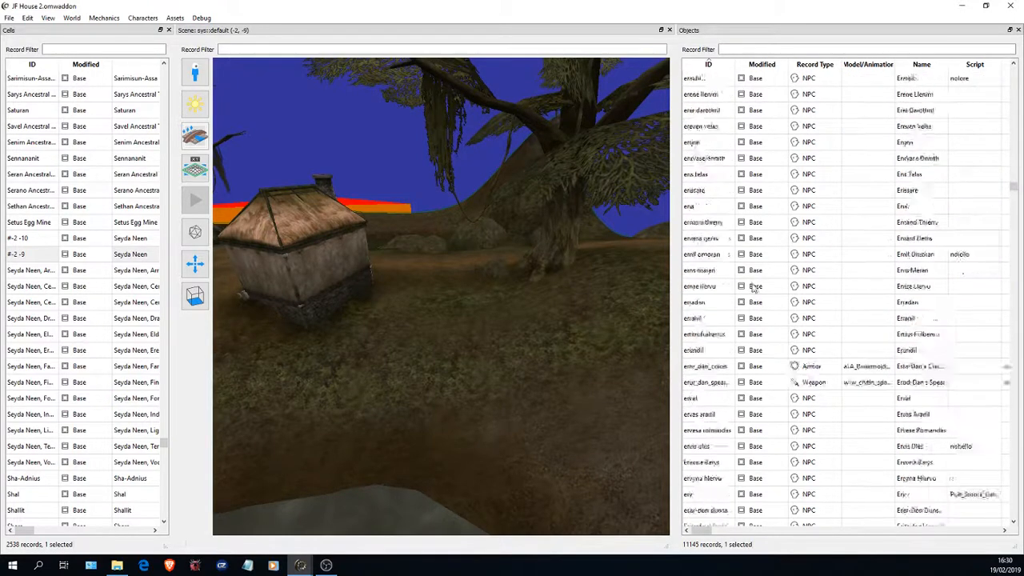
scroll(751, 288, down, 10)
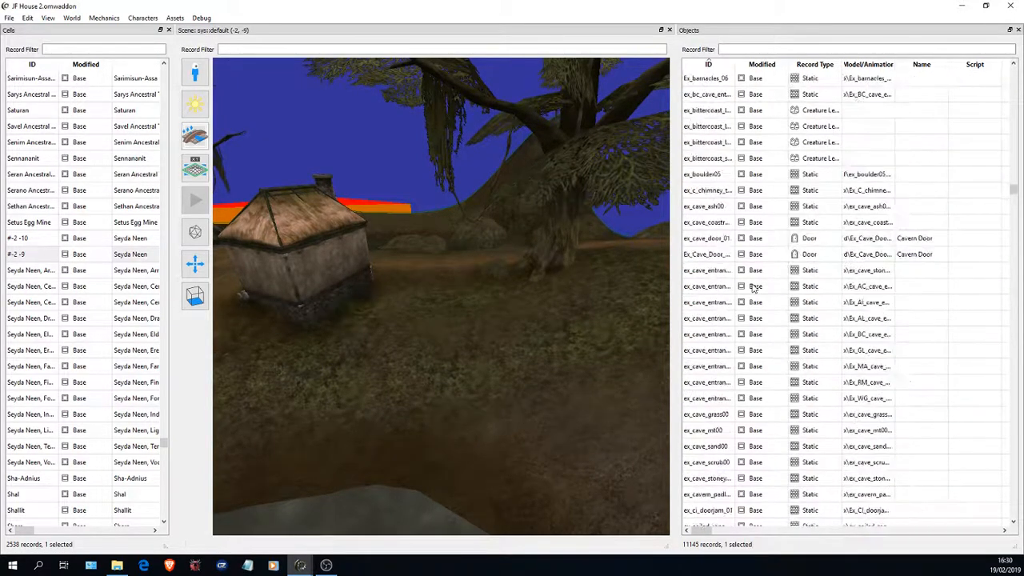
scroll(752, 288, down, 15)
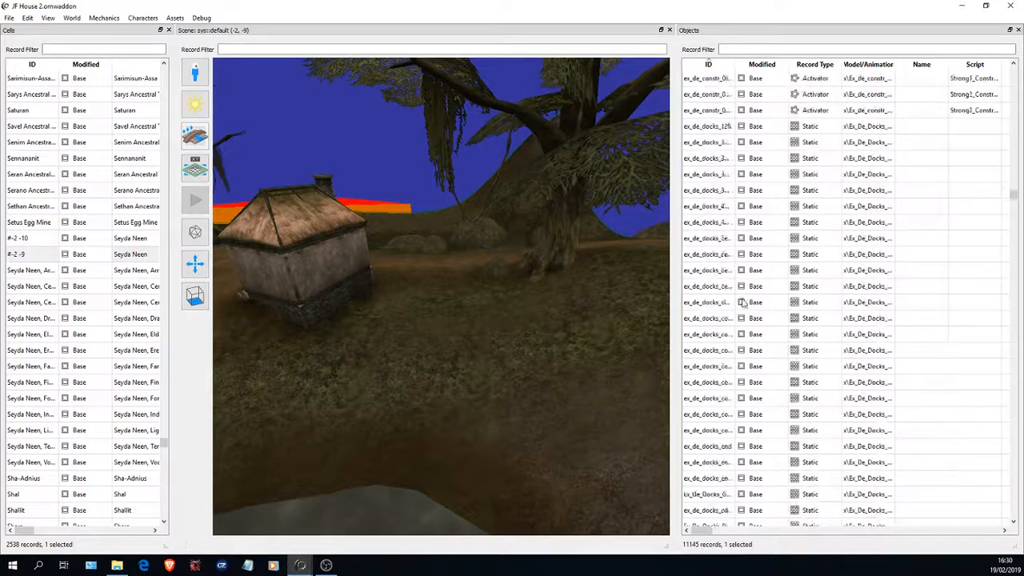
scroll(746, 302, down, 15)
click(1014, 400)
click(1014, 400)
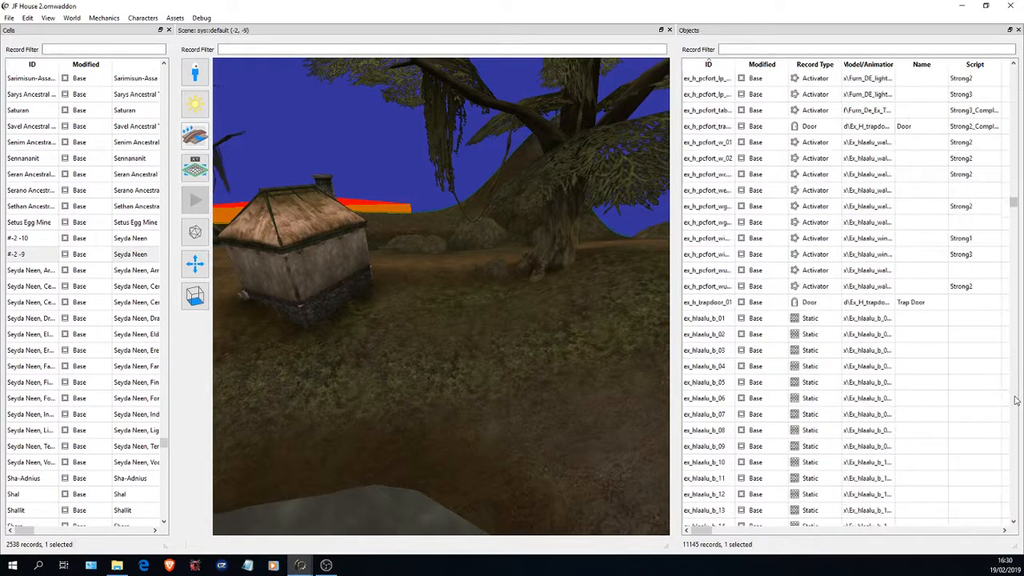
click(1015, 397)
click(1015, 398)
click(1014, 398)
click(1014, 397)
click(1015, 397)
click(1015, 397)
scroll(769, 355, up, 6)
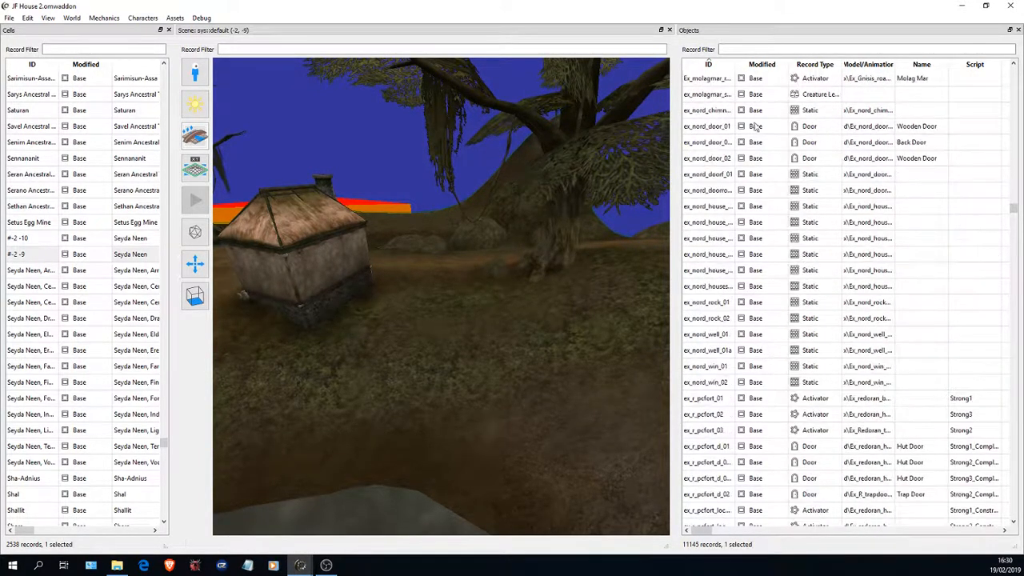
drag(735, 64, 763, 64)
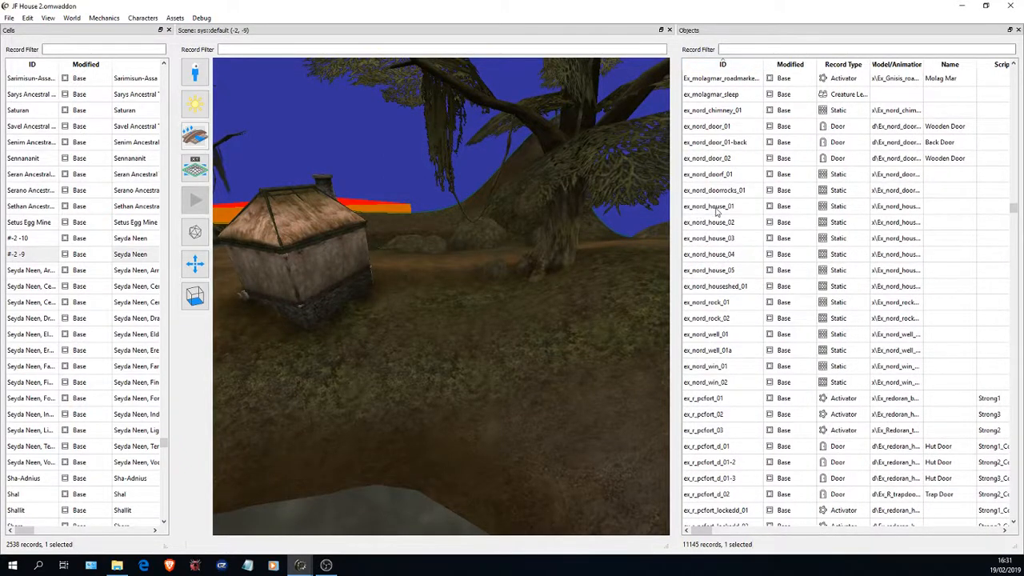
- Place an ex_nord_house_03 on the grass between the existing thatched house and the large tree, and close the Objects table
mouse_move(323, 247)
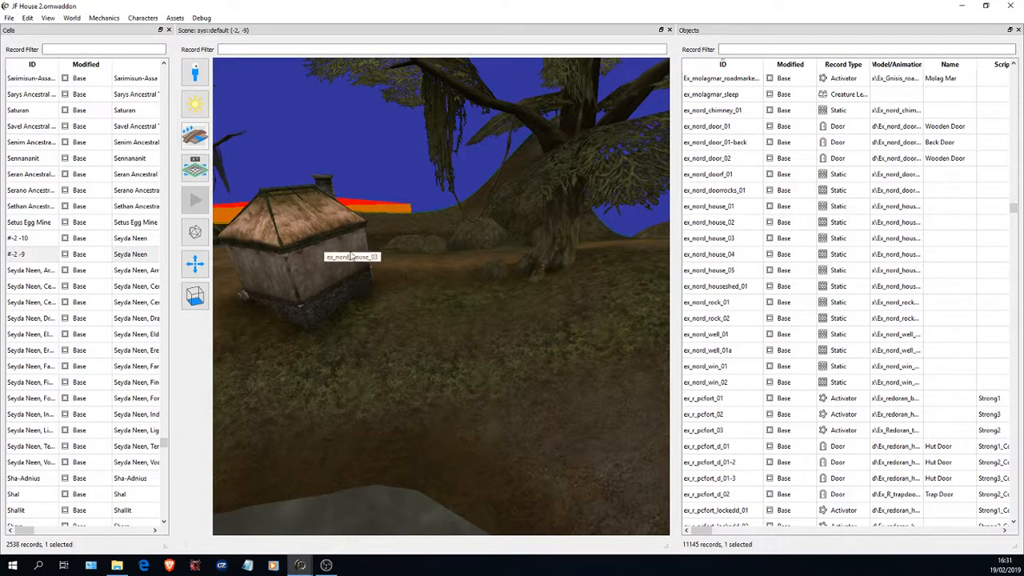
click(731, 240)
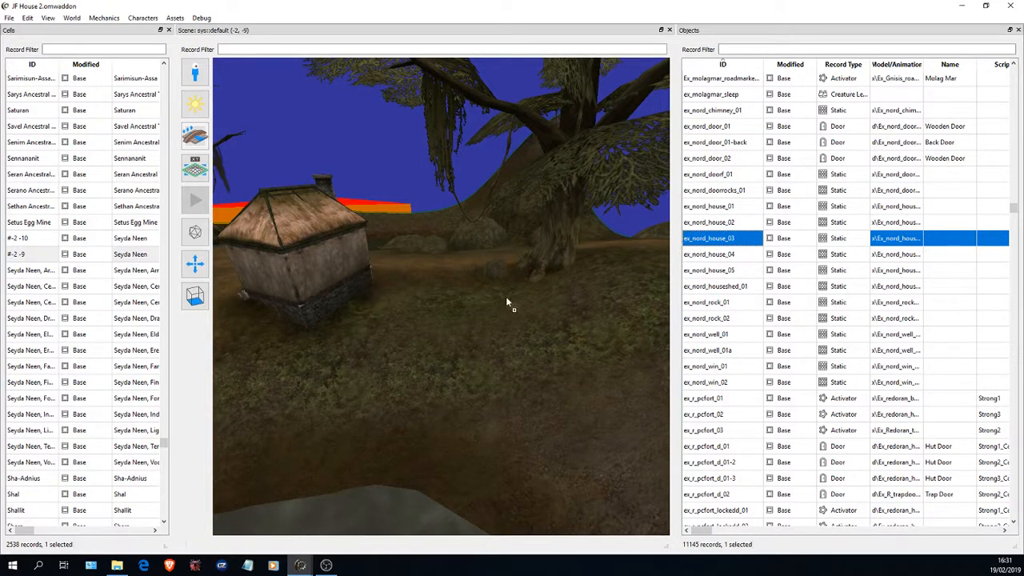
drag(463, 335, 463, 335)
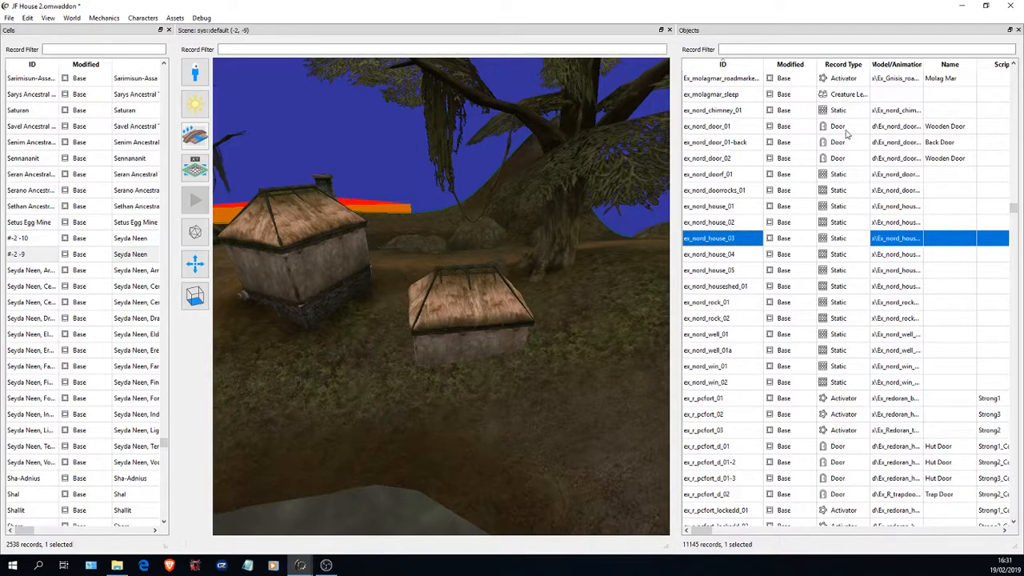
click(1013, 48)
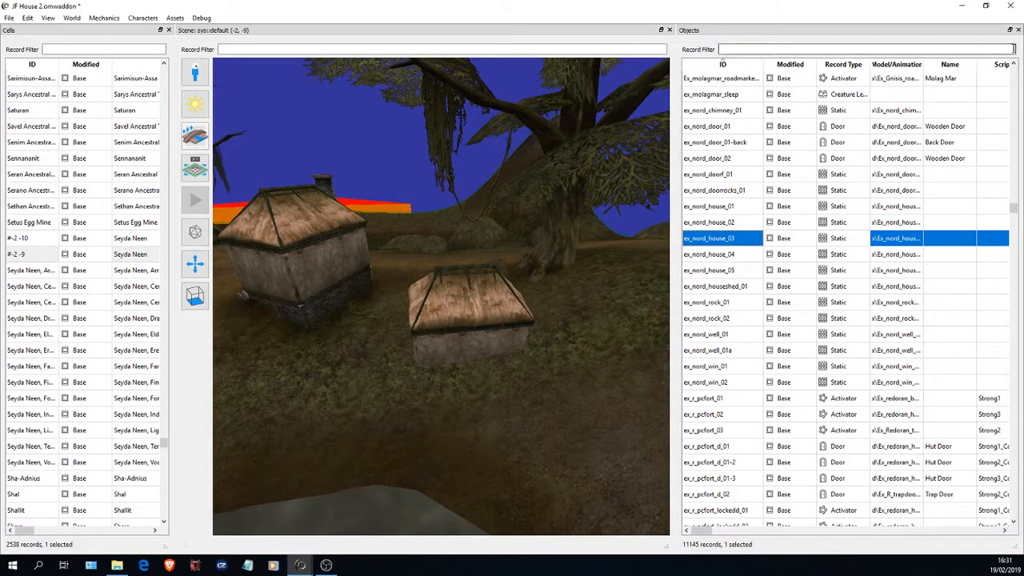
click(1018, 30)
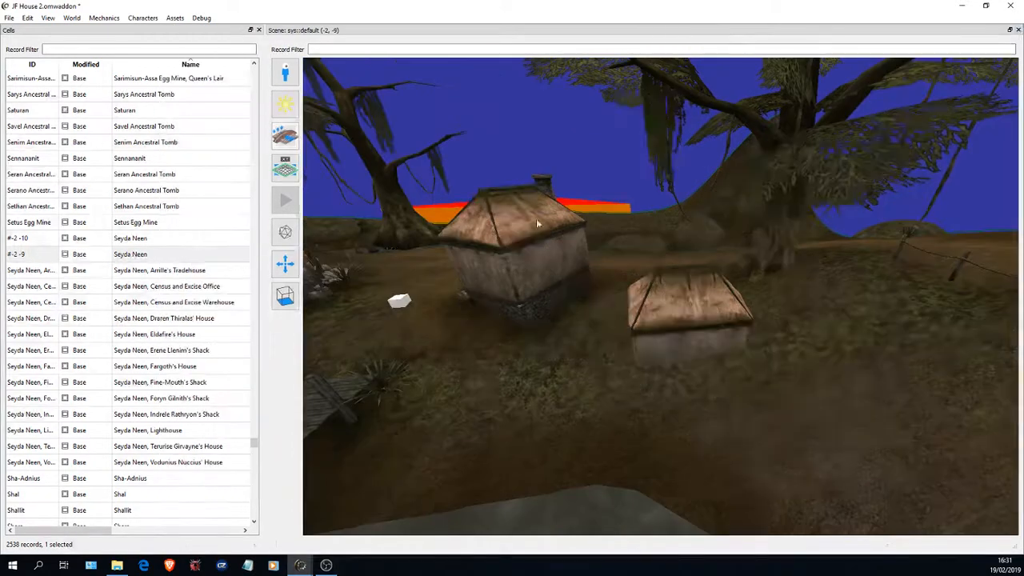
- Raise the placed house until its stone base is above the ground and shift it horizontally along its red axis
click(687, 310)
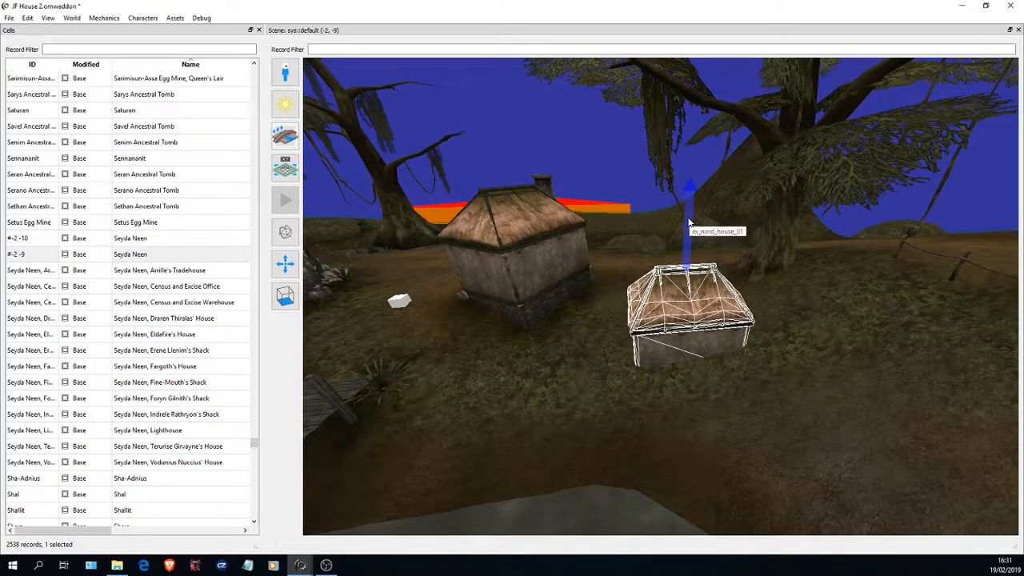
drag(689, 222, 722, 227)
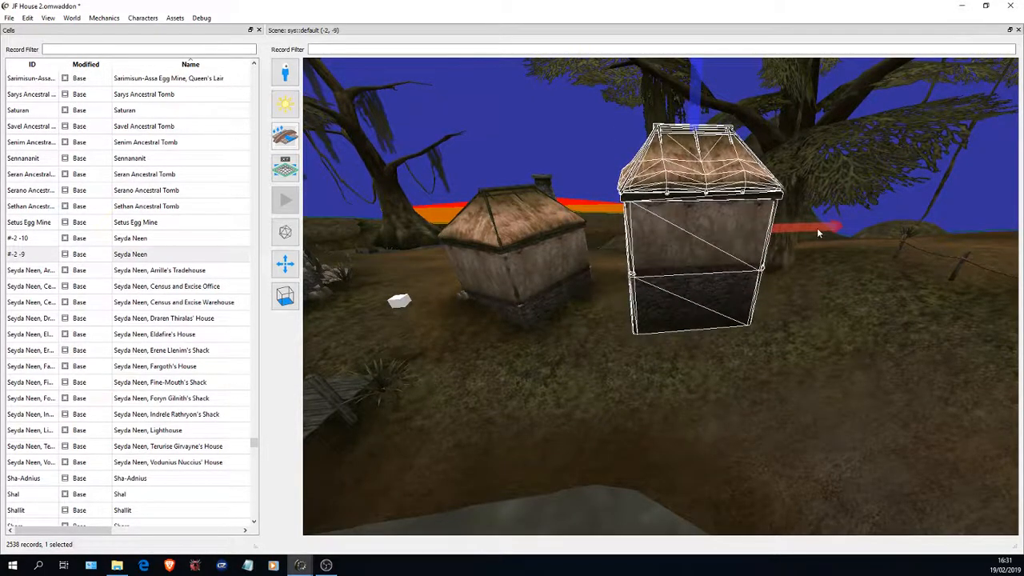
drag(813, 231, 722, 257)
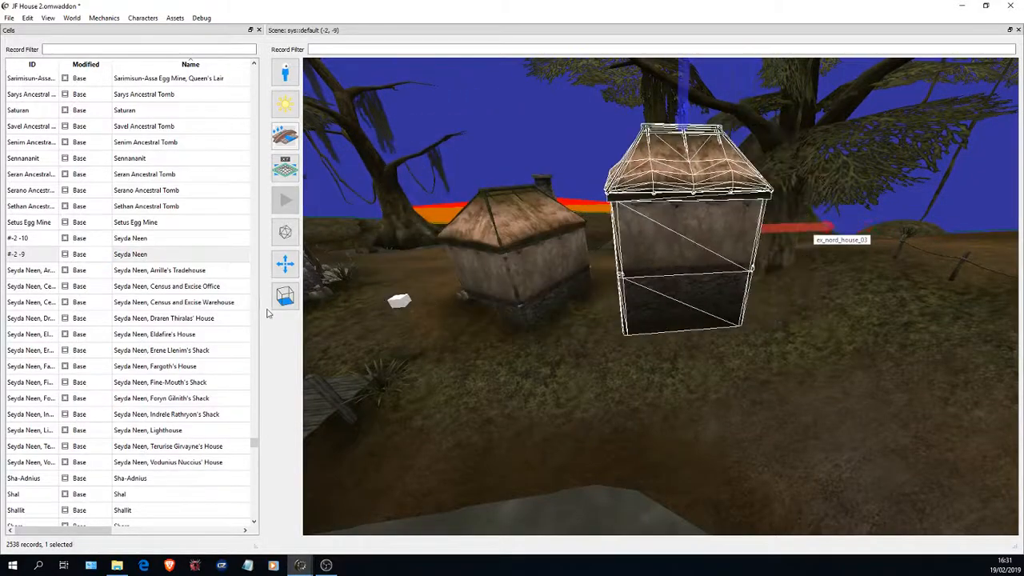
drag(827, 227, 253, 294)
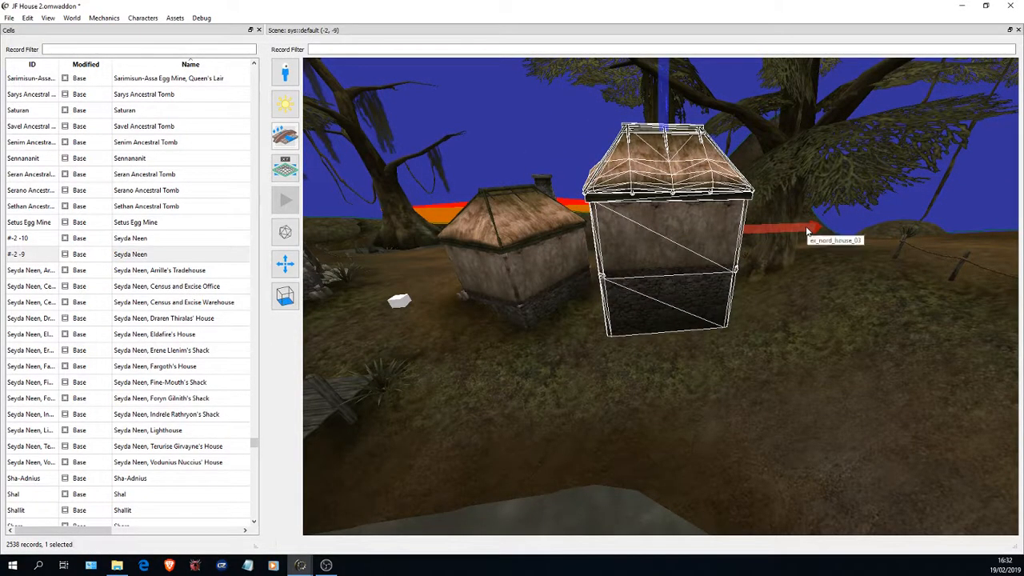
drag(807, 231, 793, 233)
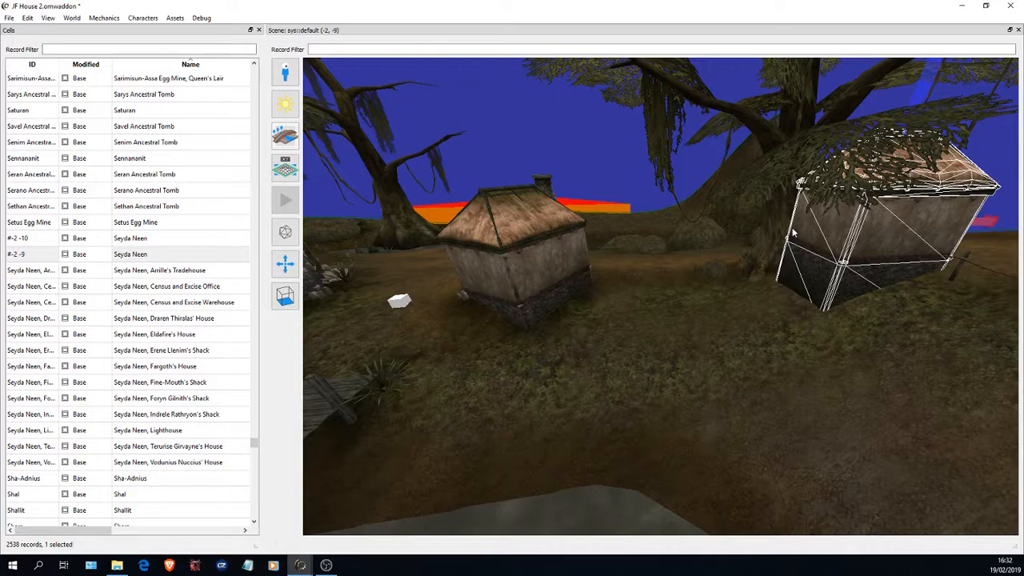
right_drag(794, 232, 339, 253)
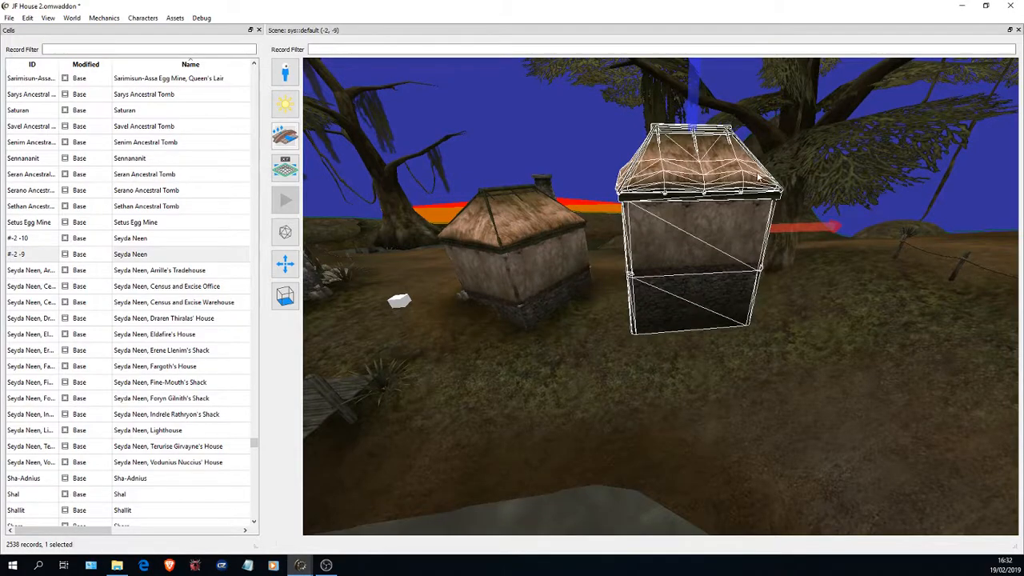
- Examine the gap between the placed house's stone base and the ground from below and from several sides
drag(496, 249, 523, 153)
key(s)
key(w)
key(s)
key(w)
key(s)
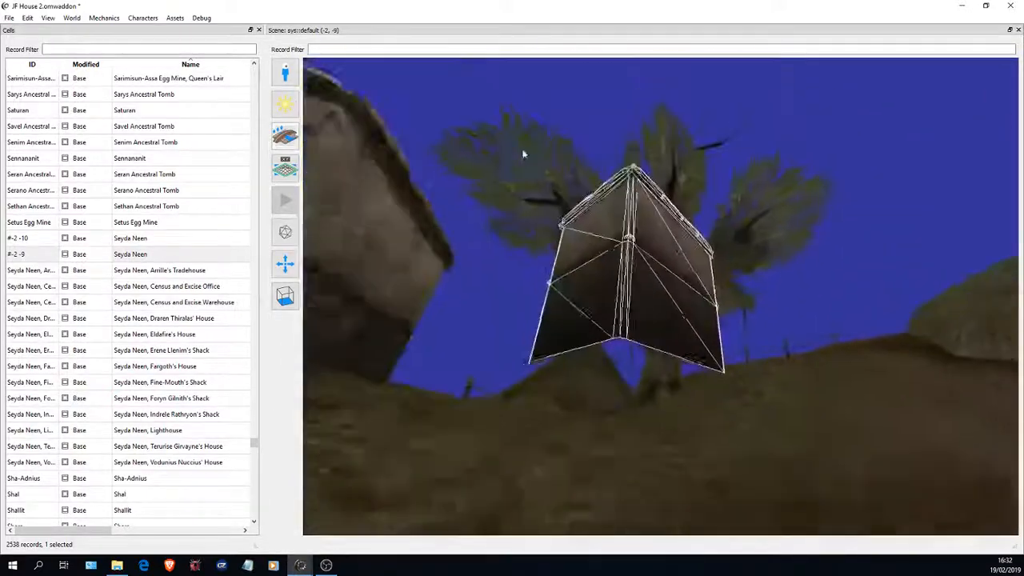
key(w)
drag(603, 285, 408, 21)
key(s)
key(w)
key(s)
key(w)
key(s)
key(w)
key(s)
key(w)
key(s)
key(w)
key(s)
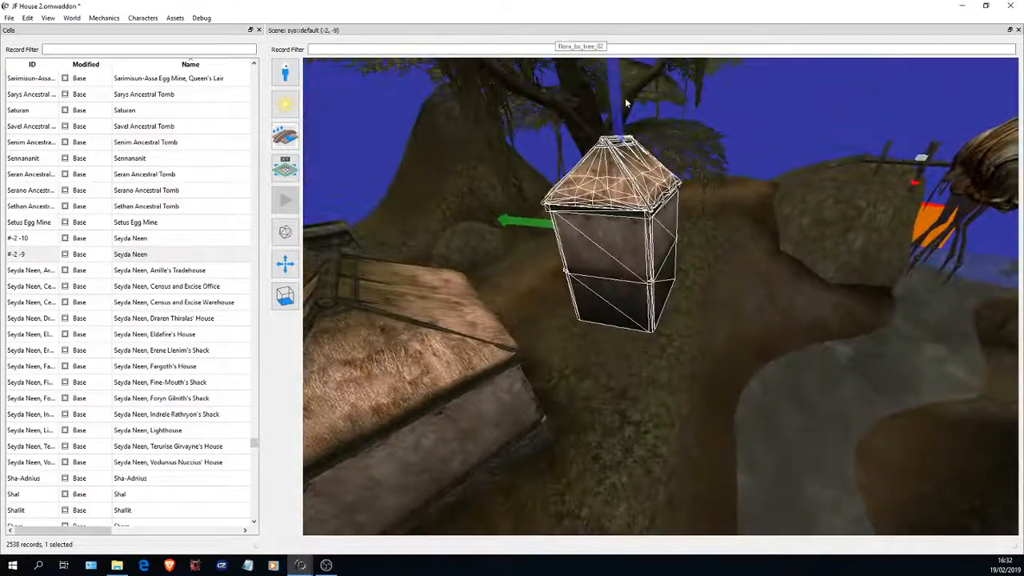
- Lower the placed house along its vertical blue axis until its stone base settles into the sloping ground
drag(615, 82, 635, 546)
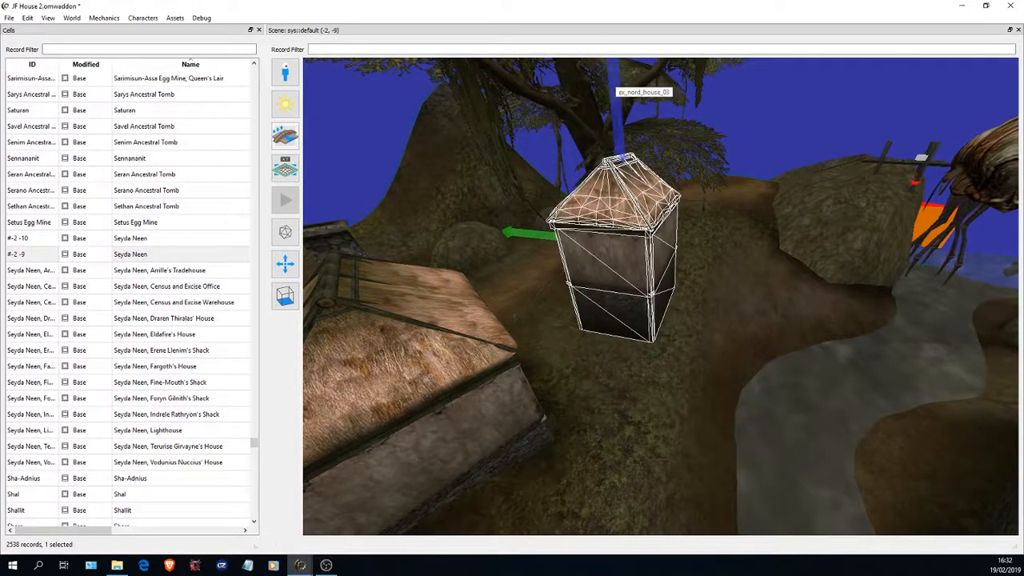
drag(540, 268, 609, 530)
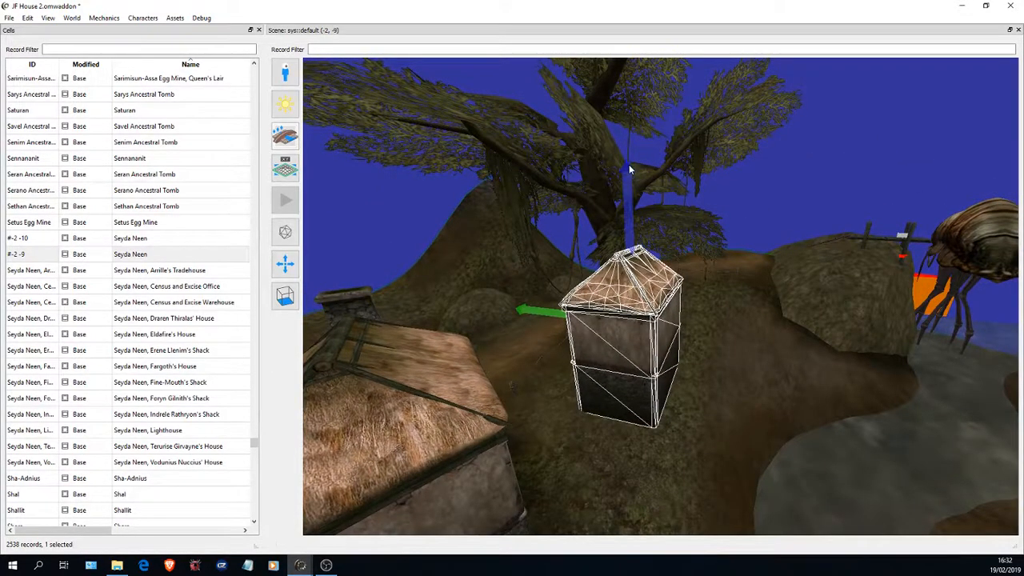
drag(628, 166, 627, 331)
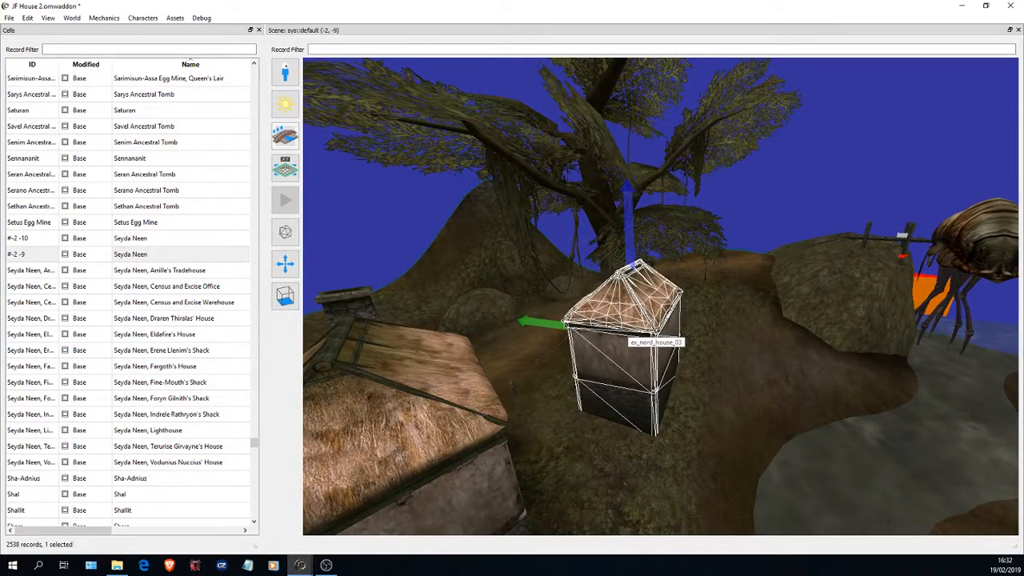
- Examine from several sides how the lowered house's base meets the surrounding terrain
key(w)
key(a)
drag(499, 214, 392, 282)
key(d)
key(s)
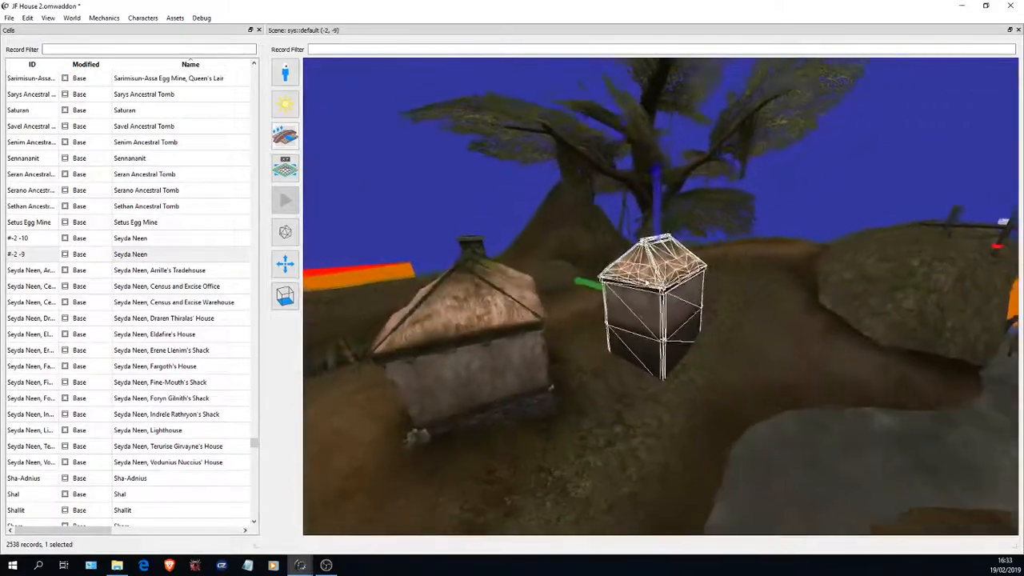
drag(512, 284, 478, 196)
key(d)
key(w)
key(s)
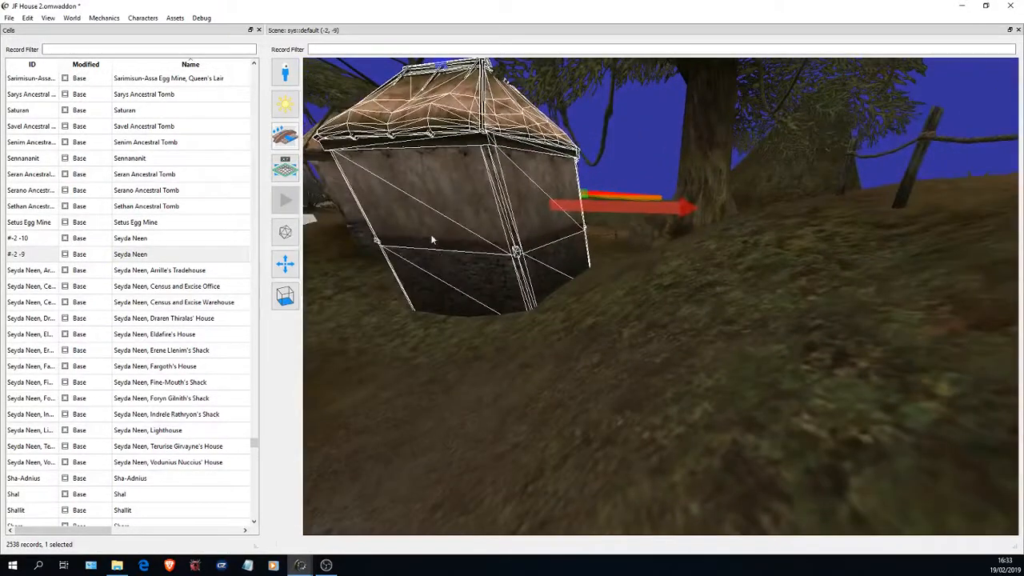
key(s)
drag(431, 239, 638, 236)
key(w)
key(s)
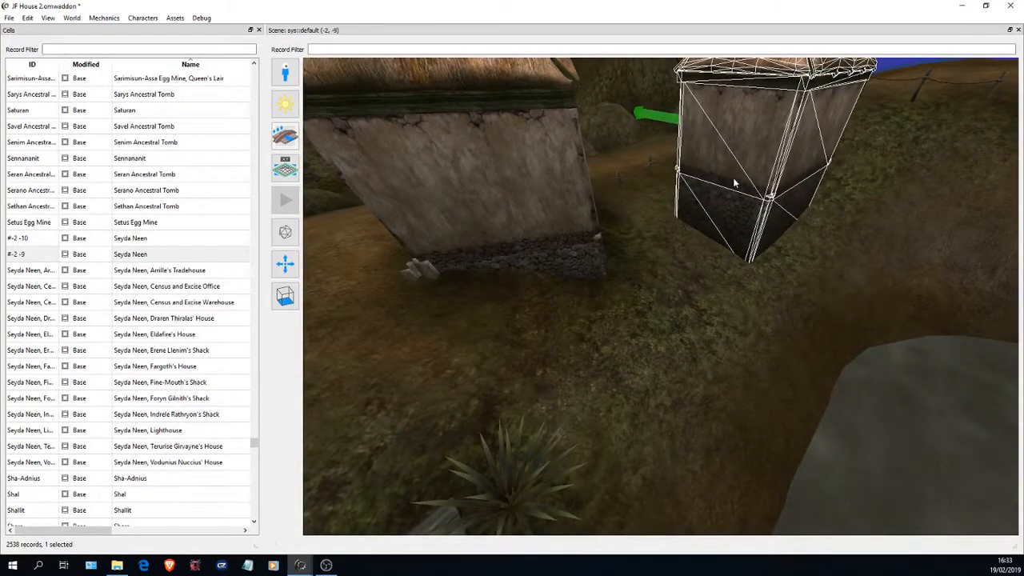
key(w)
- Examine the door, doorstep rocks and windows on the neighbouring thatched house as a reference
drag(700, 183, 490, 276)
key(s)
key(w)
drag(717, 250, 670, 232)
key(s)
key(w)
key(s)
key(w)
key(d)
key(w)
key(w)
key(d)
key(s)
key(w)
key(s)
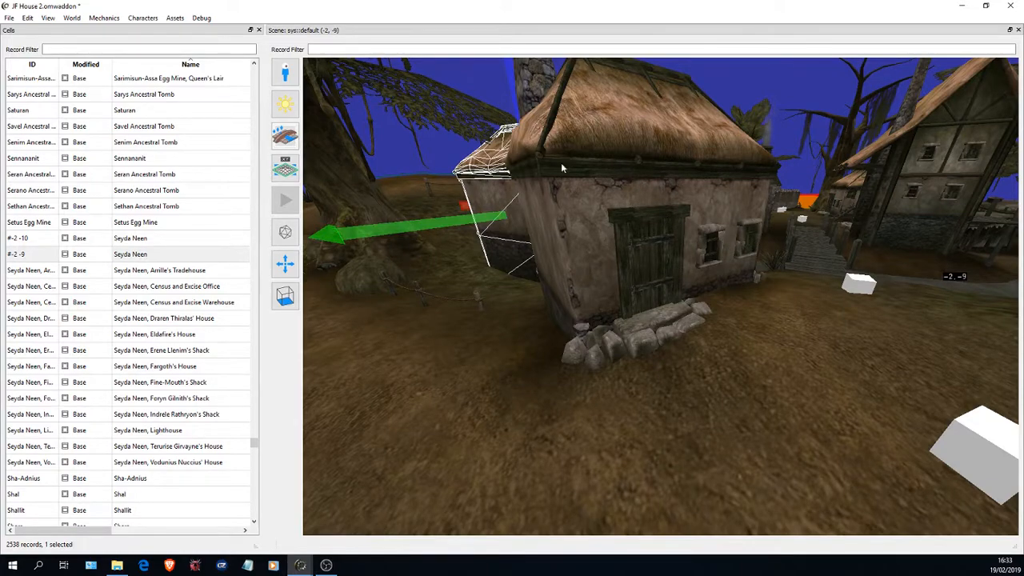
scroll(551, 173, up, 2)
drag(542, 182, 526, 85)
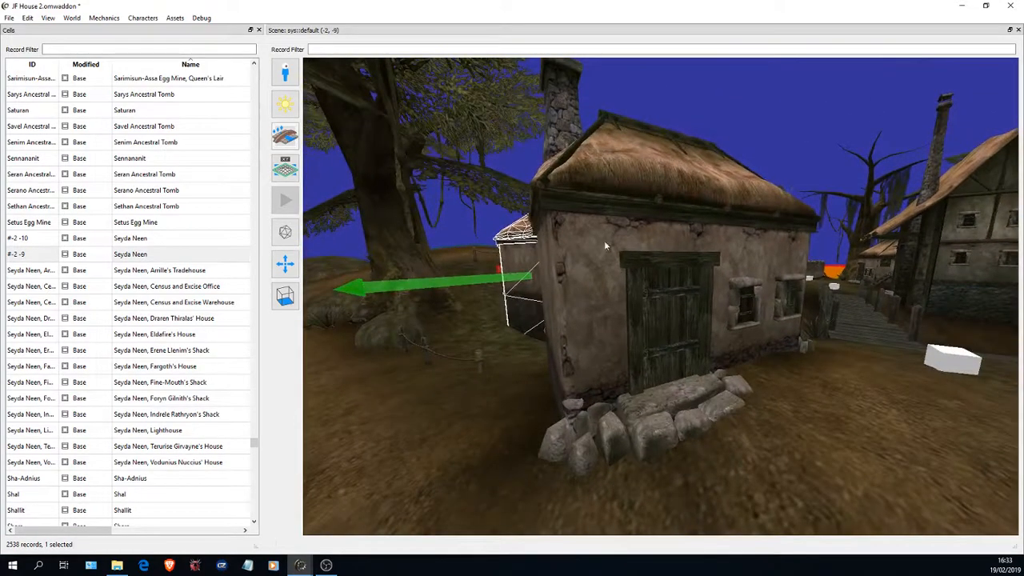
key(s)
drag(605, 246, 632, 302)
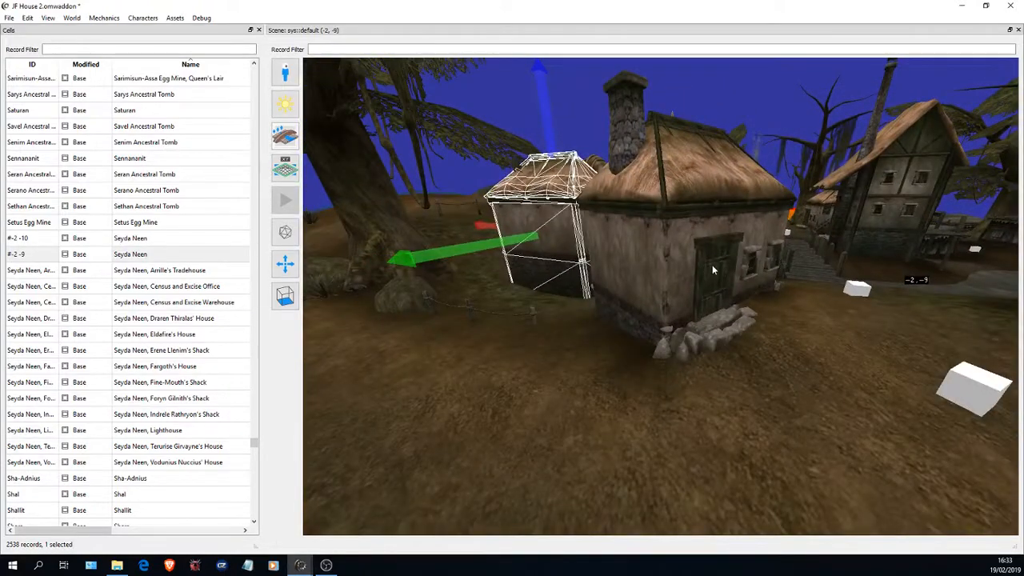
drag(712, 264, 733, 289)
- Display the Objects table at the ex_nord_door entries, with the ID column widened and the table narrowed beside the scene
key(w)
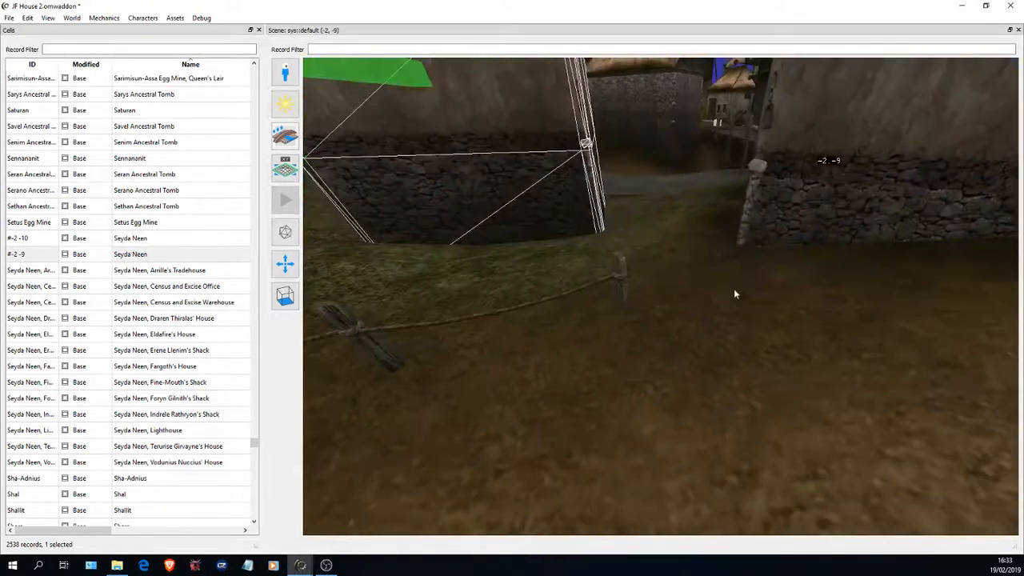
key(s)
click(74, 20)
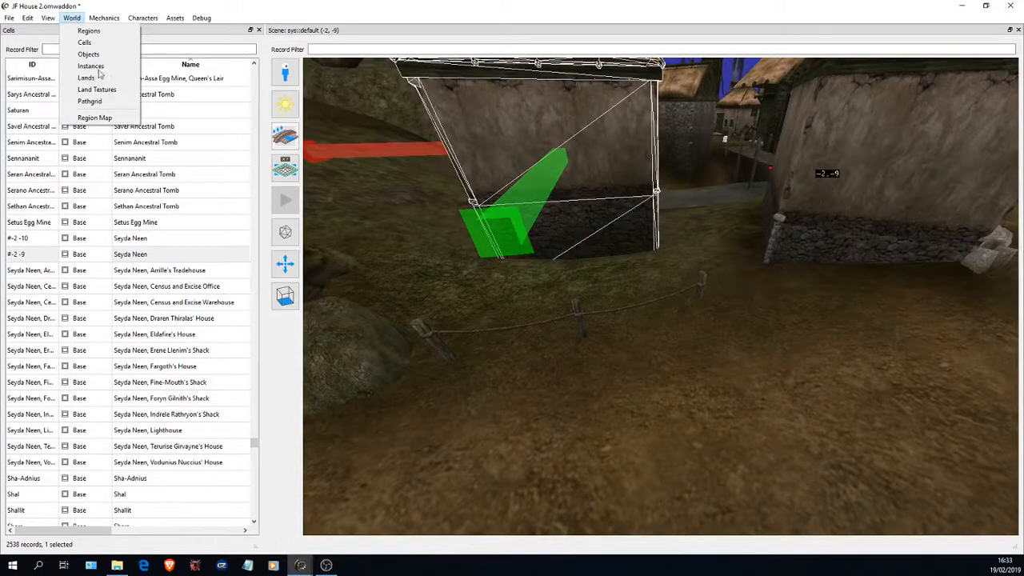
click(89, 54)
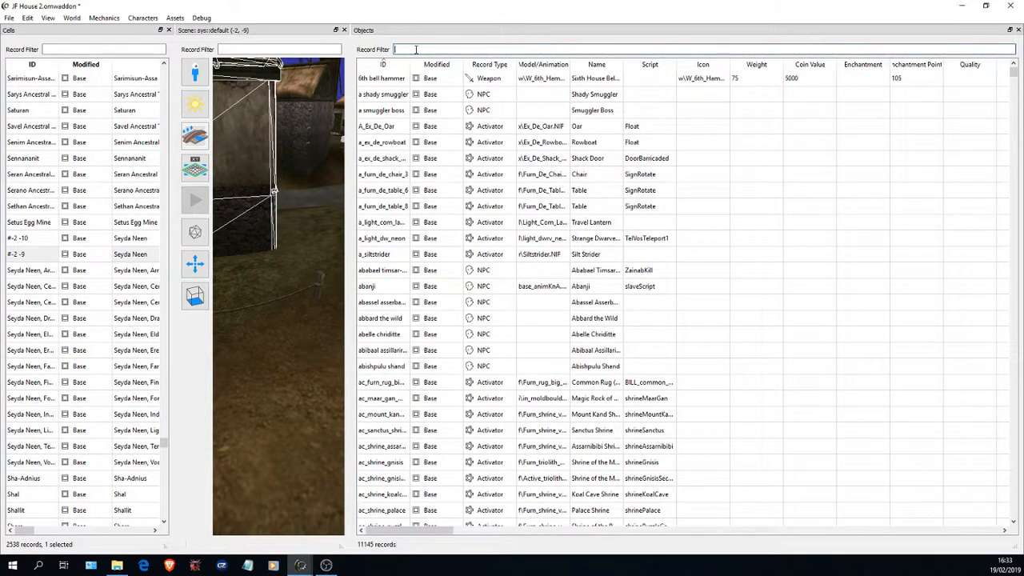
drag(1012, 74, 1014, 209)
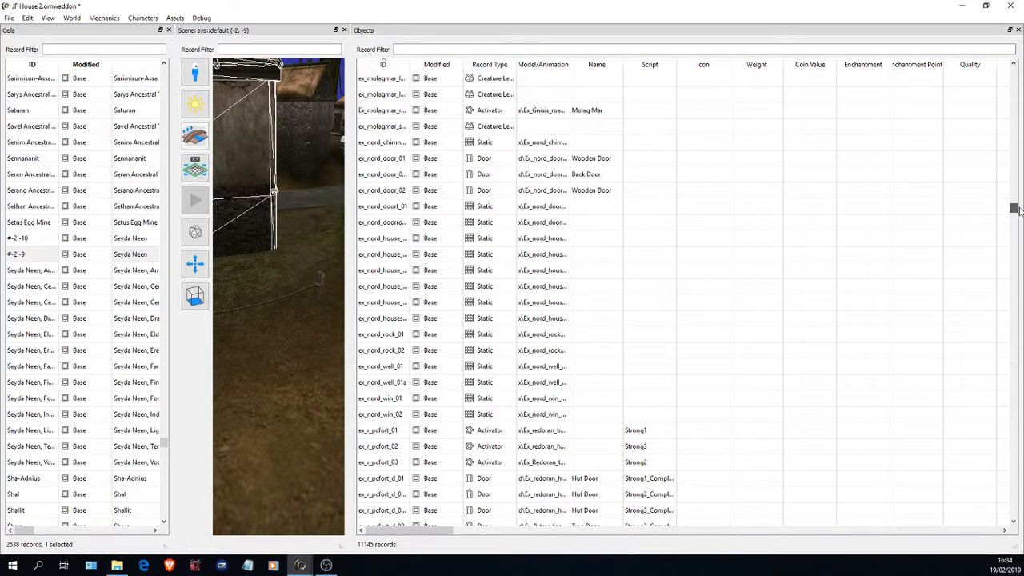
double_click(409, 64)
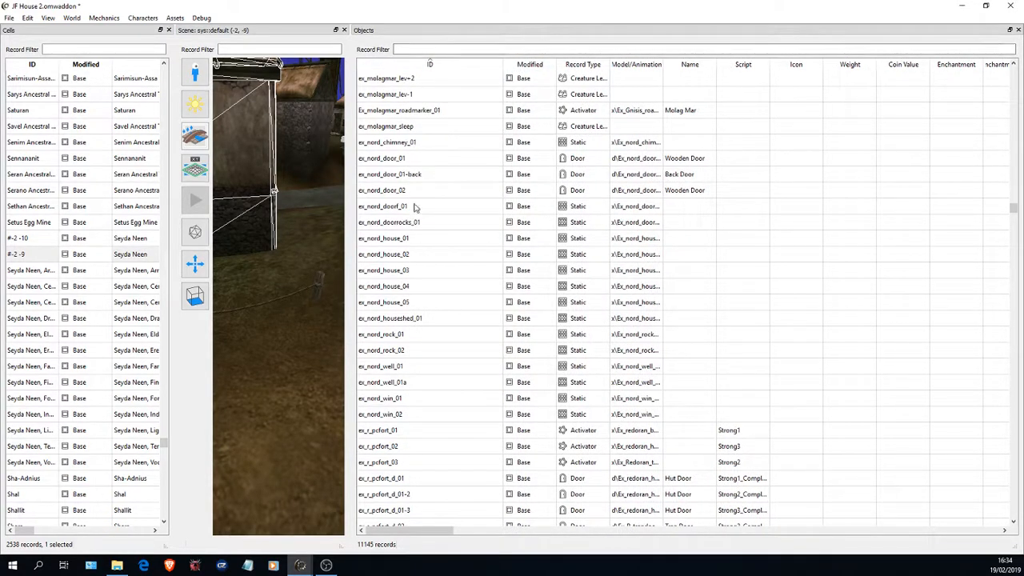
drag(350, 189, 412, 189)
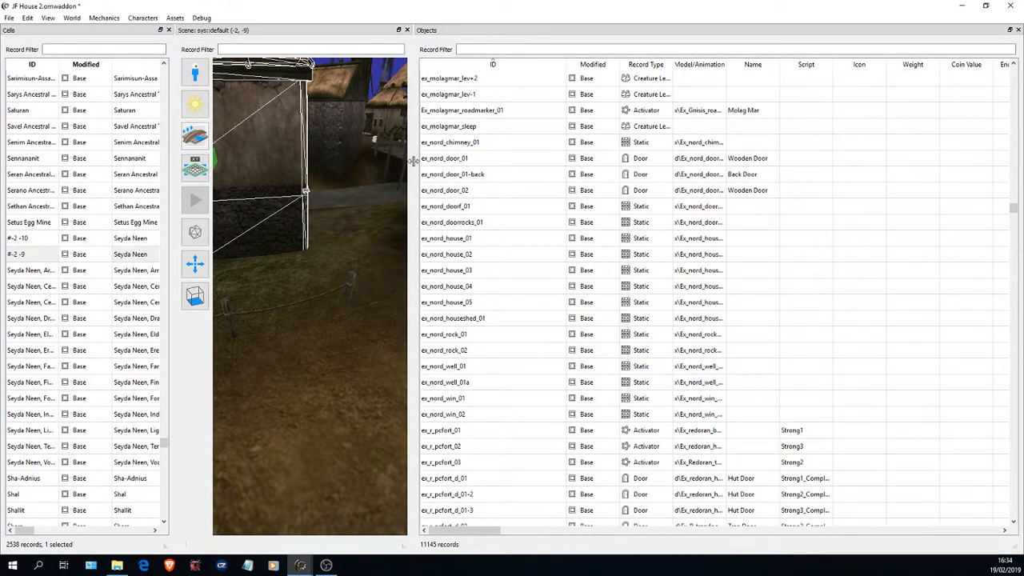
drag(413, 161, 666, 162)
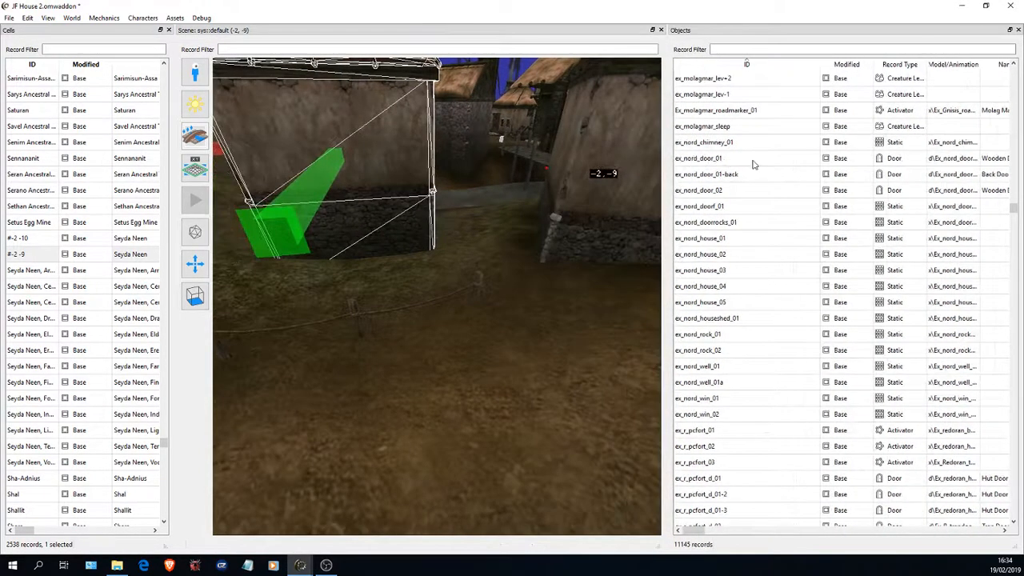
- Place an ex_nord_door_01 on the wall of the placed house and close the Objects table
click(746, 159)
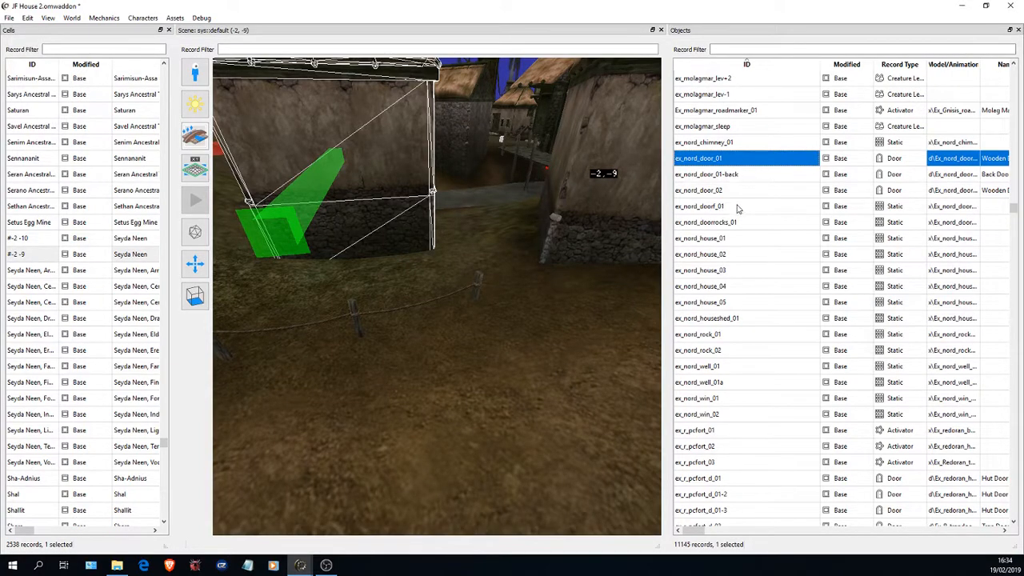
click(1018, 30)
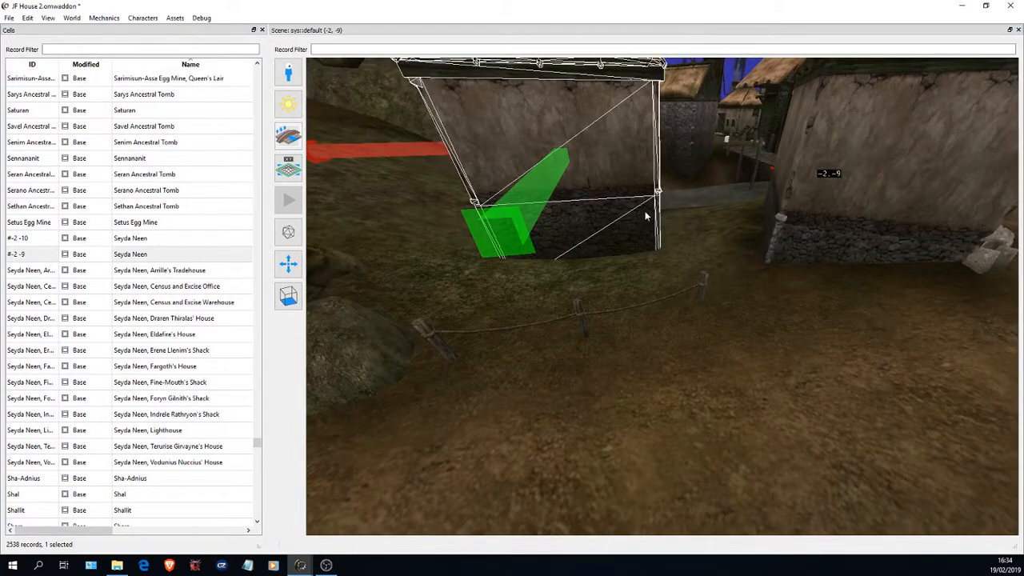
- Find the new door embedded in the house wall and select it
drag(645, 212, 461, 104)
key(w)
key(w)
drag(503, 77, 425, 1)
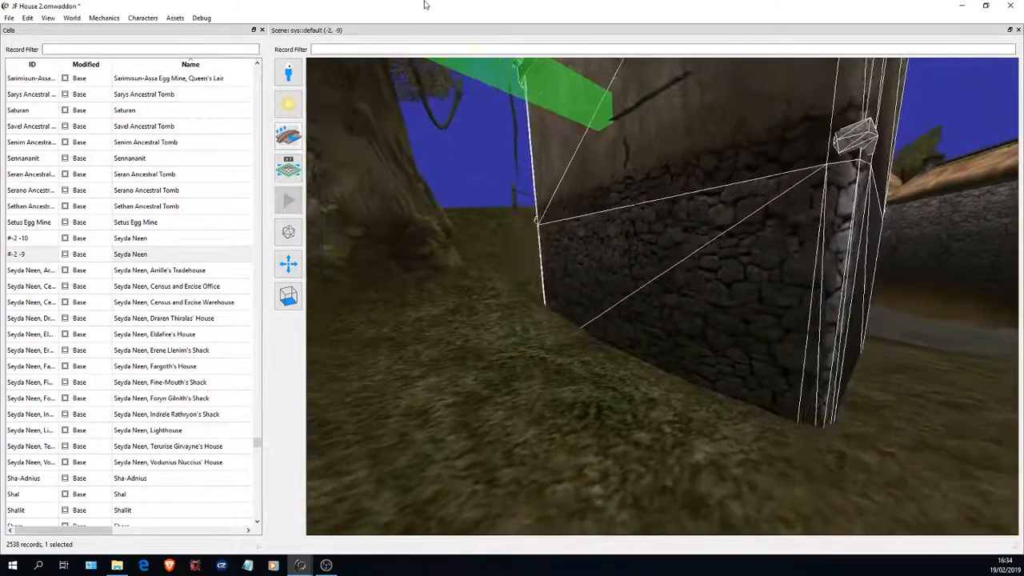
drag(573, 231, 574, 166)
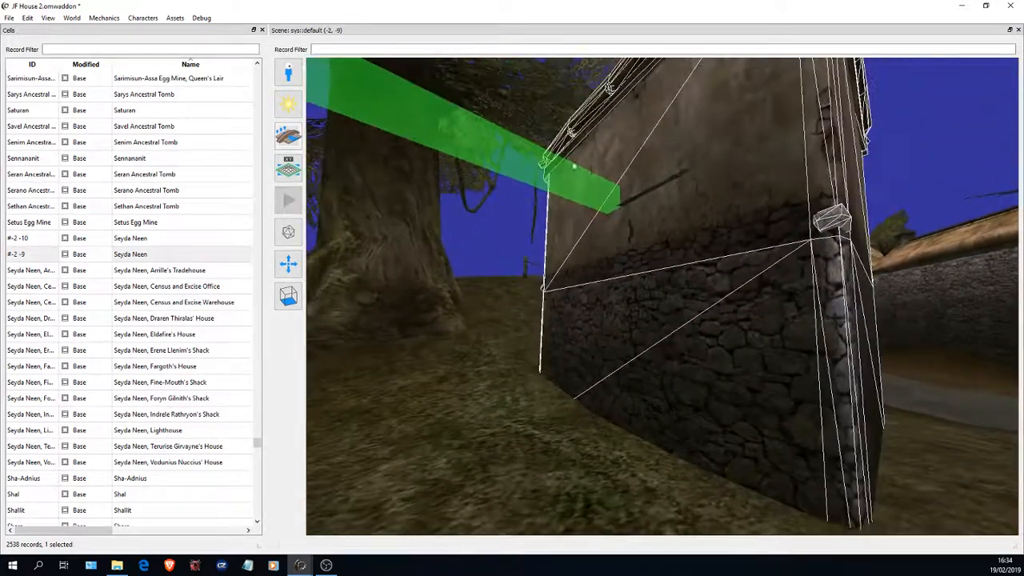
click(650, 195)
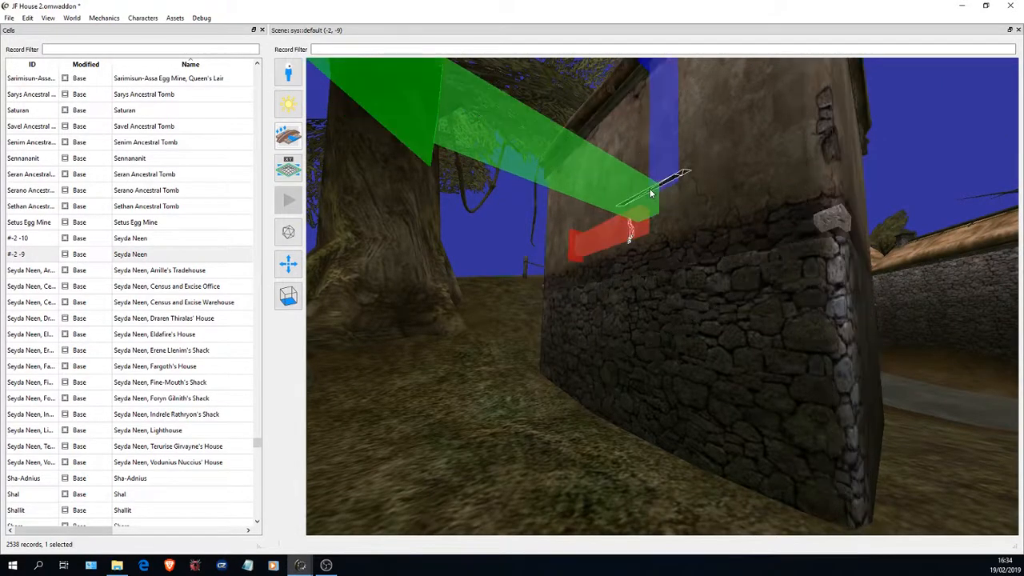
- Move the door along its green axis out of the wall into the open space beside the house
scroll(623, 196, down, 5)
scroll(637, 245, up, 4)
scroll(626, 243, down, 1)
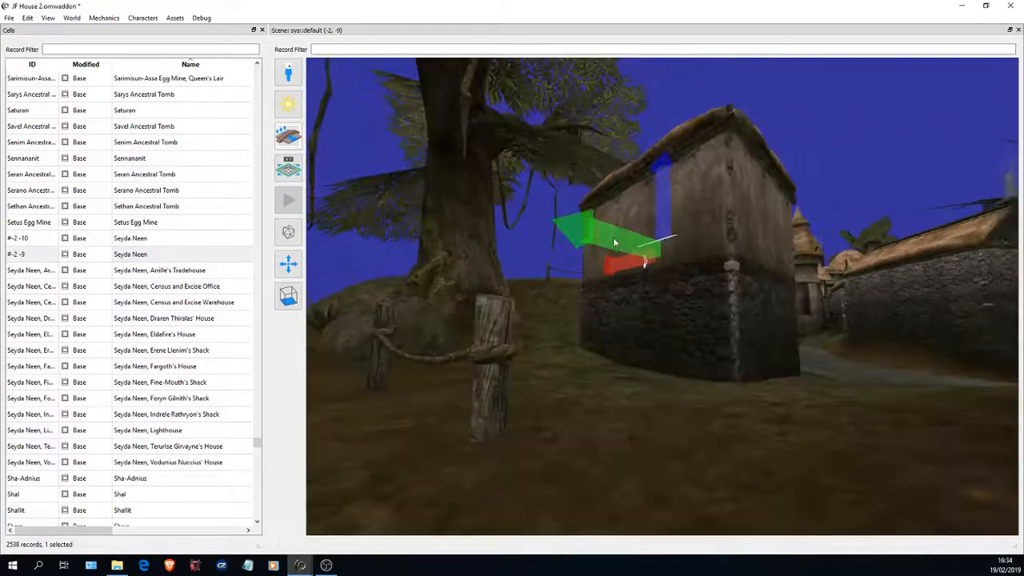
drag(614, 242, 160, 196)
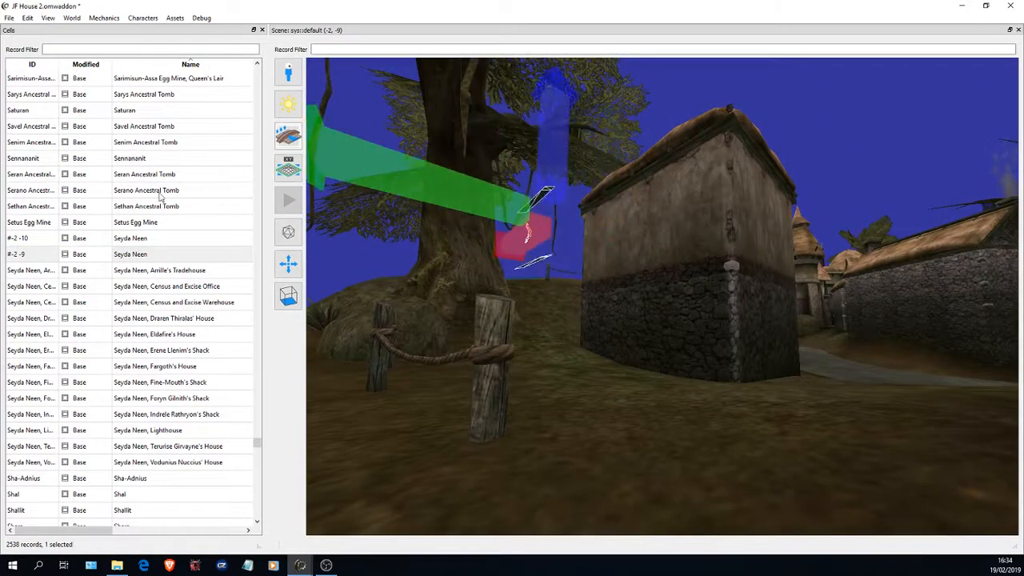
drag(622, 204, 304, 209)
scroll(512, 244, up, 4)
drag(464, 231, 413, 219)
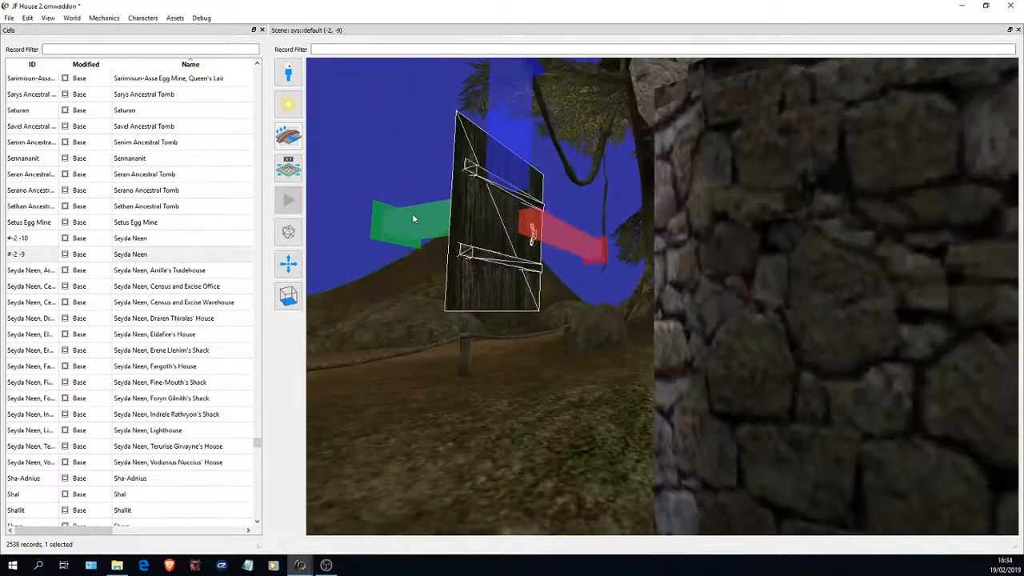
drag(486, 229, 949, 231)
drag(767, 215, 479, 201)
scroll(499, 210, up, 4)
scroll(512, 211, down, 4)
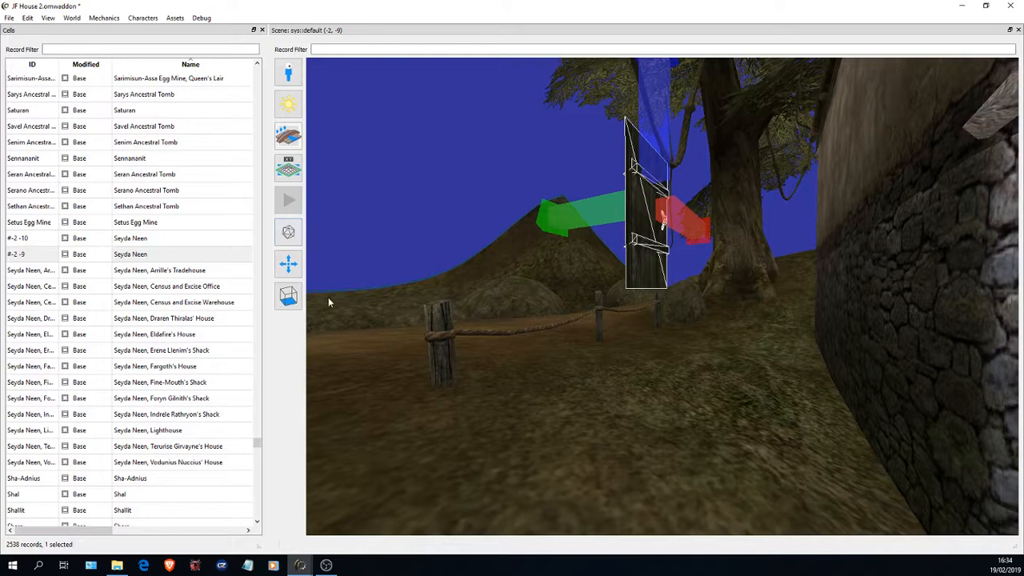
- Switch to rotating instances and start turning the door about its vertical axis, comparing its angle with the house wall
click(287, 264)
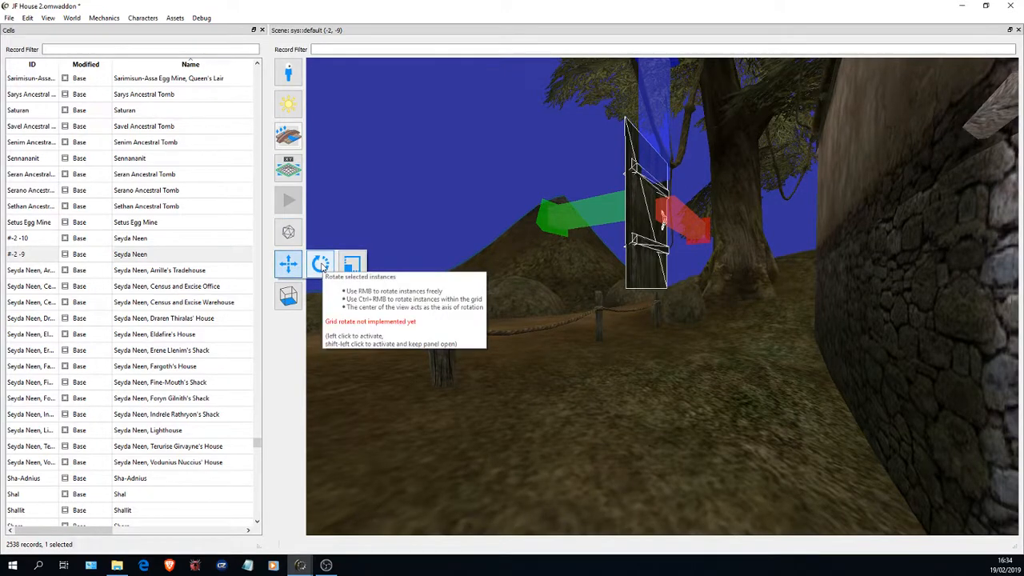
click(321, 265)
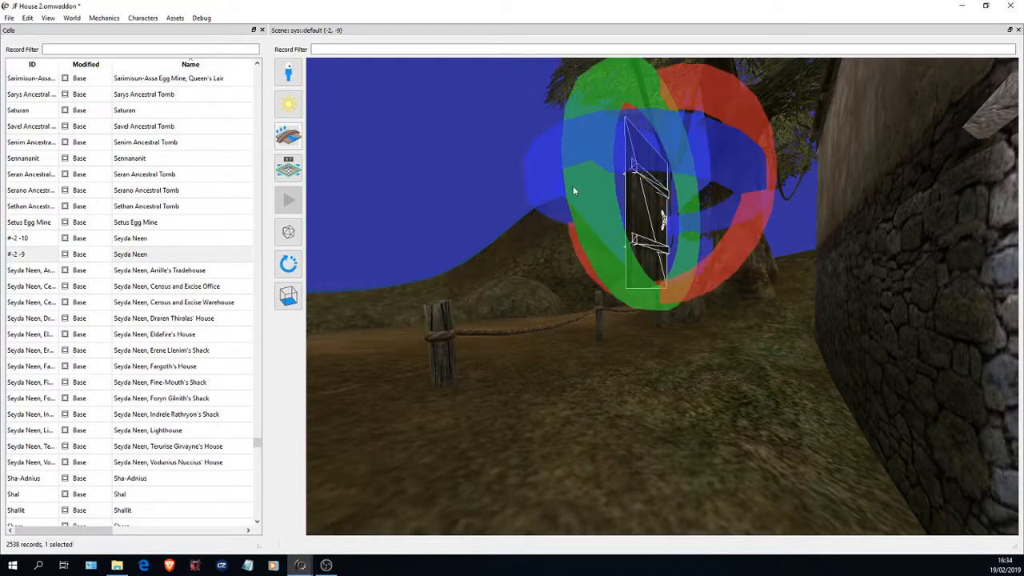
drag(531, 242, 566, 256)
scroll(506, 150, up, 2)
scroll(506, 166, down, 3)
scroll(502, 80, up, 3)
scroll(510, 137, down, 3)
scroll(508, 101, up, 3)
scroll(560, 254, down, 3)
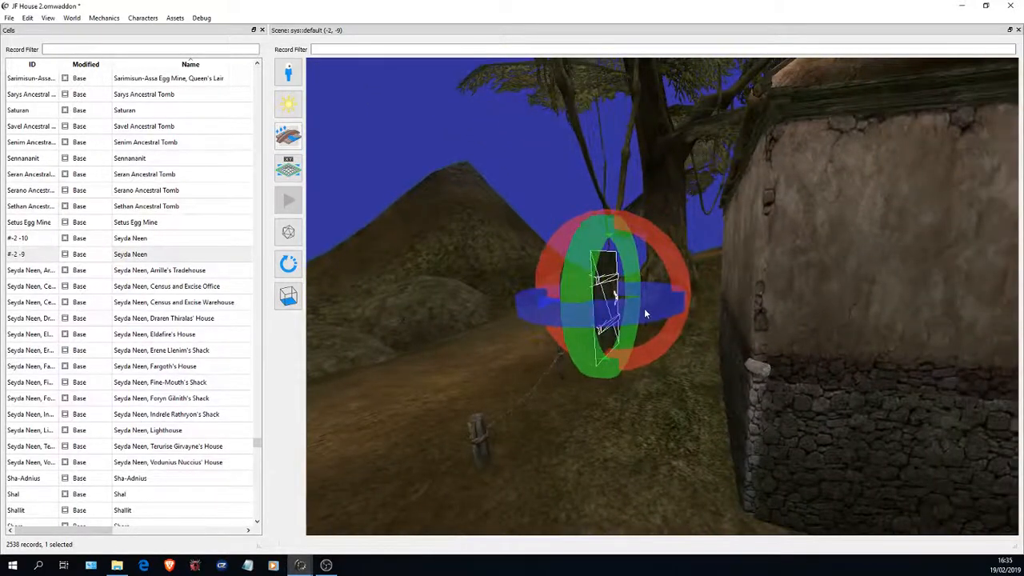
drag(465, 181, 796, 351)
scroll(407, 128, up, 3)
scroll(626, 258, down, 4)
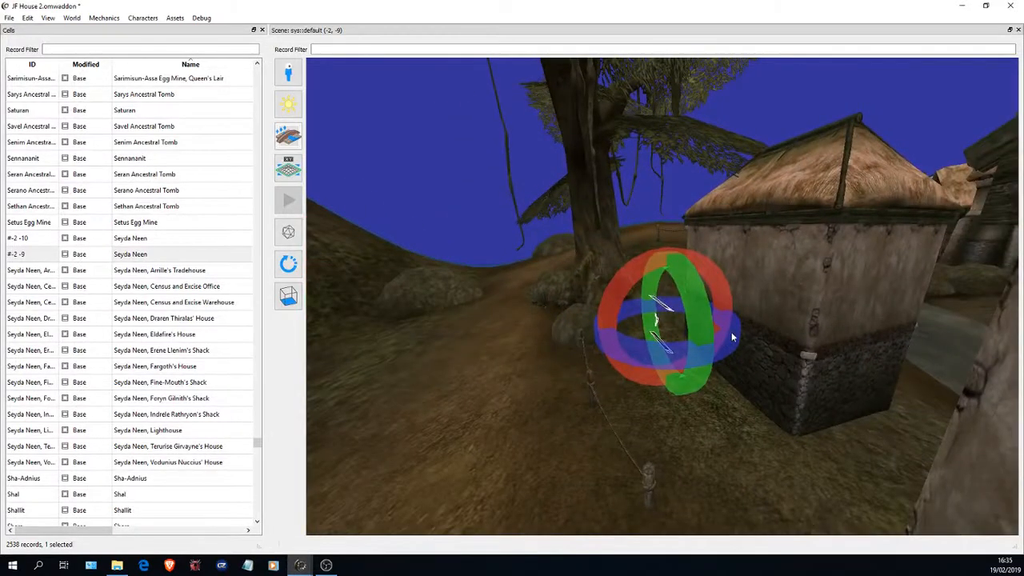
- Turn the door about its vertical axis until it faces outward parallel to the house wall, and return to moving instances
right_drag(735, 330, 707, 307)
ctrl+drag(644, 304, 554, 302)
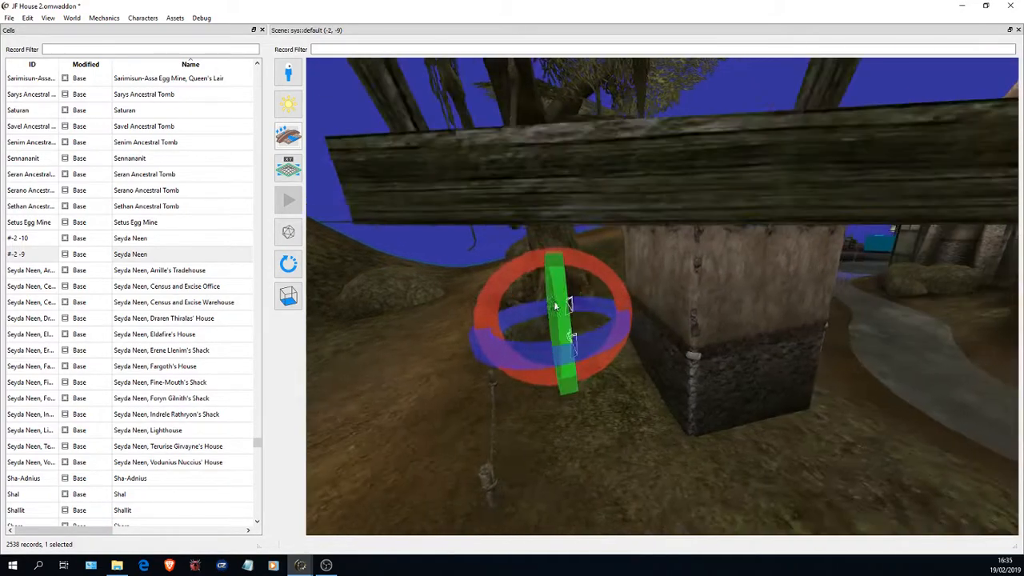
scroll(558, 287, up, 3)
scroll(599, 274, down, 4)
ctrl+drag(603, 280, 972, 307)
scroll(746, 298, up, 3)
scroll(746, 297, up, 2)
drag(746, 297, 569, 293)
scroll(809, 280, up, 2)
scroll(569, 294, up, 2)
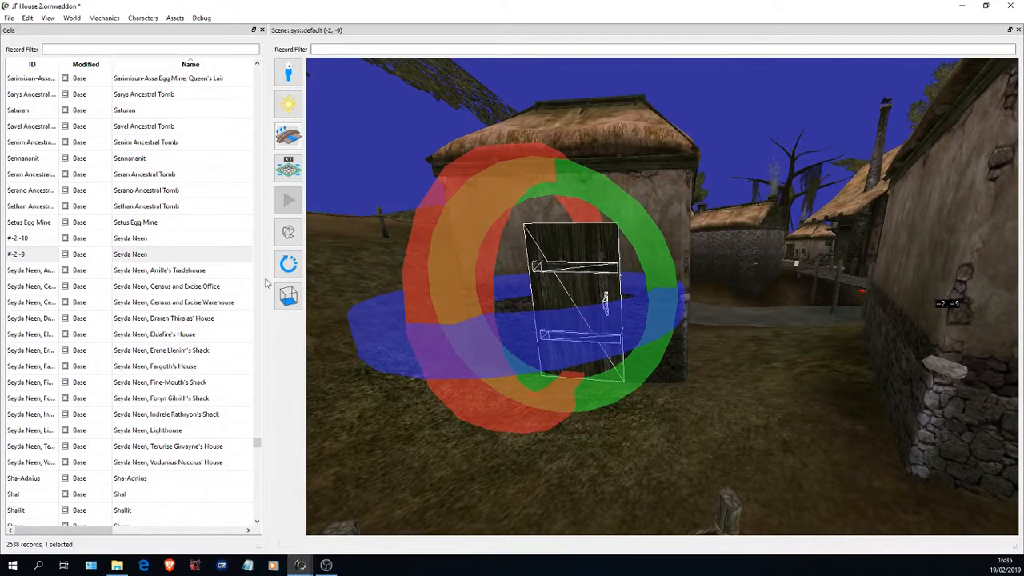
click(286, 266)
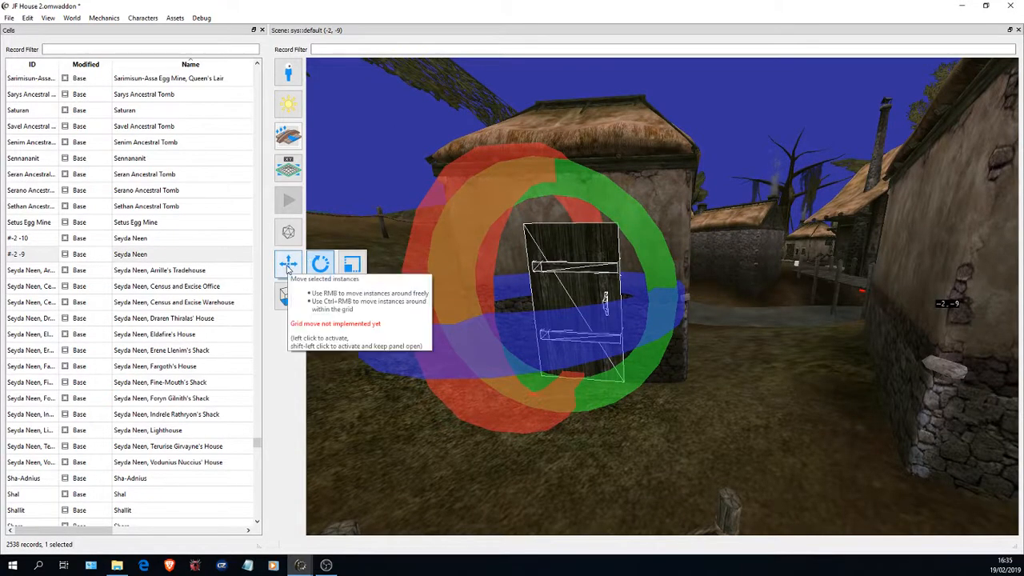
click(288, 264)
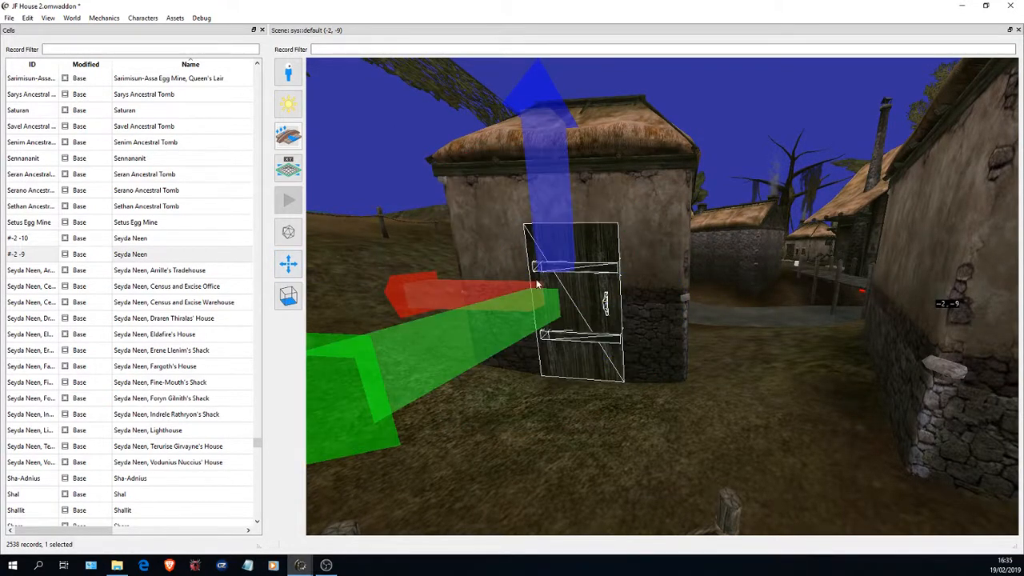
- Push the door along its green axis back toward the front wall of the house
drag(512, 277, 487, 261)
key(s)
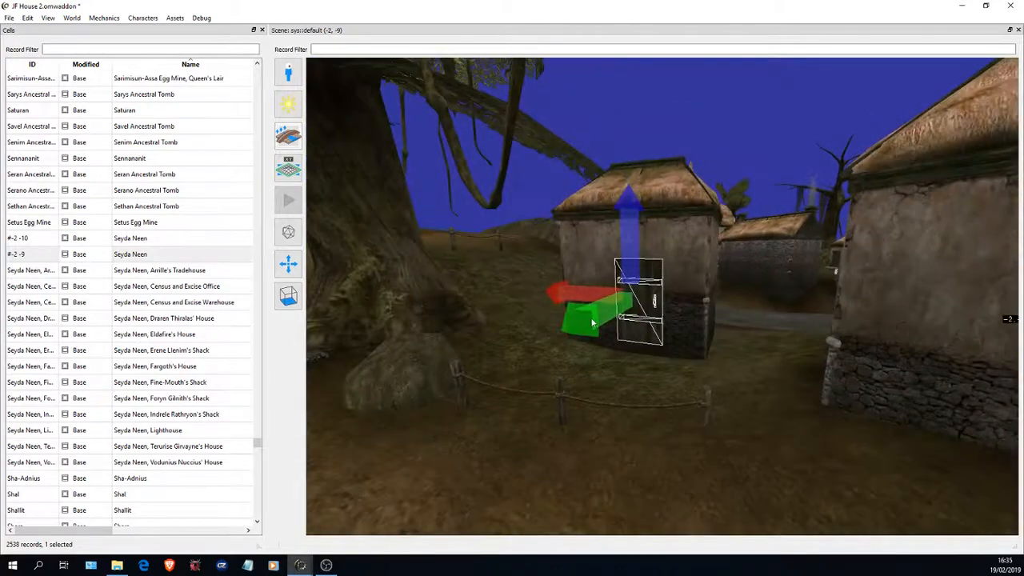
right_drag(584, 324, 558, 338)
scroll(680, 313, up, 3)
drag(679, 316, 733, 395)
- Lower the door along its blue axis so it sits near ground level on the house wall
scroll(741, 217, up, 5)
scroll(434, 401, down, 4)
scroll(345, 390, down, 3)
scroll(558, 333, up, 5)
key(a)
scroll(555, 389, down, 6)
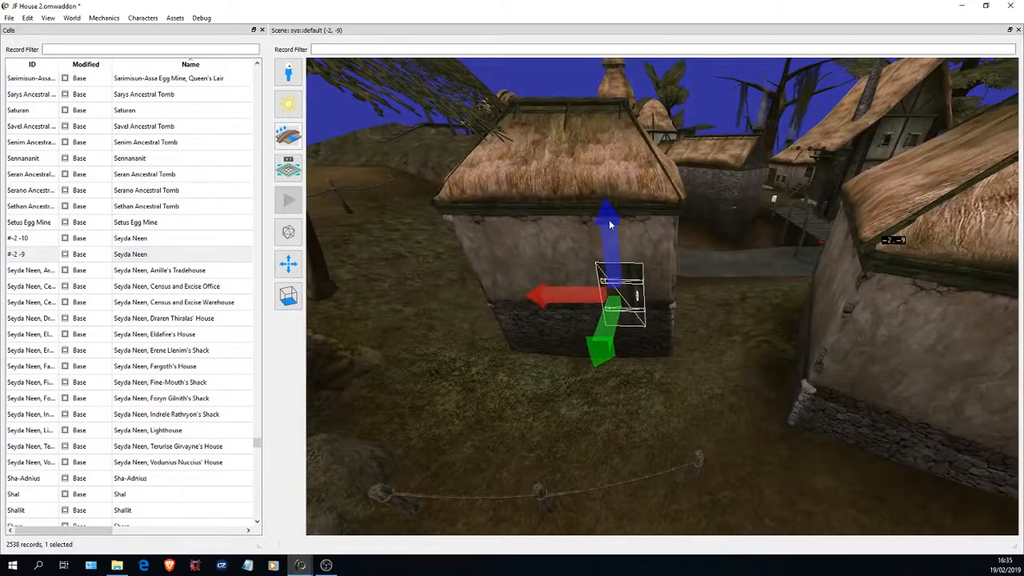
right_drag(609, 224, 619, 575)
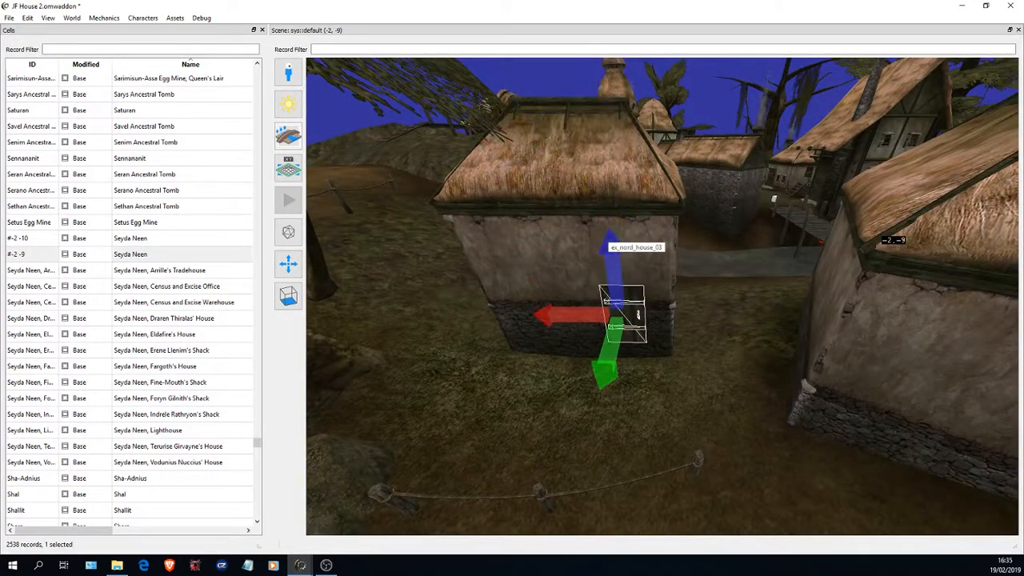
right_drag(611, 233, 656, 554)
- Examine the frame around the neighbouring house's door to identify its object ID
key(d)
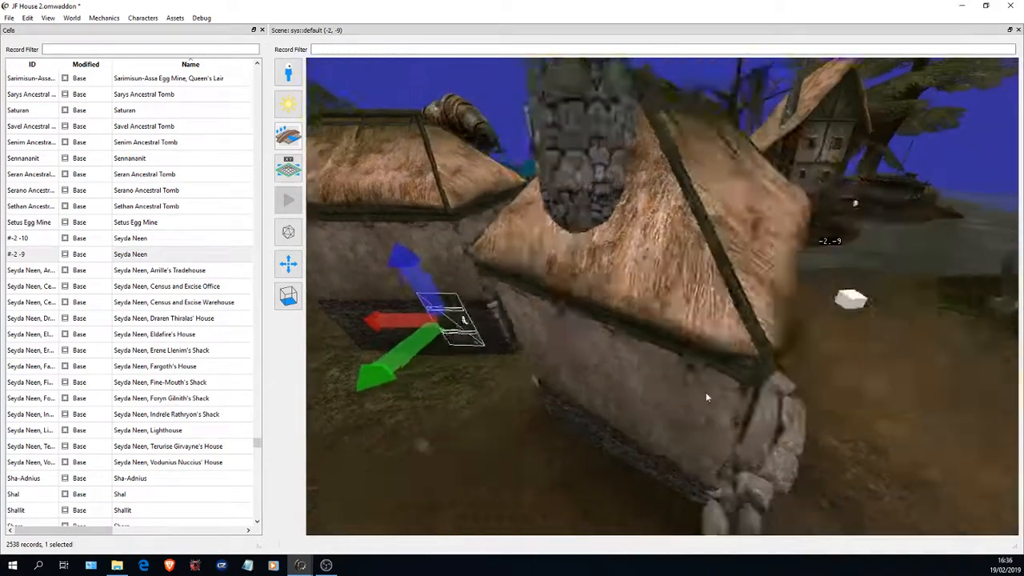
key(s)
key(w)
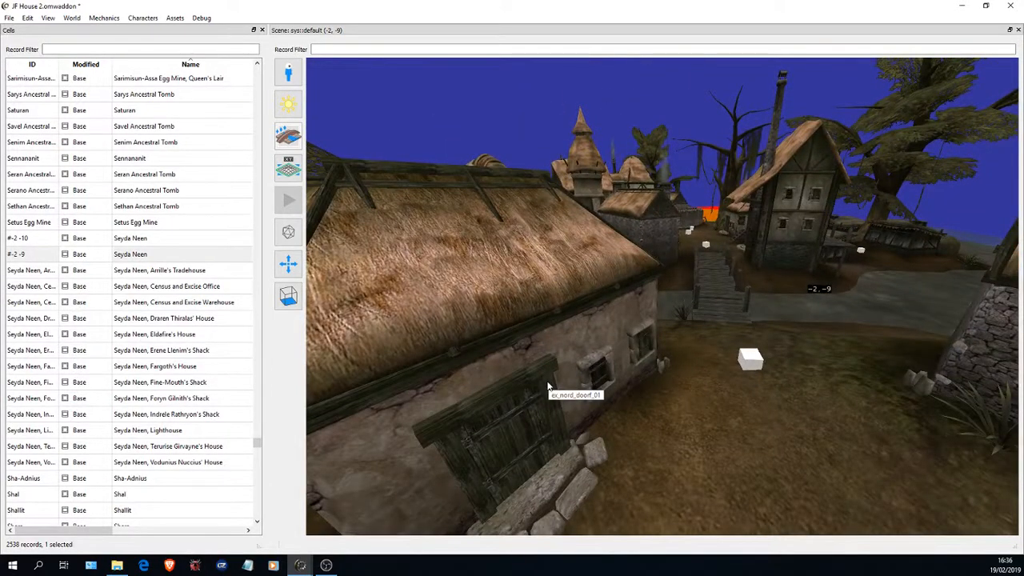
key(s)
key(a)
key(w)
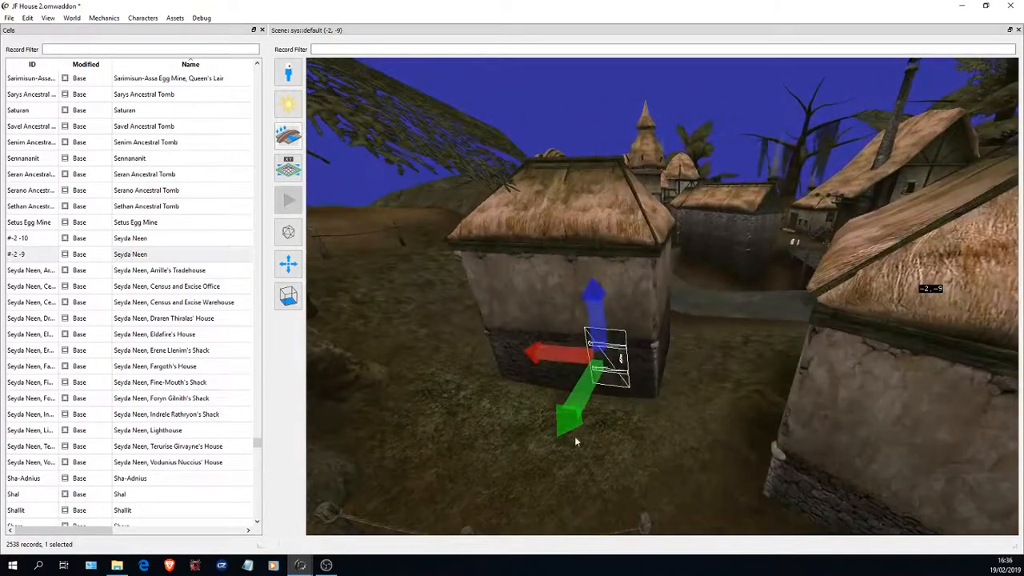
- Open the list of world objects, find the ex_nord entries and widen the ID column to read their full names
click(71, 17)
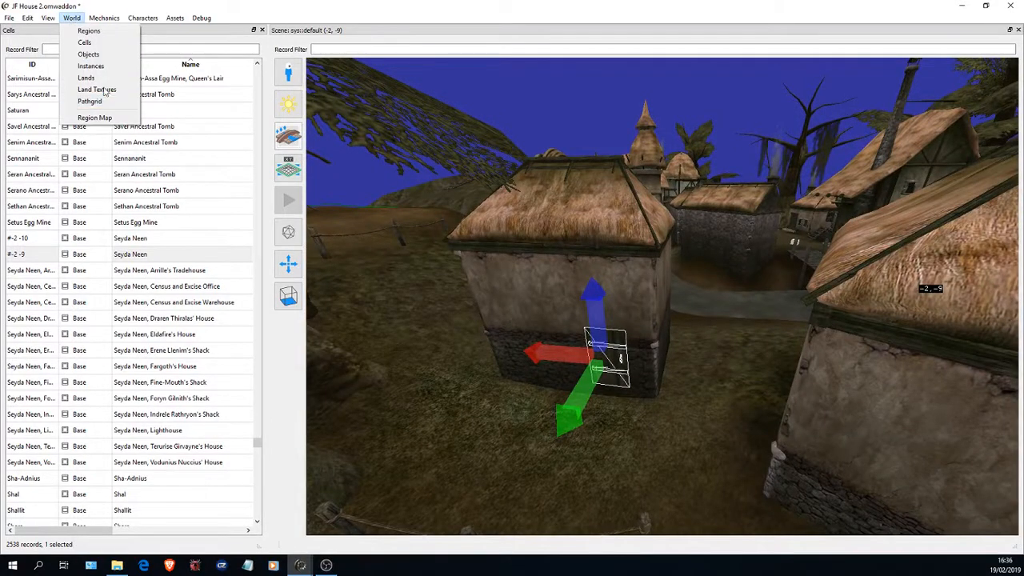
click(84, 54)
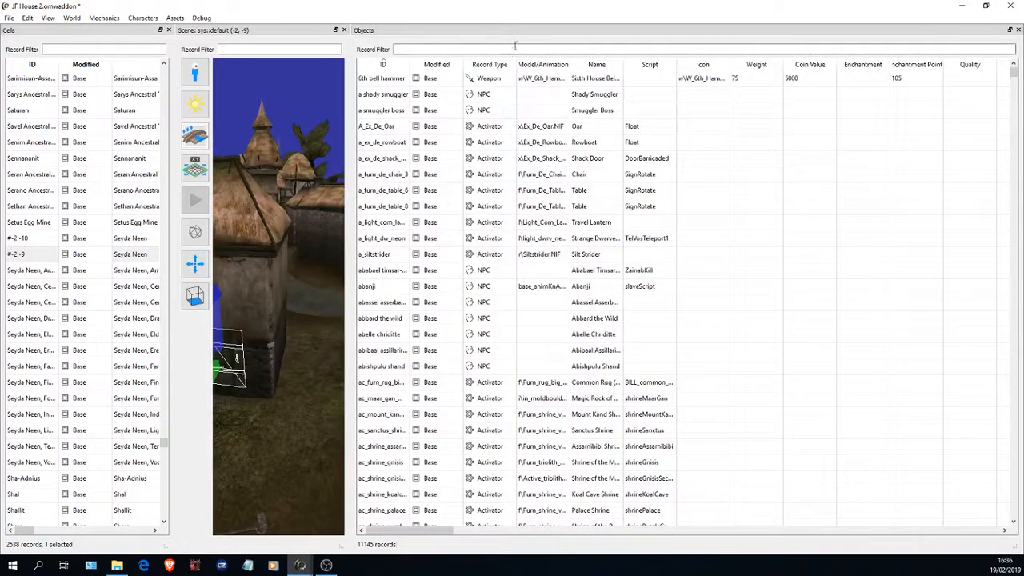
mouse_move(1013, 75)
mouse_down()
mouse_move(1013, 305)
mouse_move(1013, 69)
mouse_up()
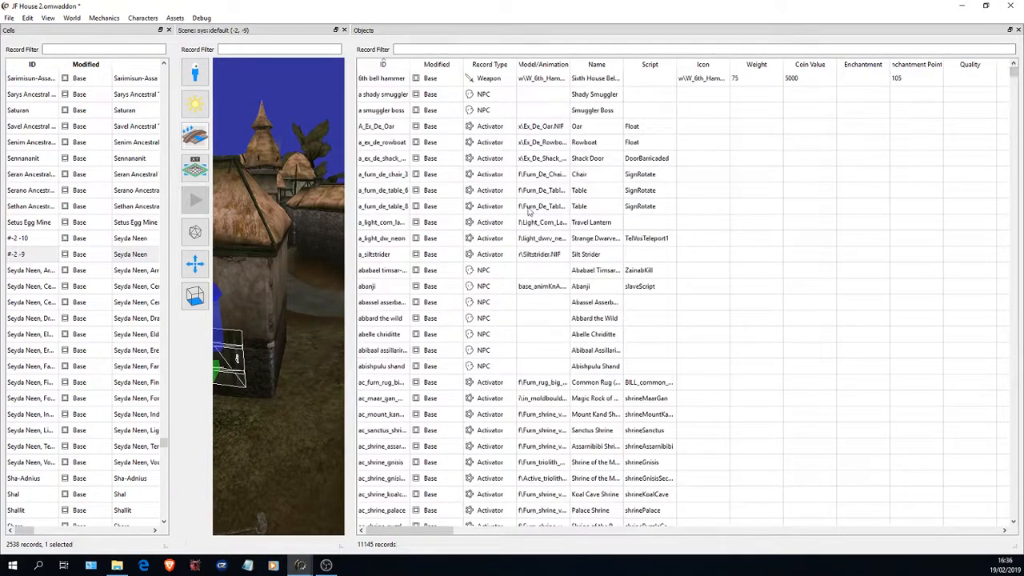
drag(1013, 74, 1015, 208)
scroll(448, 244, up, 5)
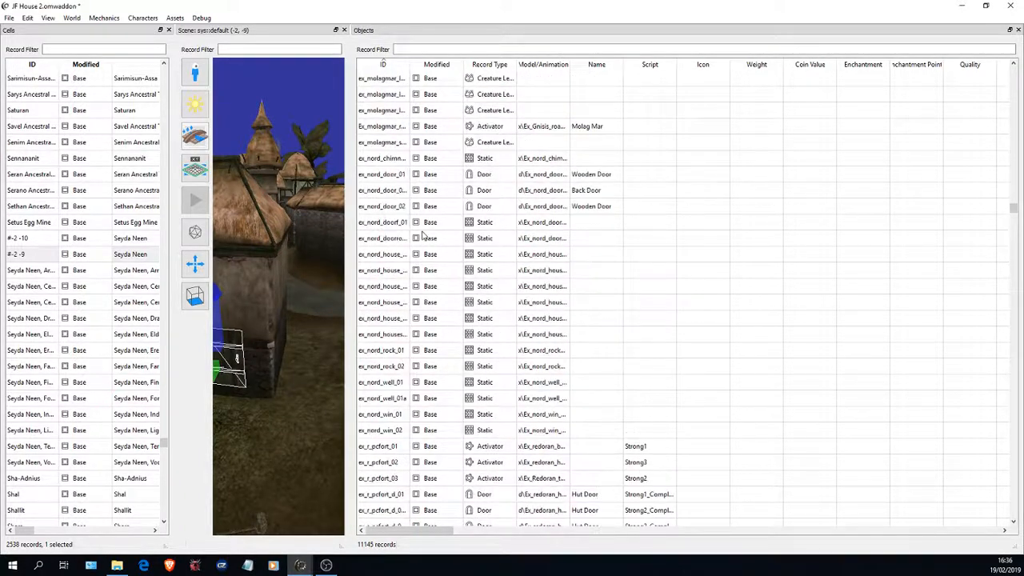
drag(410, 64, 477, 64)
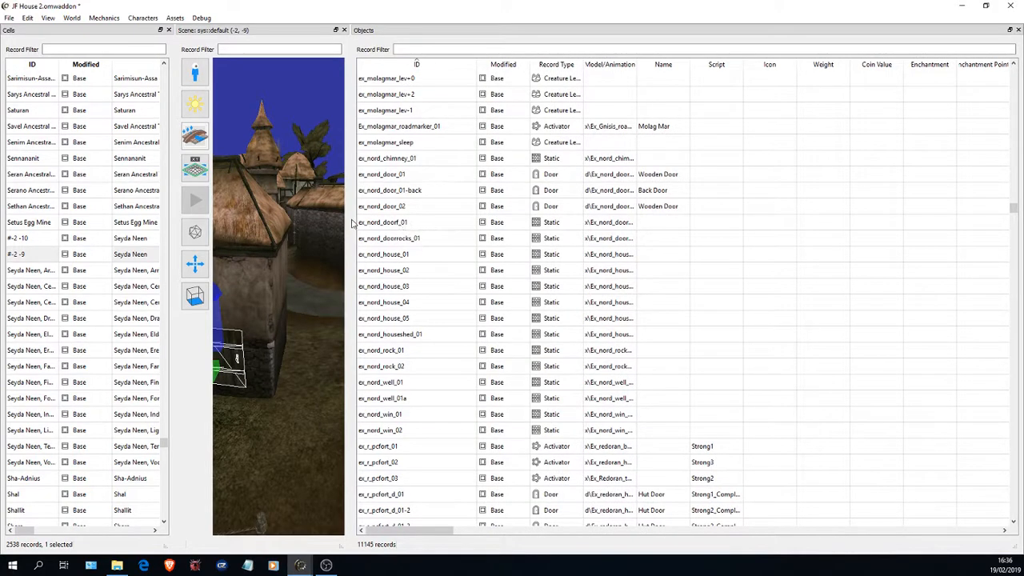
- Enlarge the scene view, place ex_nord_doorf_01 on the ground beside the house and close the objects list
drag(350, 218, 541, 220)
click(629, 226)
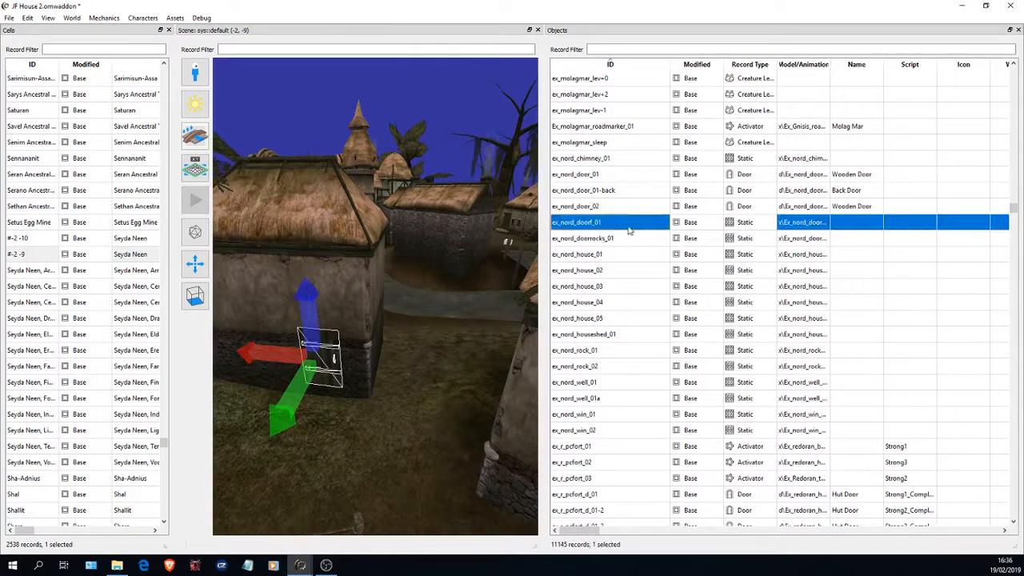
drag(635, 226, 466, 354)
click(1018, 31)
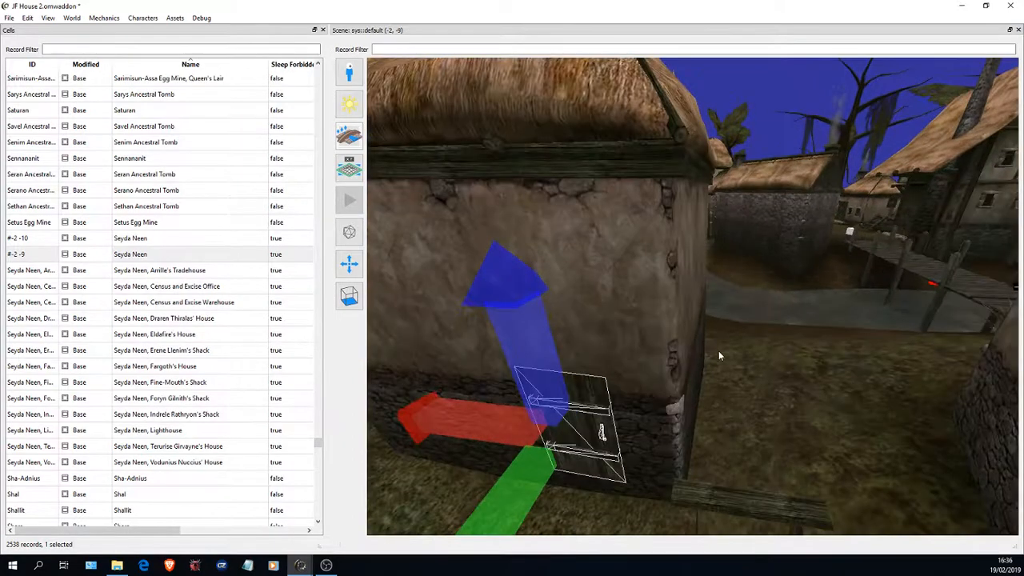
- Select the newly placed door frame and raise it along its blue axis out of the ground
key(s)
drag(664, 345, 718, 388)
key(w)
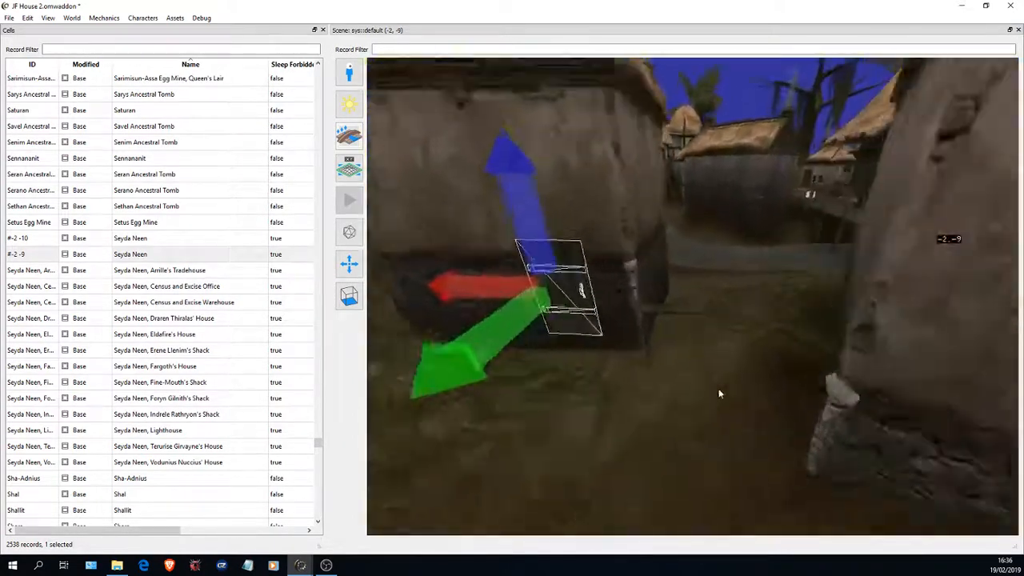
middle_click(669, 316)
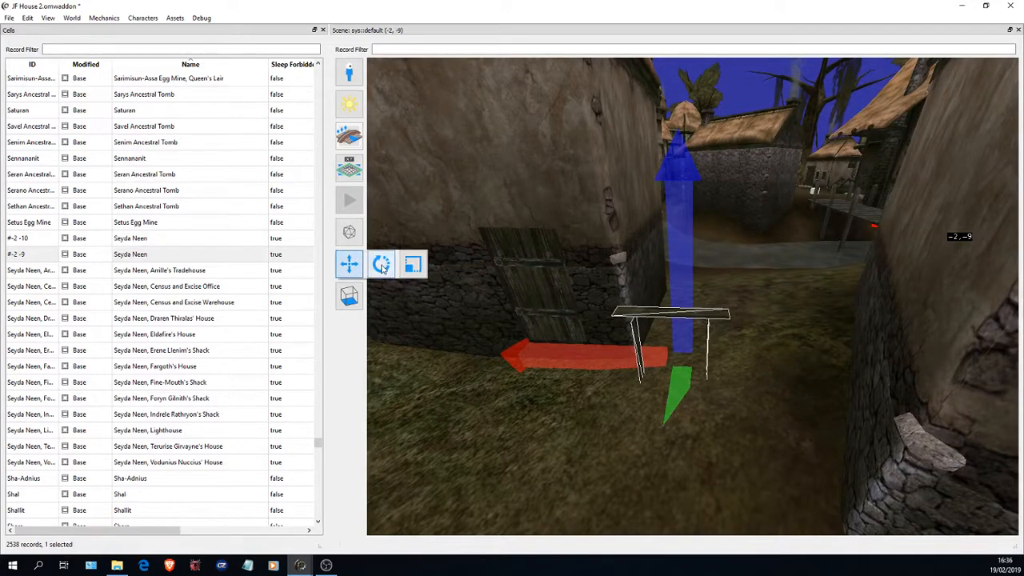
click(383, 269)
right_drag(729, 305, 564, 428)
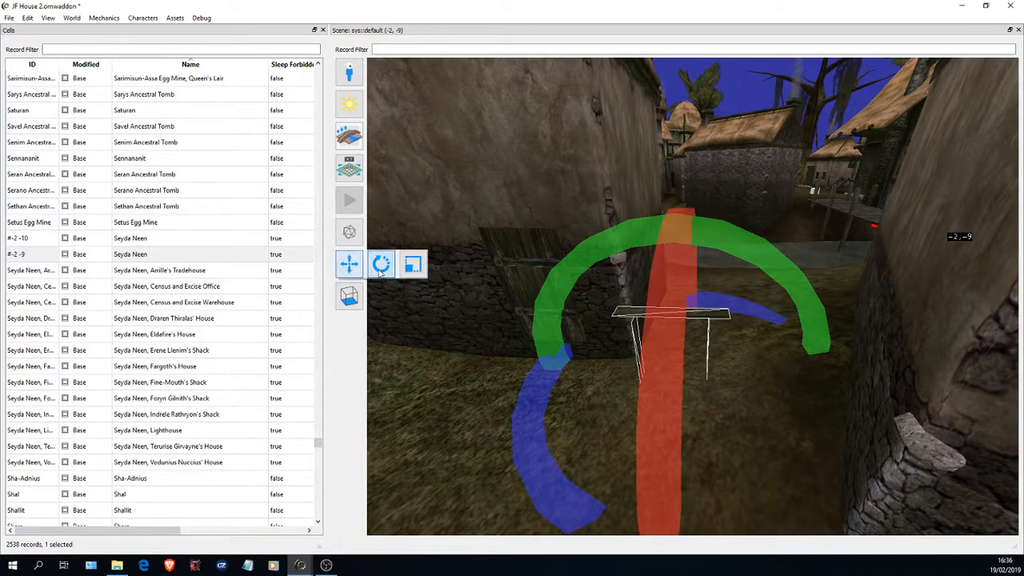
click(348, 264)
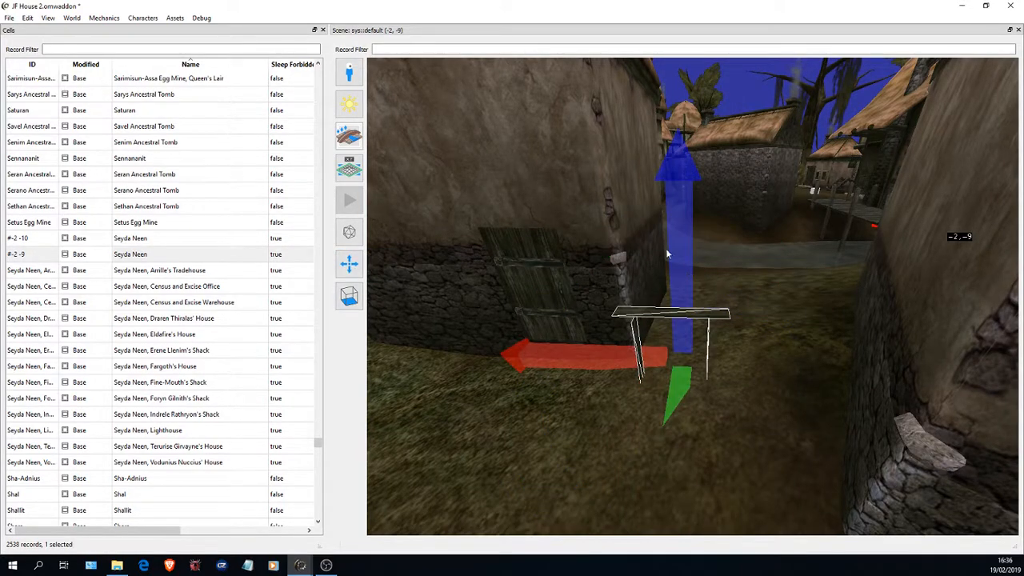
right_drag(686, 300, 693, 405)
- Turn the door frame about its vertical axis until it faces outward like the door, and return to moving instances
mouse_move(352, 261)
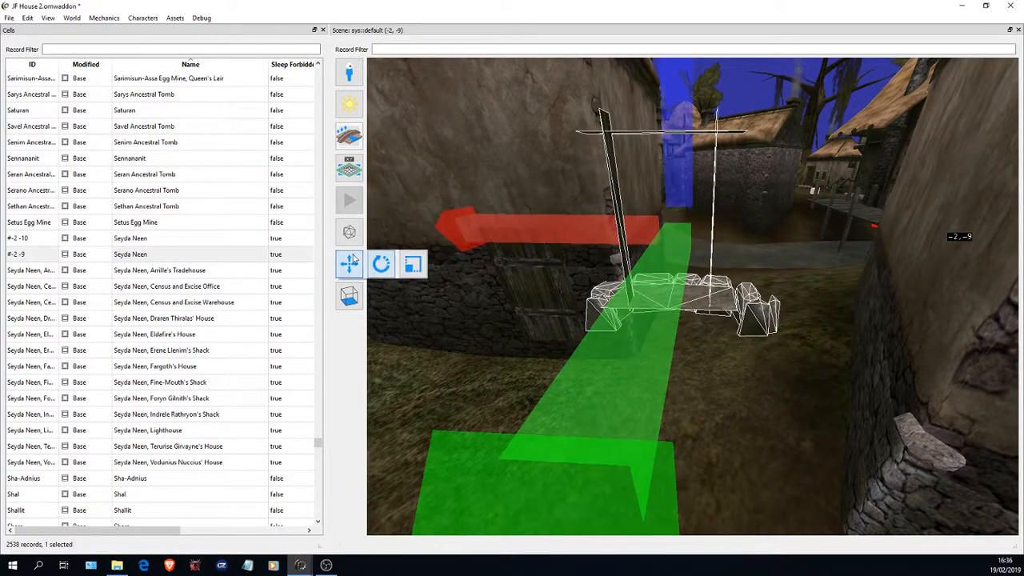
click(388, 267)
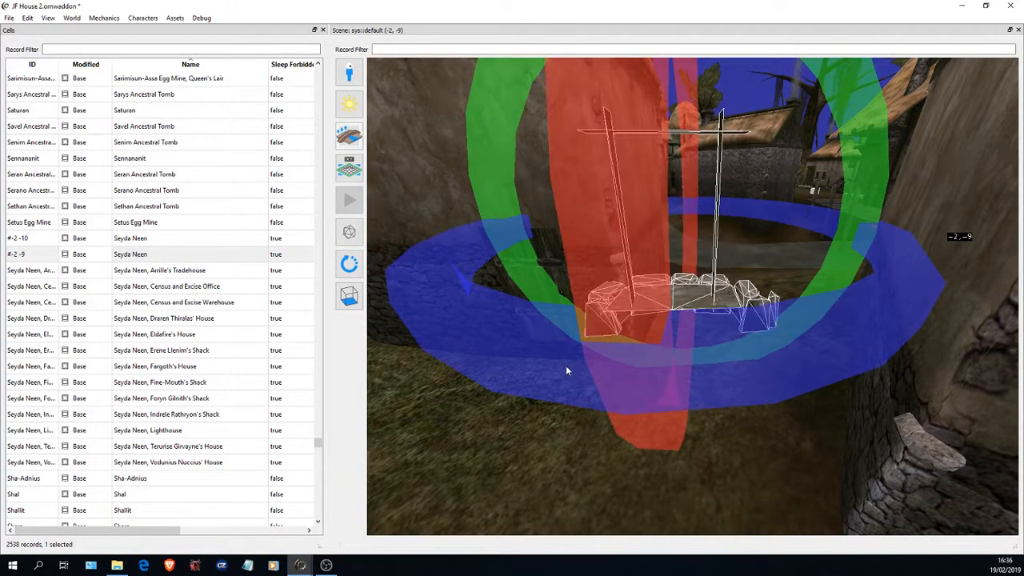
right_drag(677, 363, 781, 130)
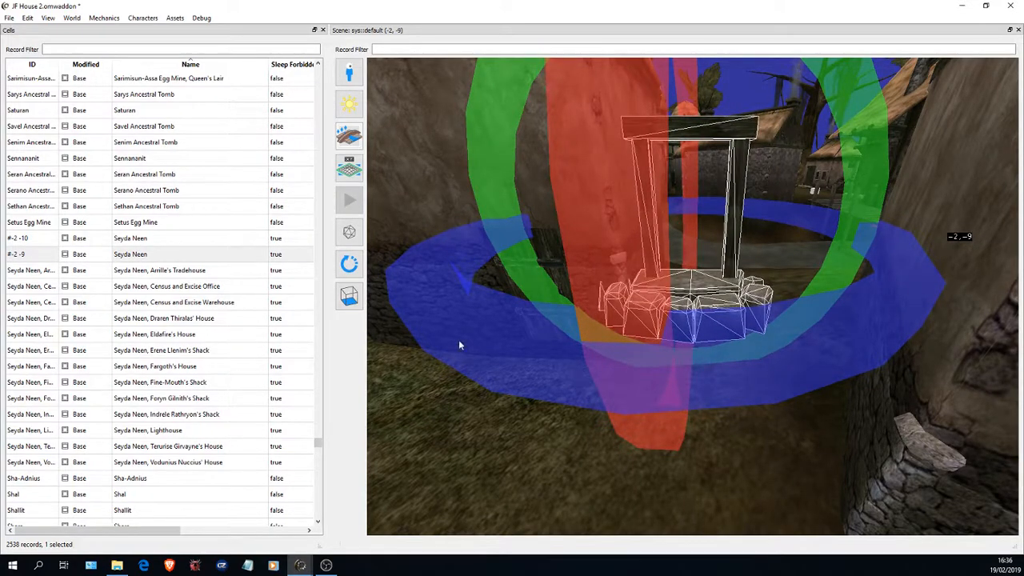
click(349, 265)
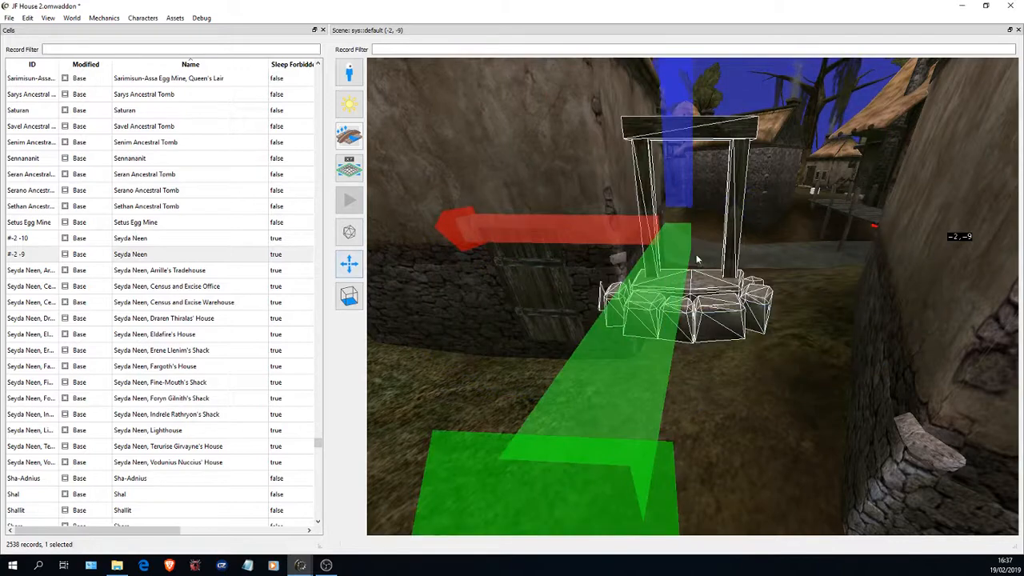
- Push the door frame along its green axis back between the two houses
scroll(701, 300, down, 3)
scroll(677, 312, up, 3)
scroll(677, 311, down, 1)
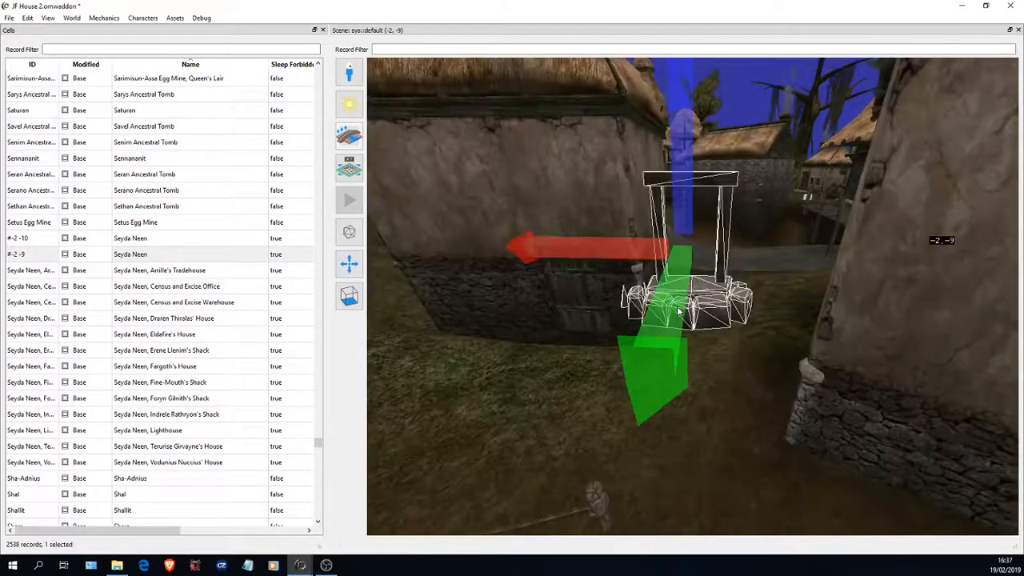
scroll(683, 260, down, 3)
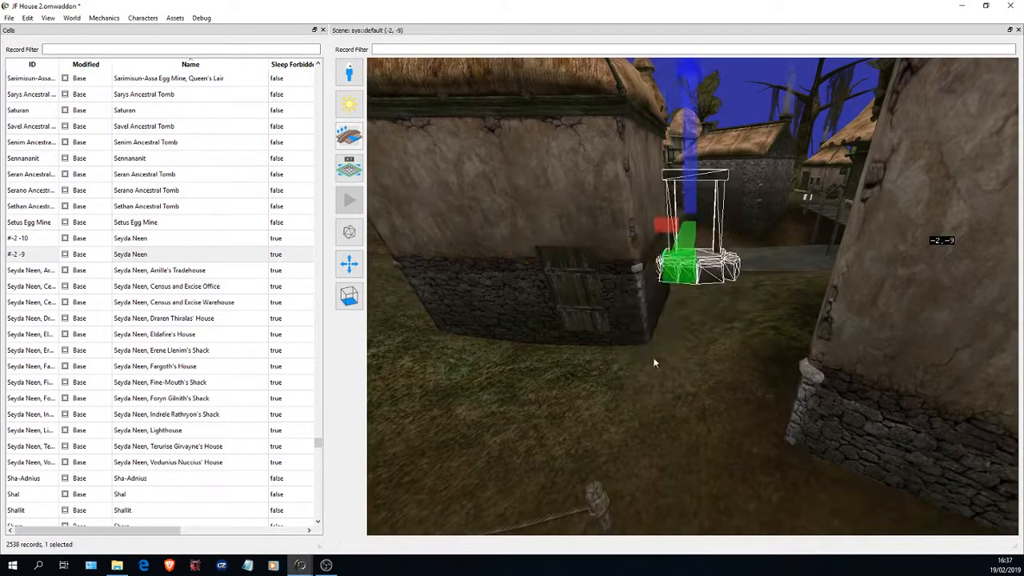
- Move the door frame along its red axis sideways toward the house with the new door
scroll(656, 359, up, 4)
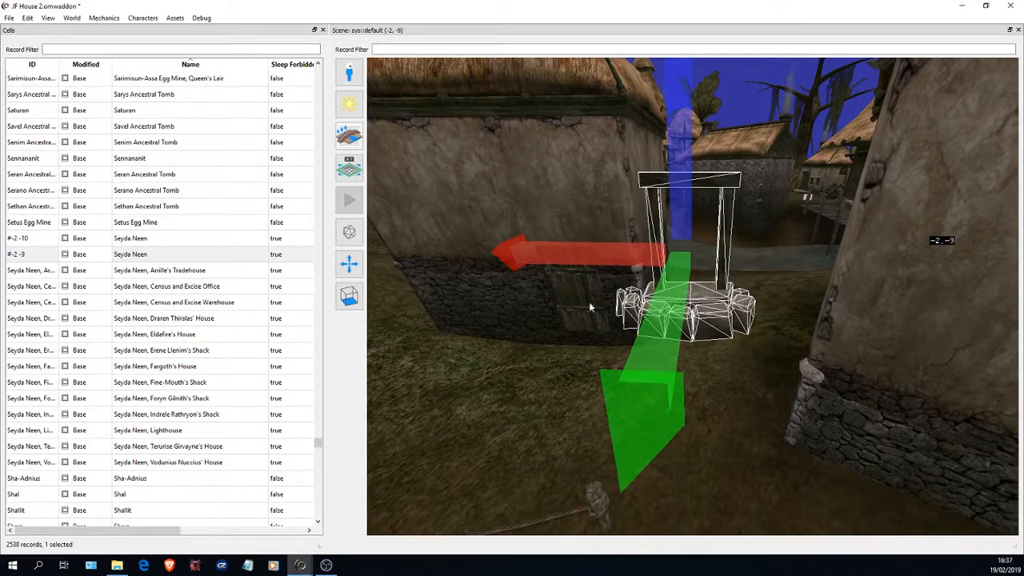
drag(651, 368, 675, 294)
scroll(653, 341, down, 4)
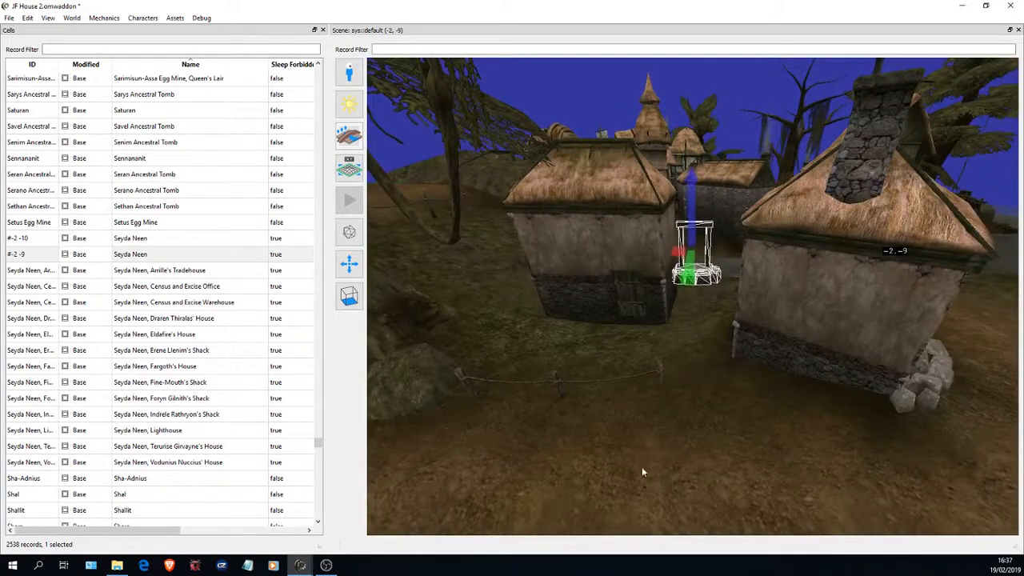
scroll(774, 287, up, 1)
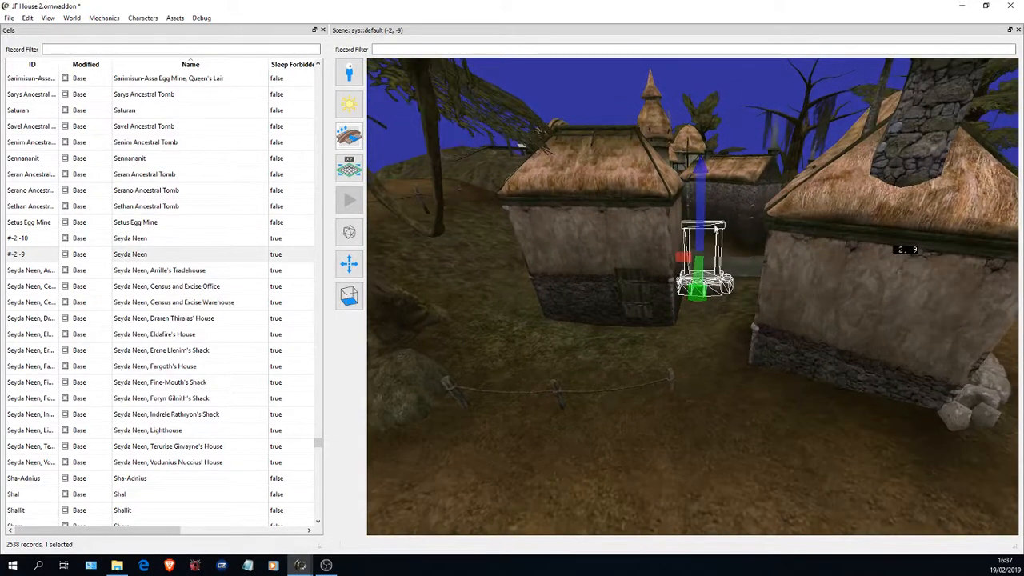
drag(682, 256, 188, 265)
- Pull the door frame along its green axis out of the house until it stands in front of the wall
scroll(640, 259, down, 5)
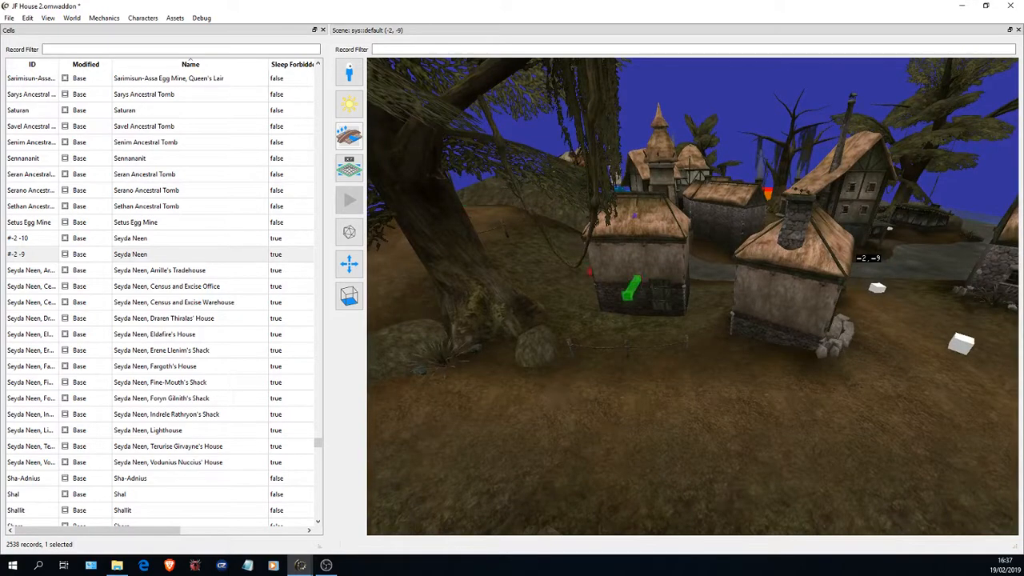
drag(626, 299, 6, 572)
scroll(565, 240, down, 8)
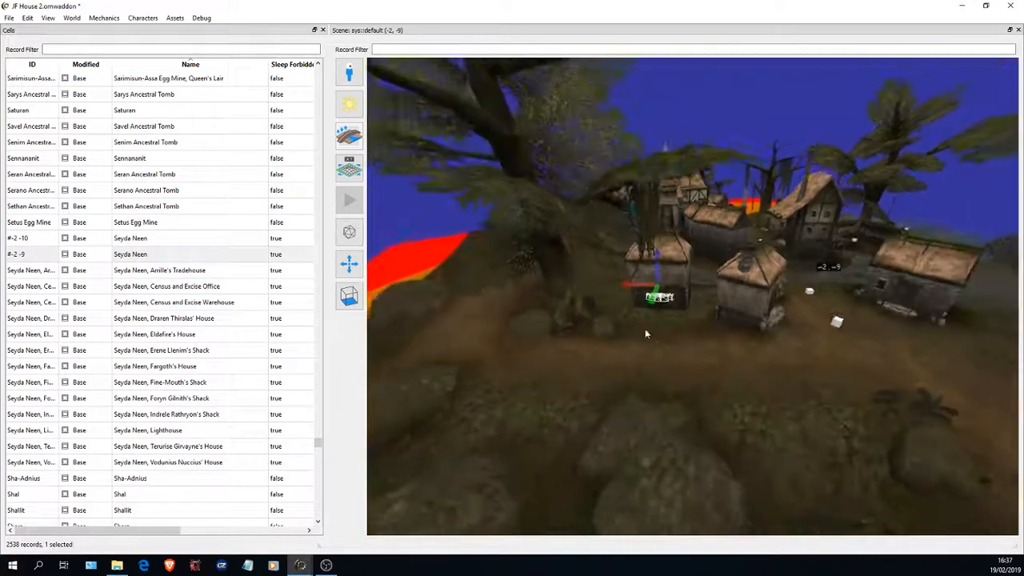
scroll(644, 328, up, 5)
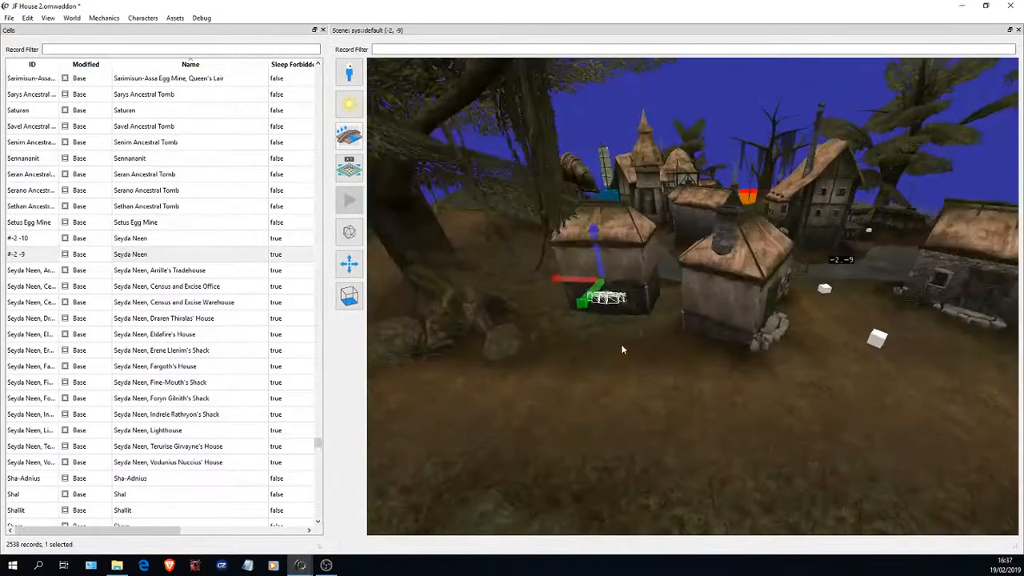
scroll(617, 345, down, 5)
drag(644, 336, 646, 418)
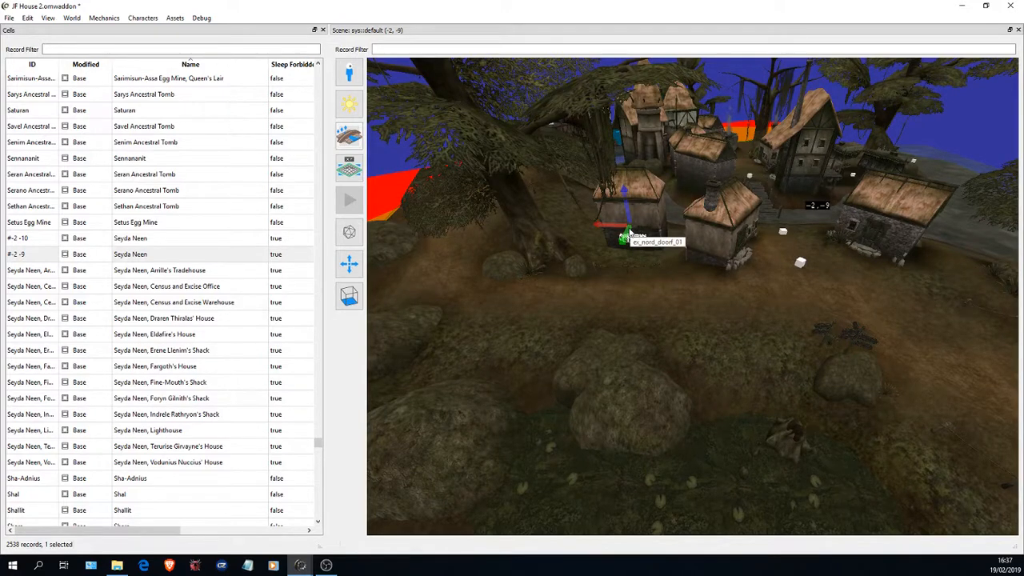
middle_click(617, 252)
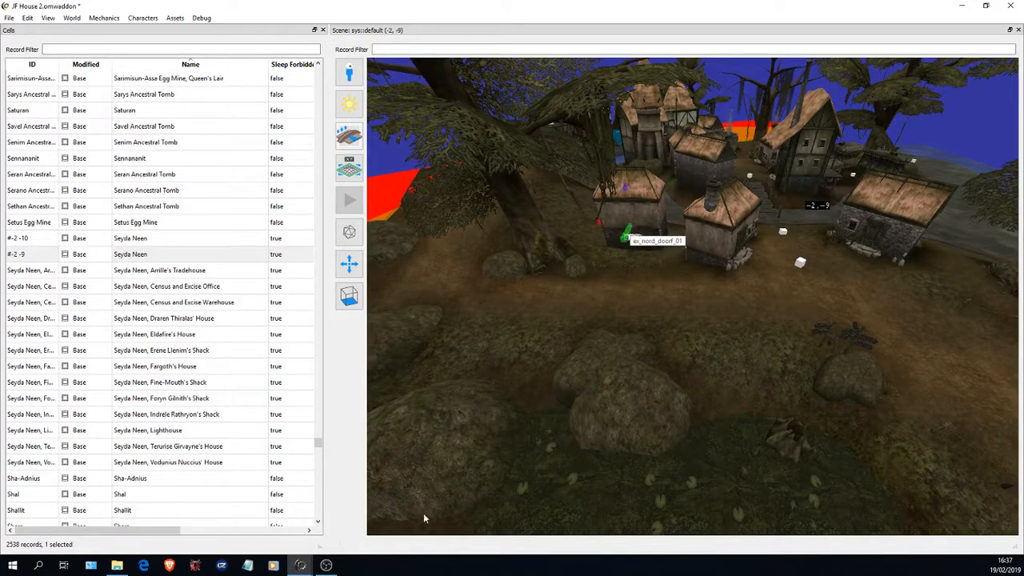
right_drag(424, 514, 372, 574)
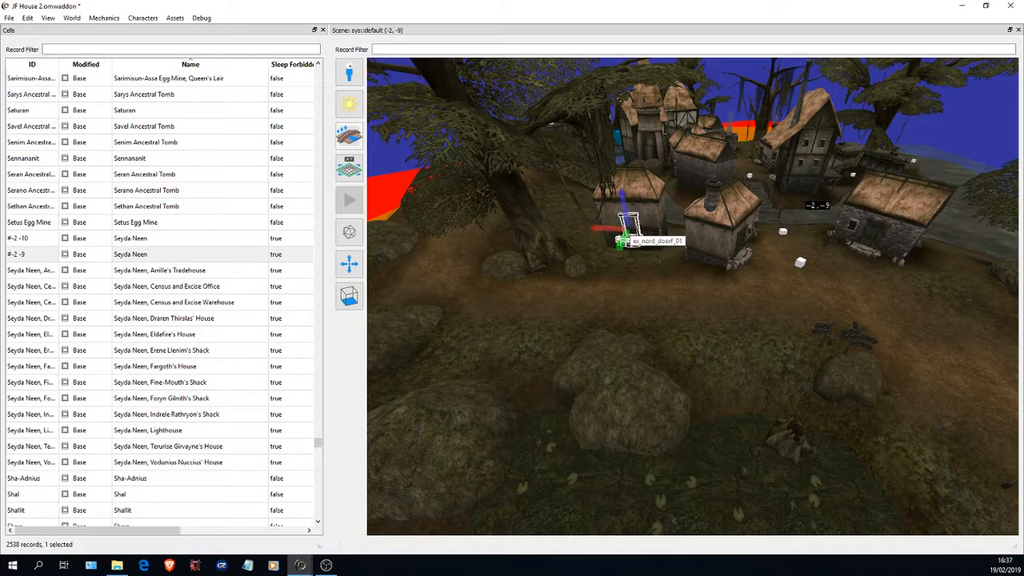
- Examine the door frame from close up and from the side to compare its height and position with the door
scroll(647, 268, up, 8)
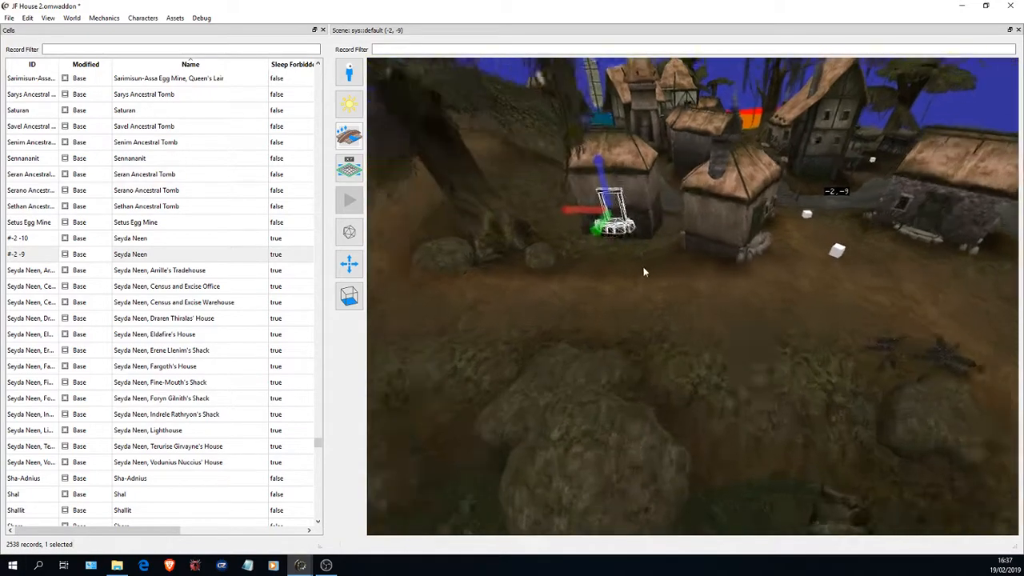
drag(584, 237, 727, 4)
scroll(756, 134, up, 3)
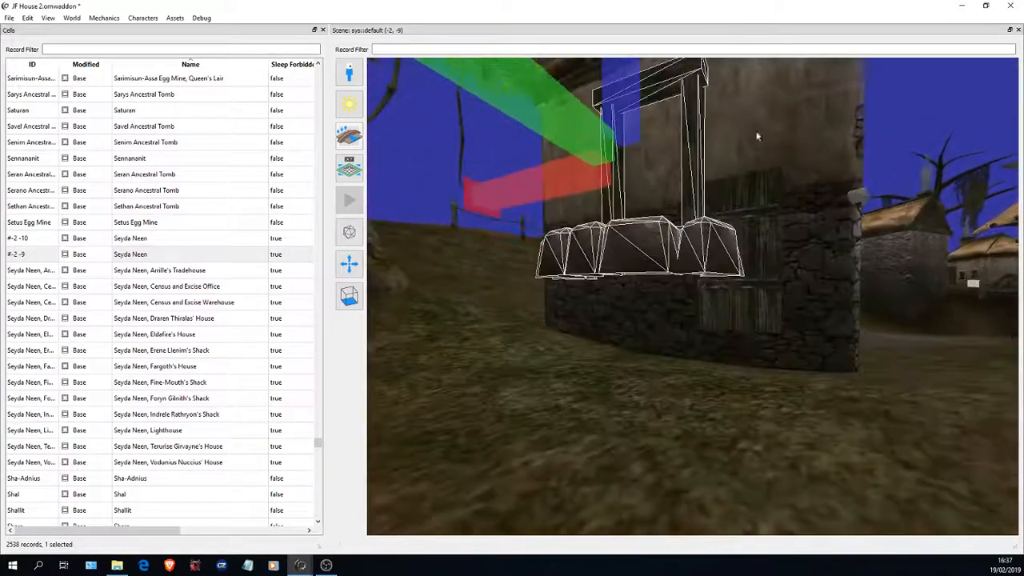
drag(757, 135, 727, 55)
scroll(763, 85, up, 4)
drag(763, 85, 675, 81)
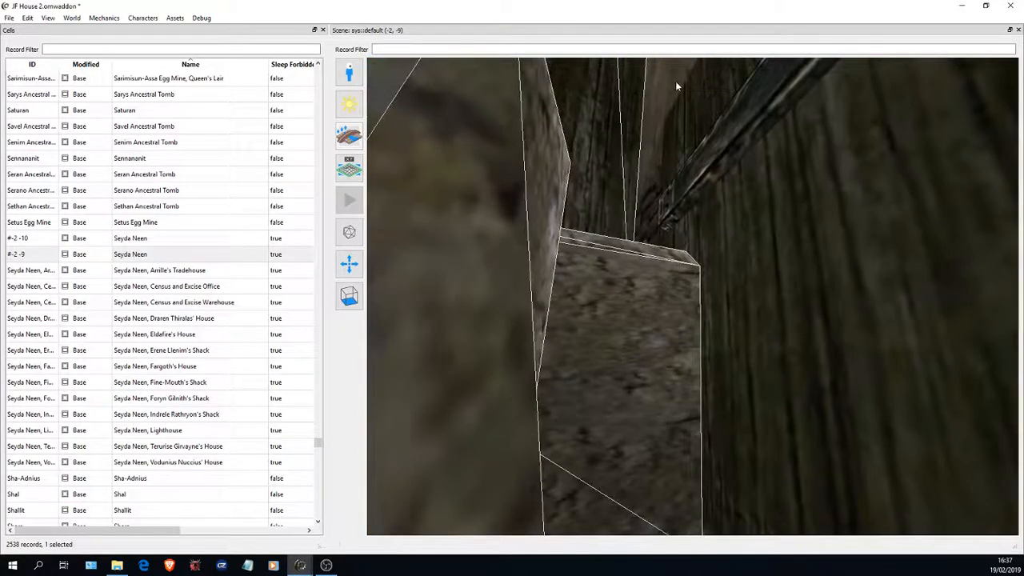
scroll(675, 81, down, 4)
scroll(939, 181, down, 4)
drag(868, 167, 698, 210)
scroll(856, 197, up, 3)
scroll(847, 103, down, 5)
scroll(768, 112, up, 6)
scroll(856, 275, down, 5)
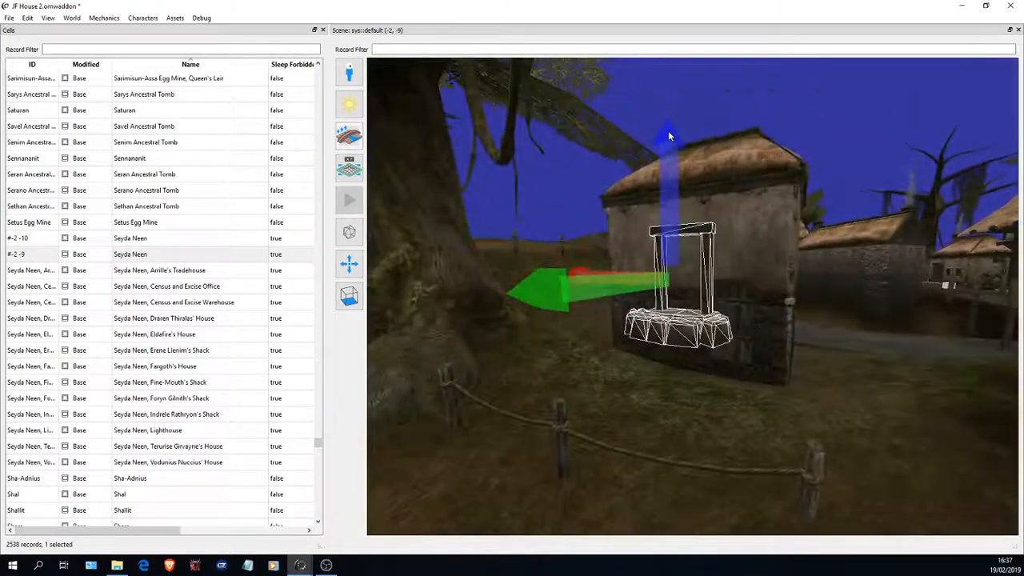
- Lower the door frame along its blue axis until its stone step reaches the ground in front of the house
scroll(685, 172, down, 3)
drag(717, 171, 690, 199)
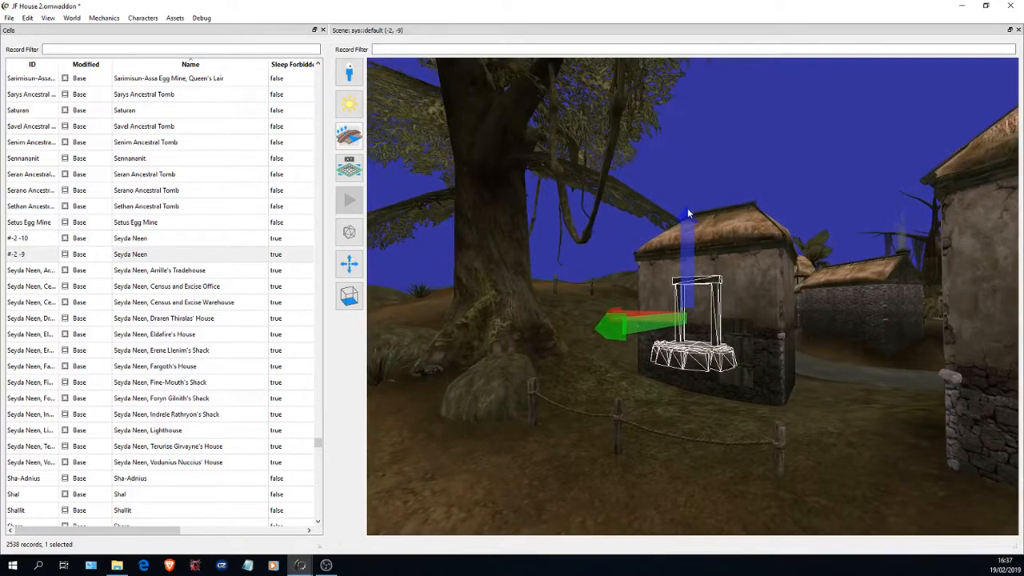
right_drag(687, 207, 707, 470)
key(w)
key(d)
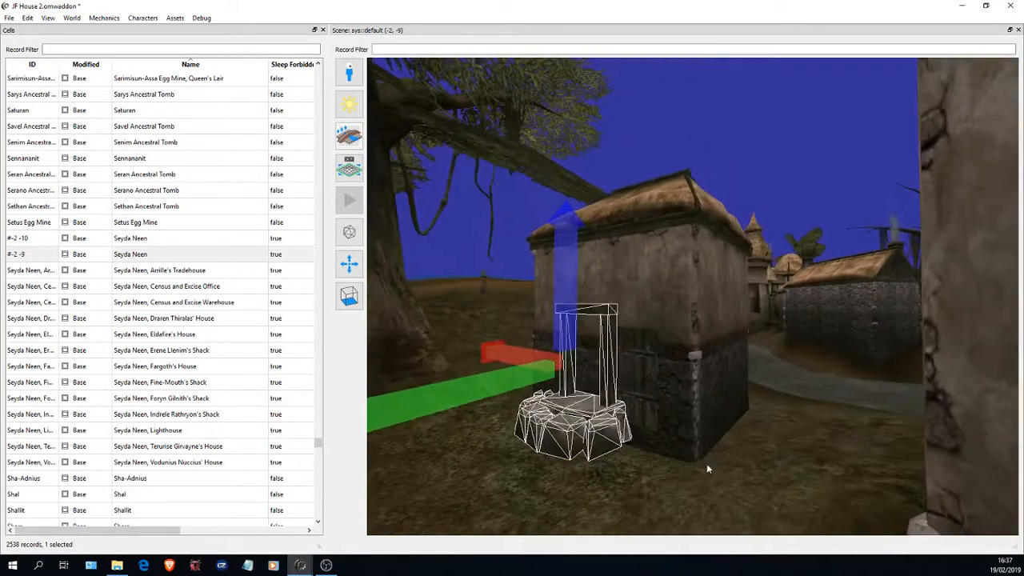
drag(680, 474, 671, 463)
right_drag(571, 224, 596, 565)
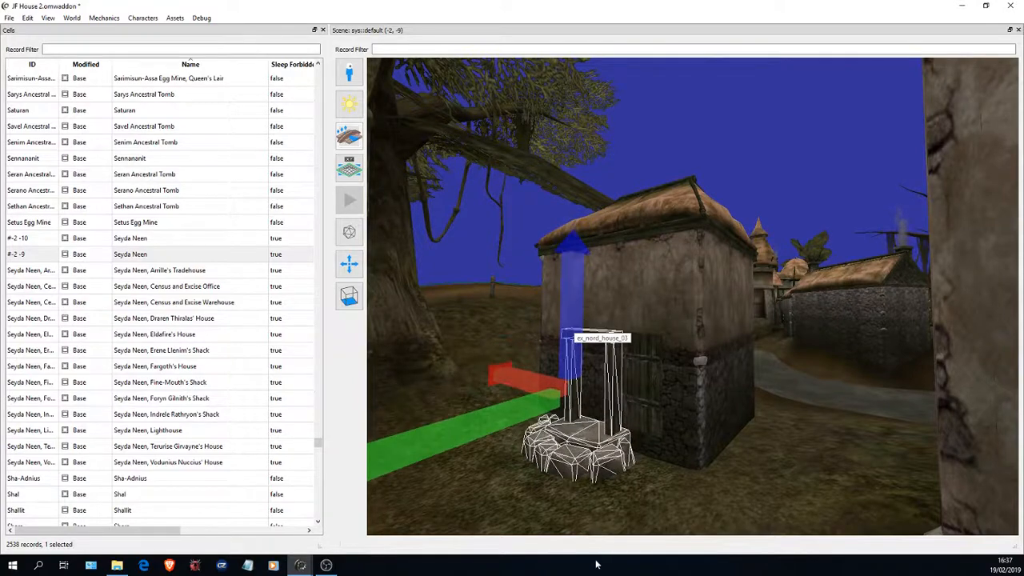
- Move the door sideways along its red axis until it lines up with the opening of the door frame
key(a)
drag(653, 261, 760, 312)
key(w)
key(a)
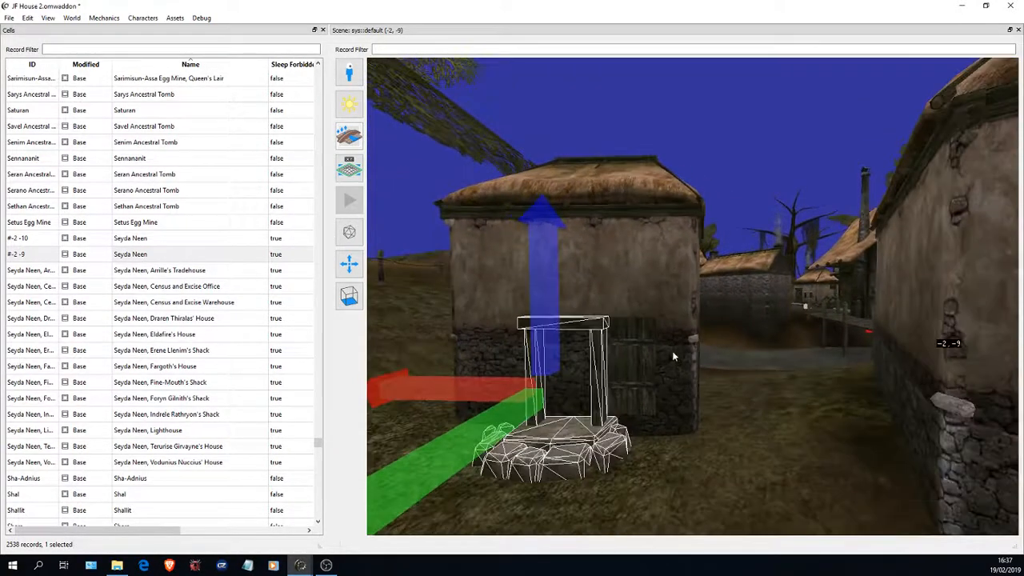
key(d)
drag(777, 220, 569, 291)
key(w)
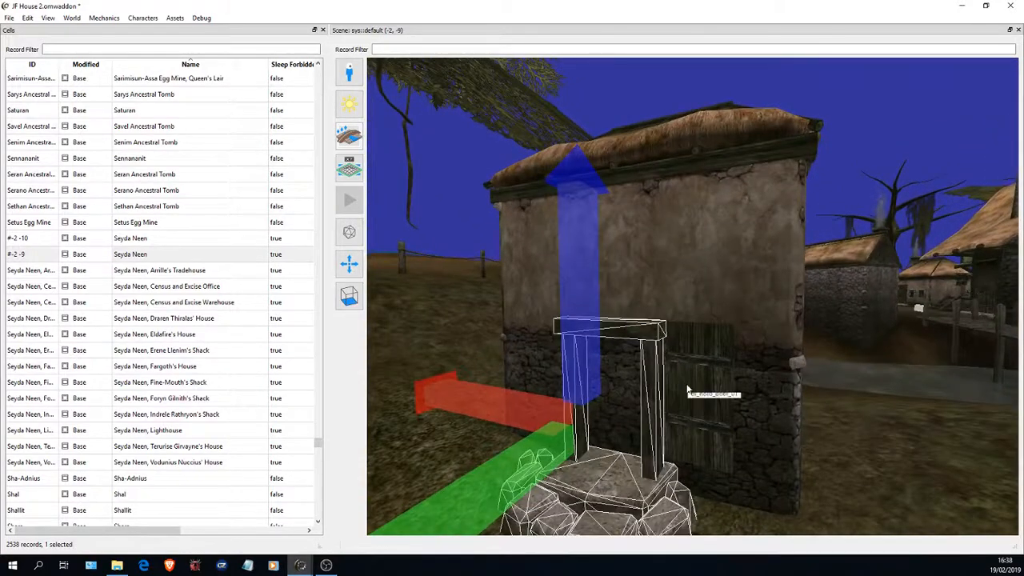
click(687, 389)
key(s)
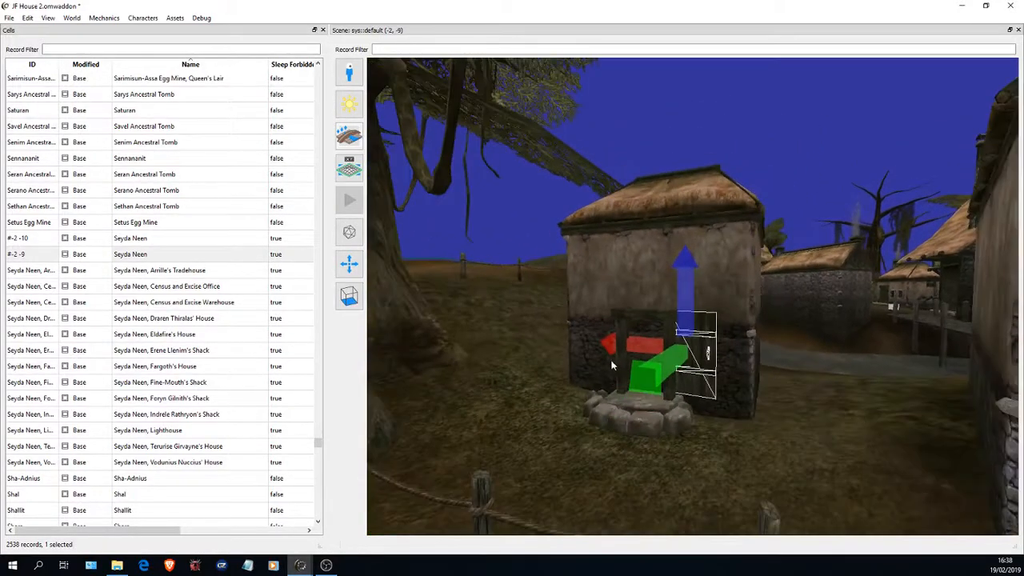
drag(609, 346, 307, 336)
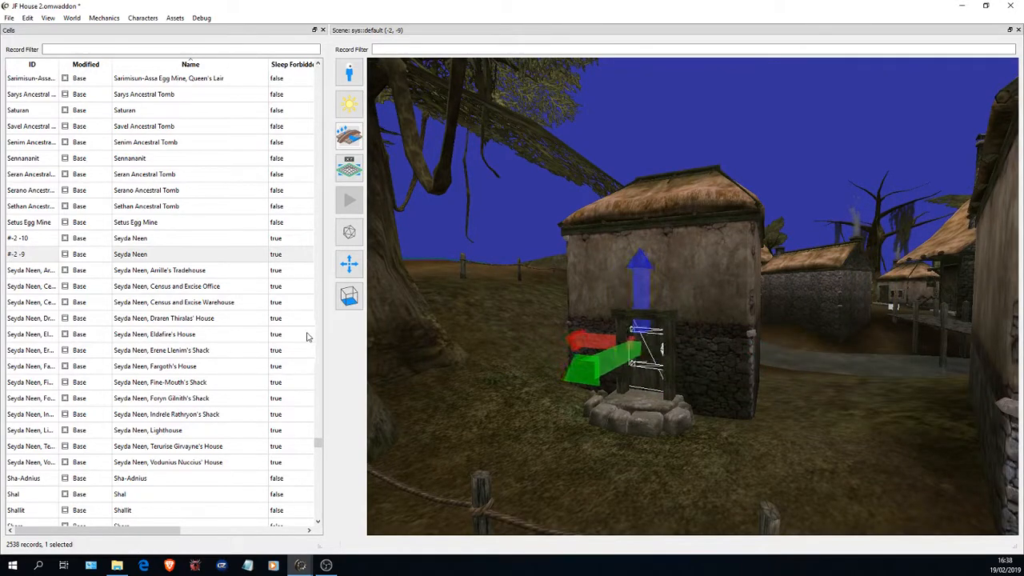
- Try to move the door frame along its green axis toward the house wall
middle_click(509, 227)
key(w)
drag(599, 368, 743, 395)
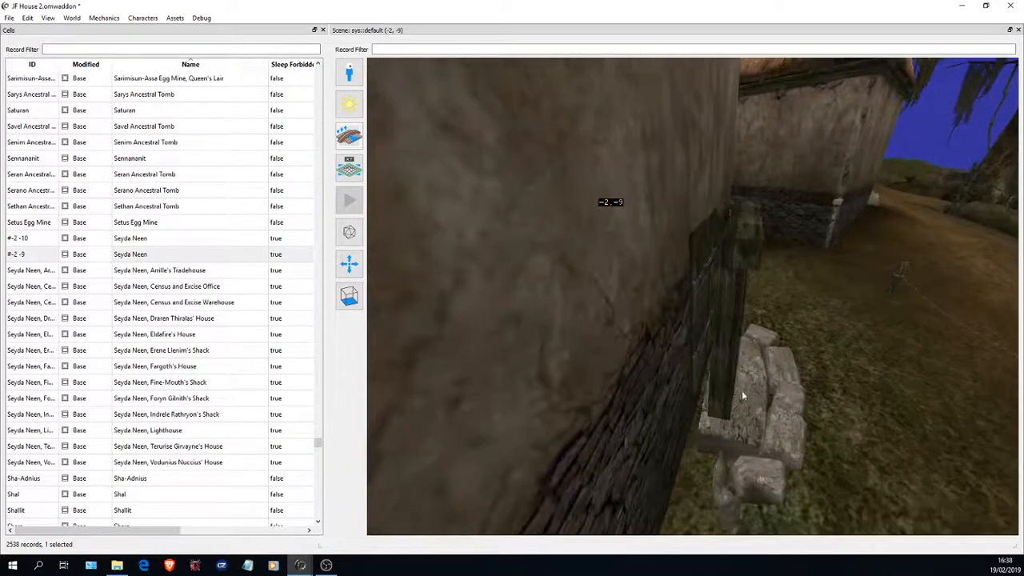
middle_click(756, 384)
scroll(743, 360, down, 2)
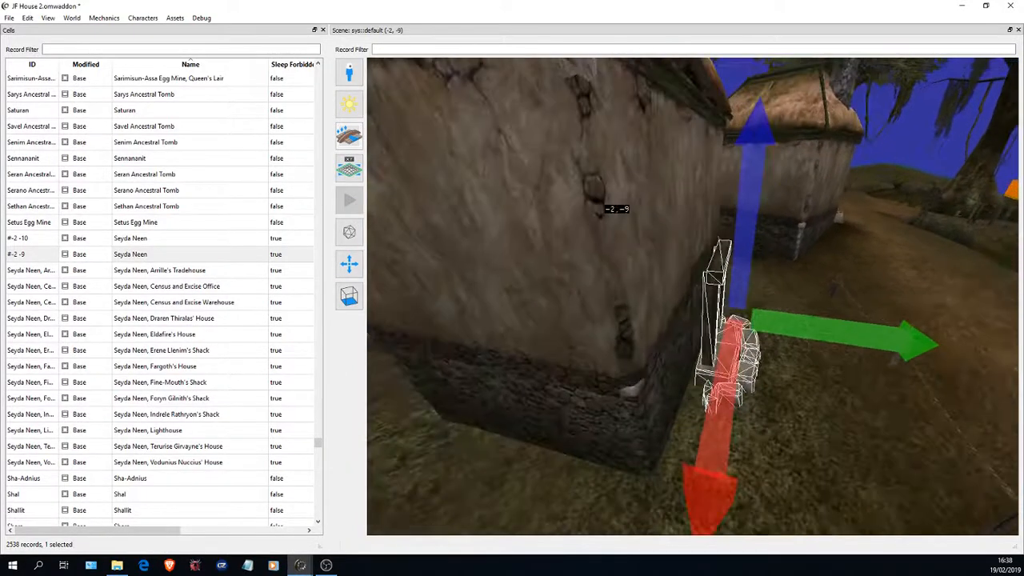
key(Delete)
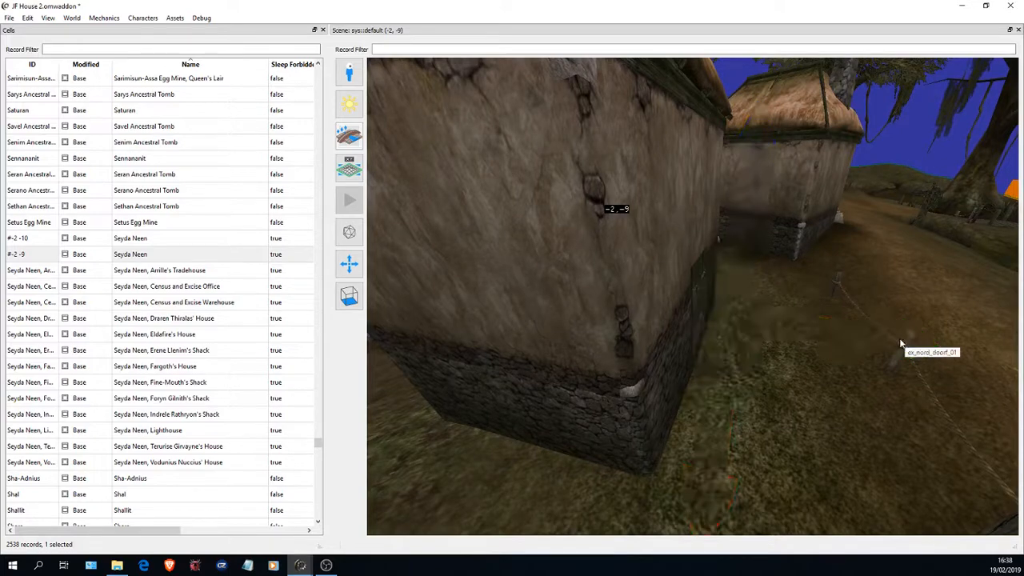
scroll(767, 340, down, 2)
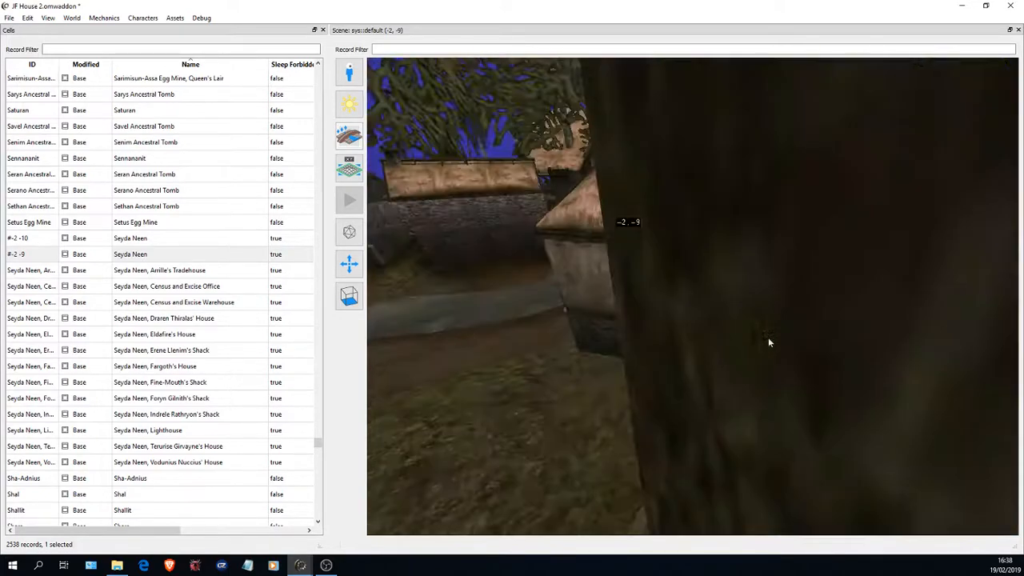
- Undo the last move of the door frame
scroll(766, 342, up, 1)
click(27, 18)
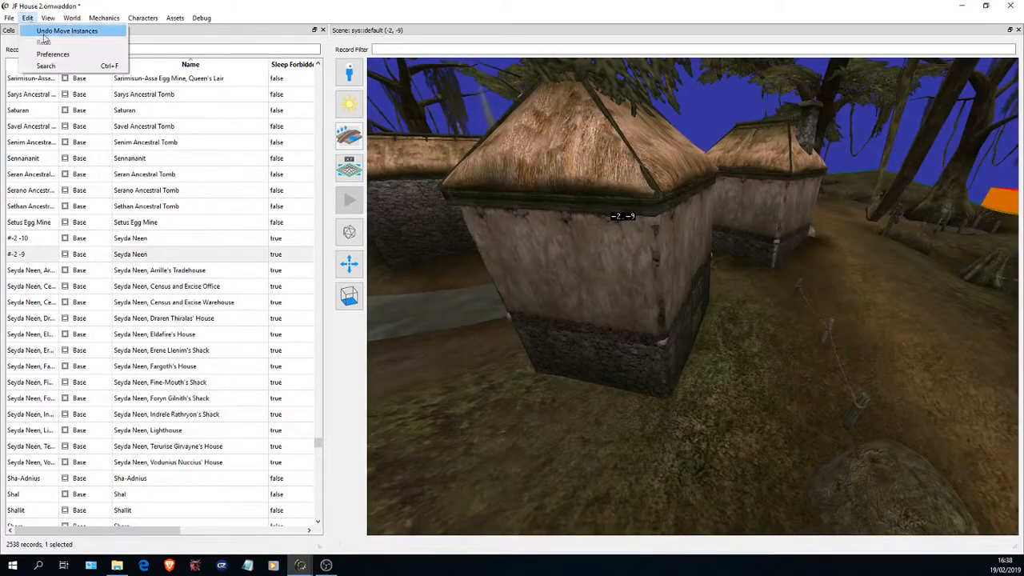
click(61, 32)
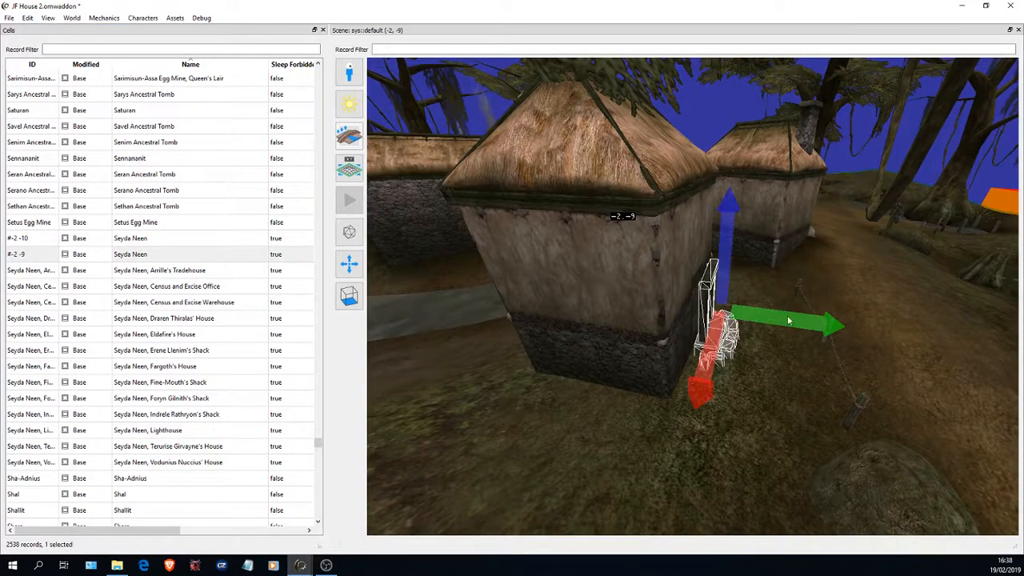
- Push the door frame along its green axis against the house wall so it surrounds the door, and clear the selection
scroll(752, 332, down, 3)
scroll(719, 346, up, 2)
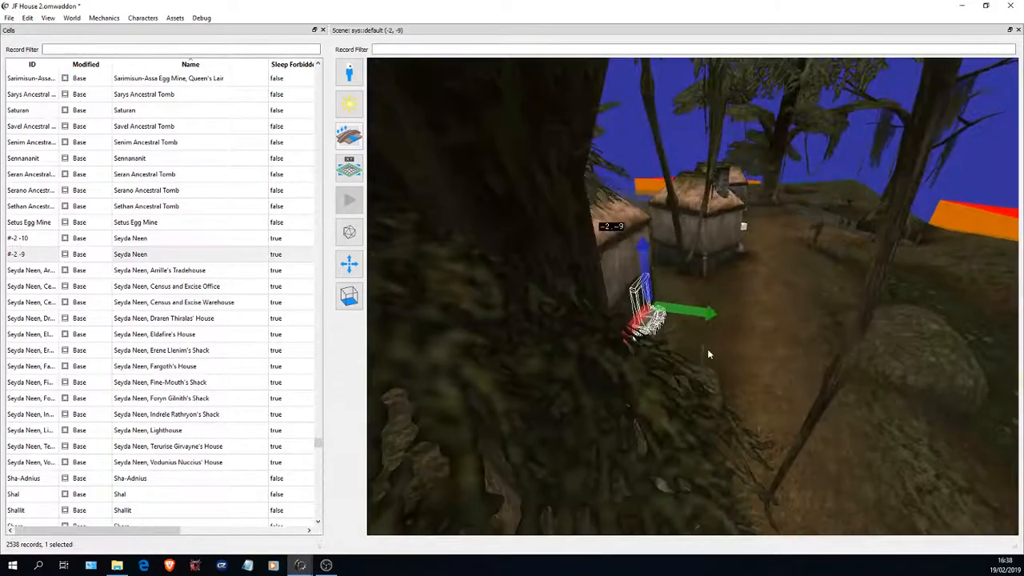
scroll(707, 348, up, 3)
drag(667, 315, 388, 295)
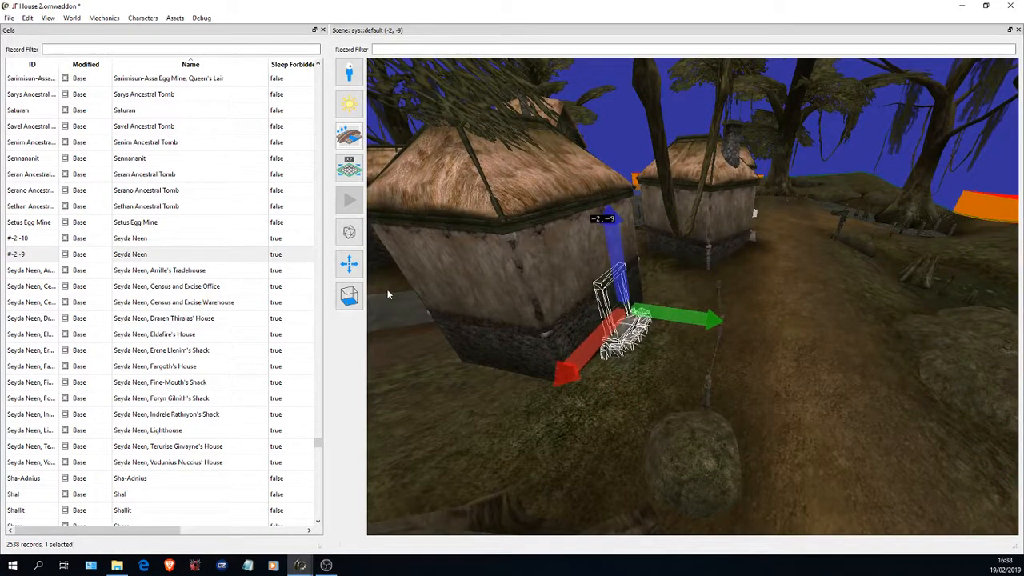
click(822, 302)
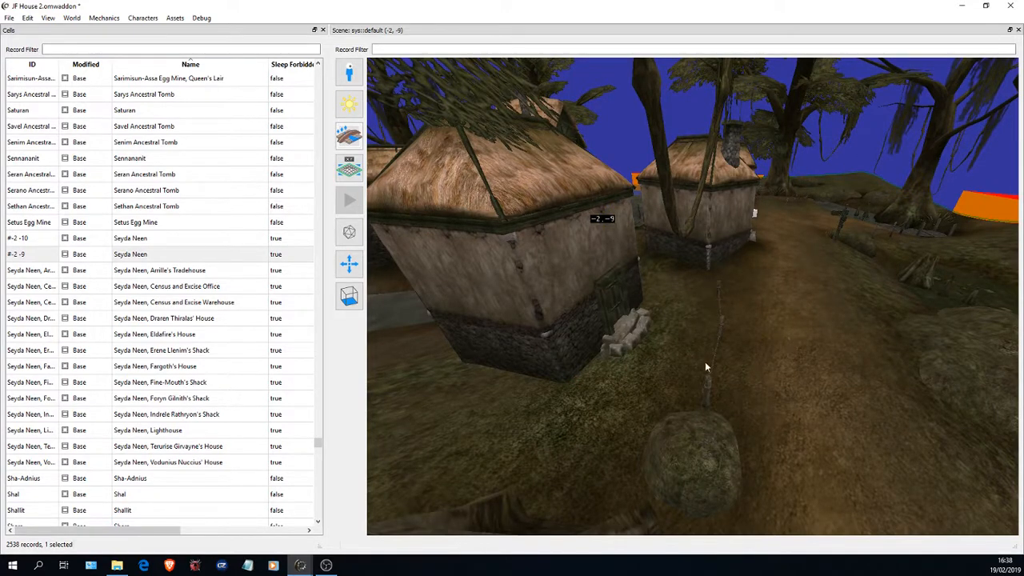
- Examine the house with its fitted door and frame from further away, together with the neighbouring houses
click(707, 383)
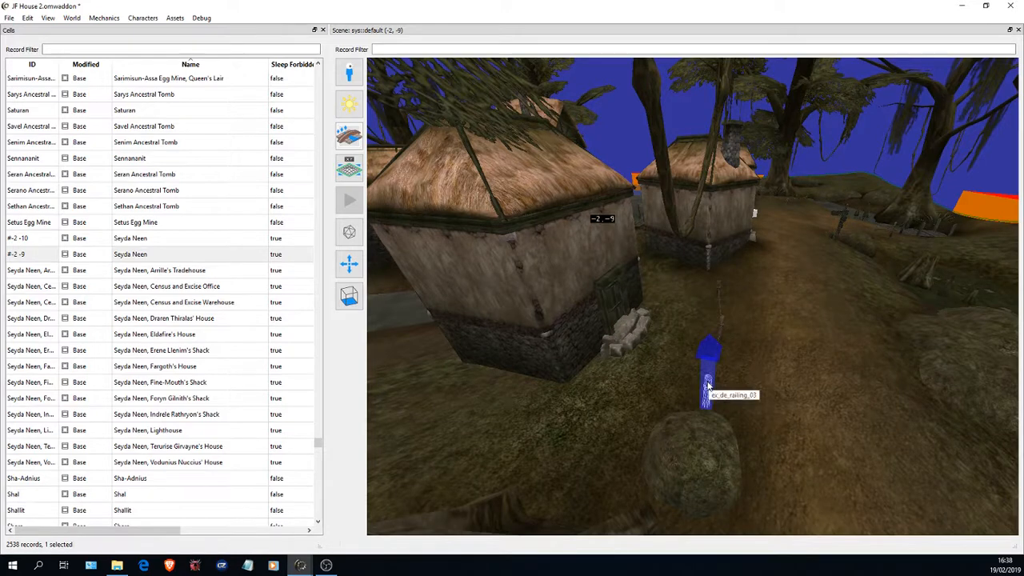
click(925, 269)
click(862, 244)
click(840, 219)
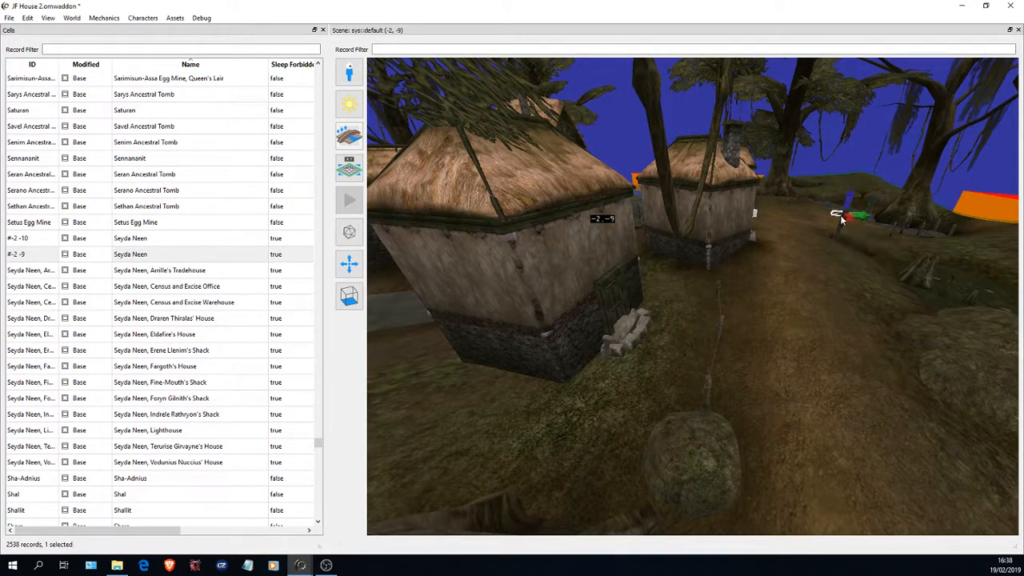
click(720, 244)
click(824, 320)
drag(689, 294, 603, 356)
key(w)
key(s)
drag(699, 447, 623, 336)
key(w)
key(s)
key(w)
key(s)
key(w)
key(s)
key(w)
key(s)
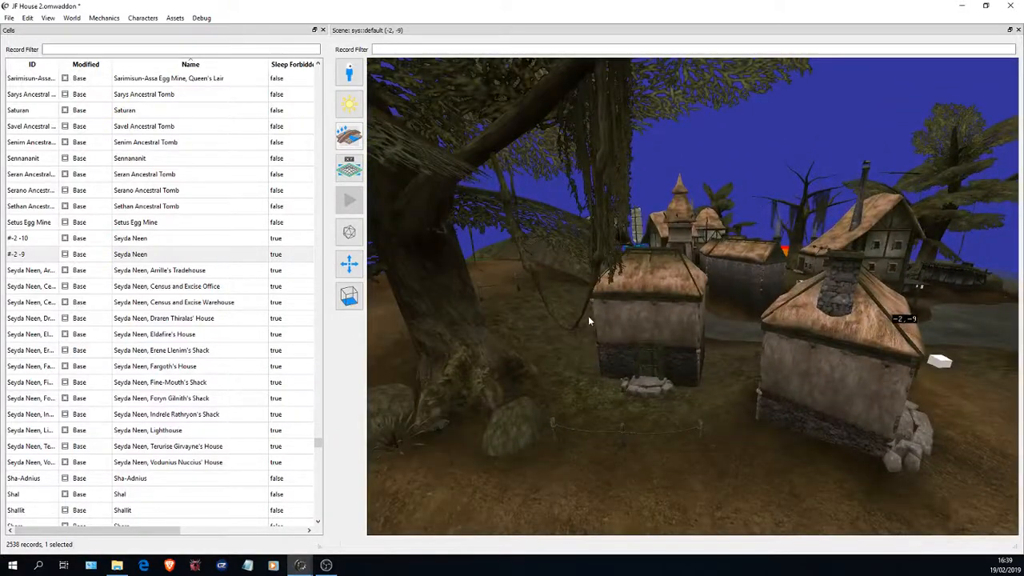
- Look around the village from above and between the houses to compare the new house with the existing ones
scroll(572, 303, down, 1)
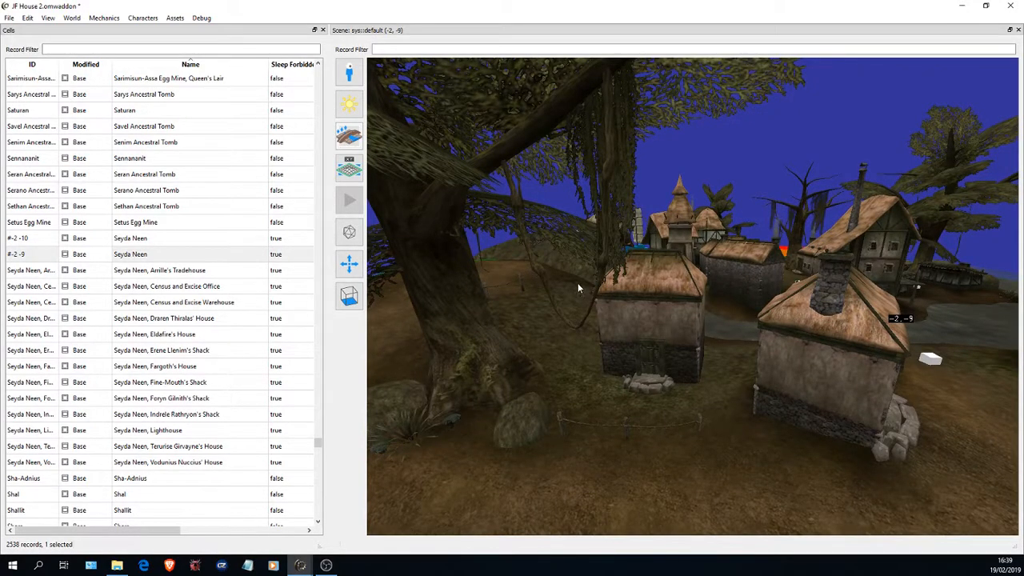
scroll(598, 293, down, 2)
drag(598, 293, 800, 408)
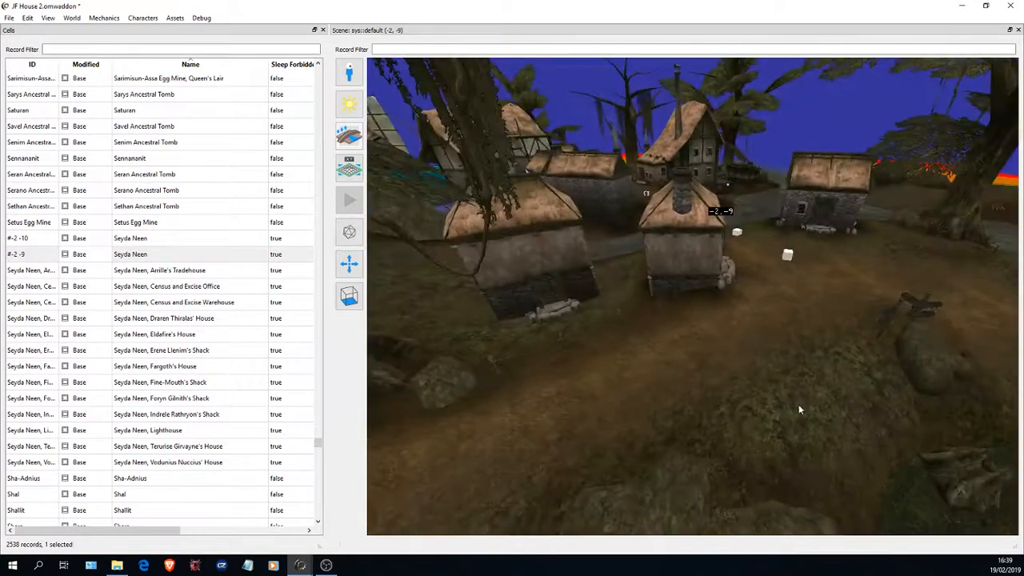
scroll(798, 269, up, 4)
drag(797, 270, 731, 130)
key(d)
key(a)
key(a)
key(w)
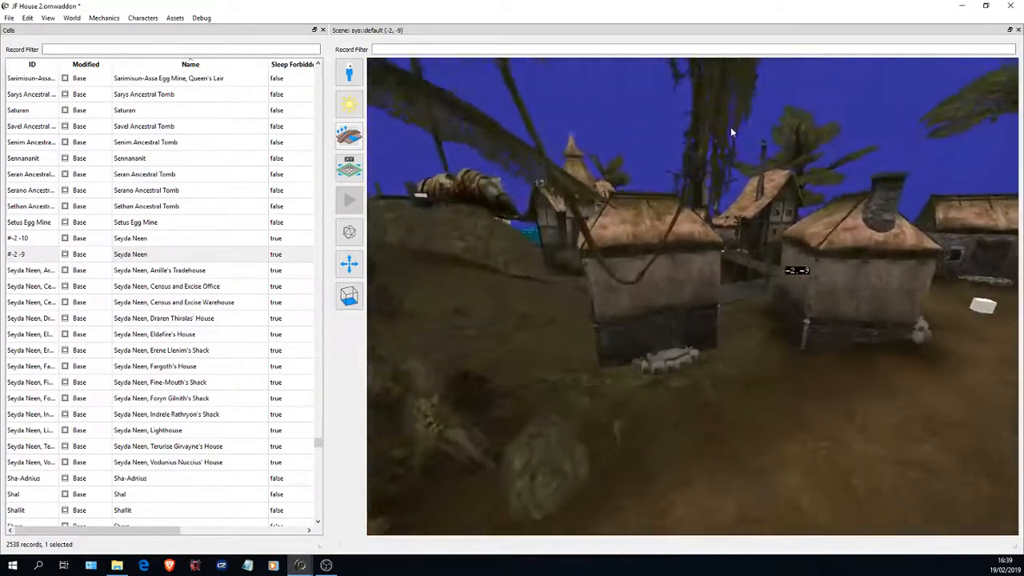
key(a)
drag(668, 276, 583, 273)
key(d)
key(d)
key(a)
key(s)
key(w)
key(s)
drag(656, 285, 709, 329)
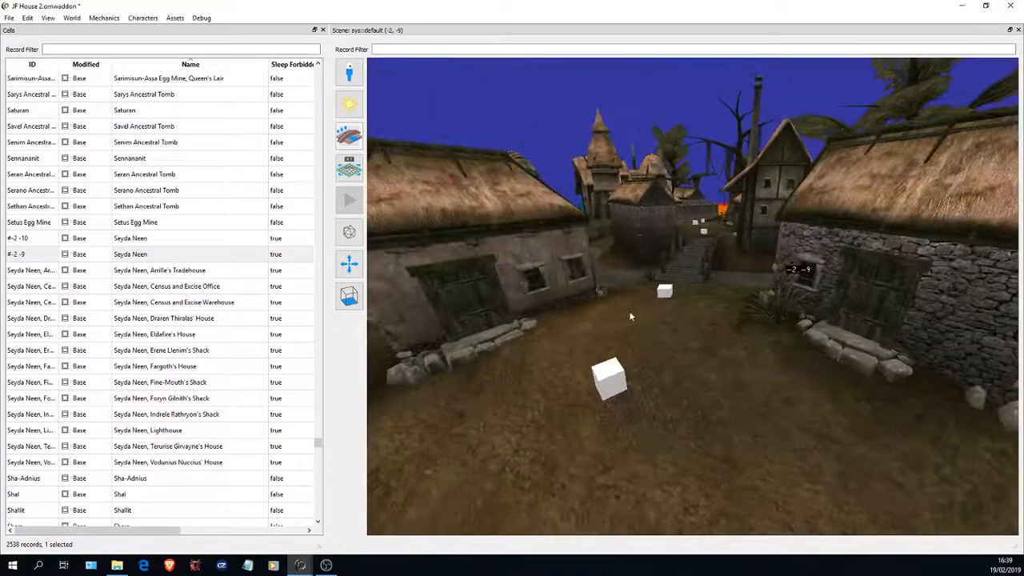
- Compare the doors and stone door frames of the two existing houses facing each other across the path
drag(630, 313, 500, 302)
key(w)
key(s)
drag(723, 336, 782, 349)
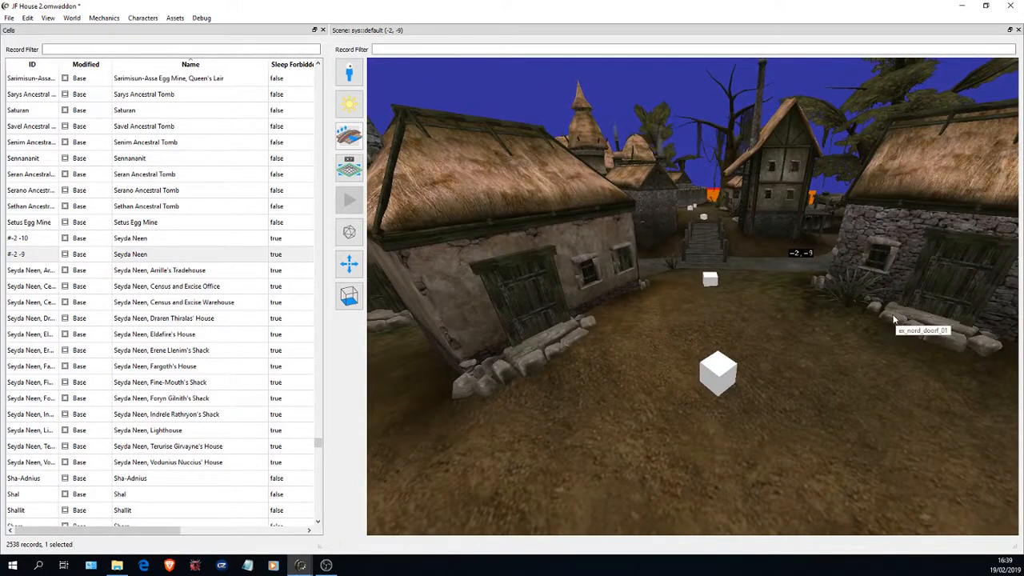
drag(732, 325, 616, 312)
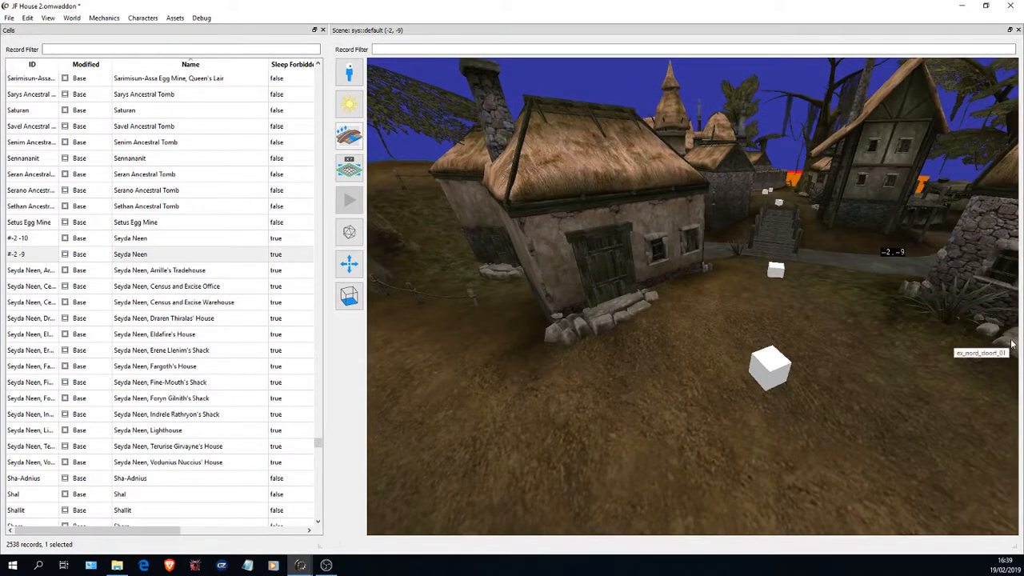
drag(641, 338, 765, 356)
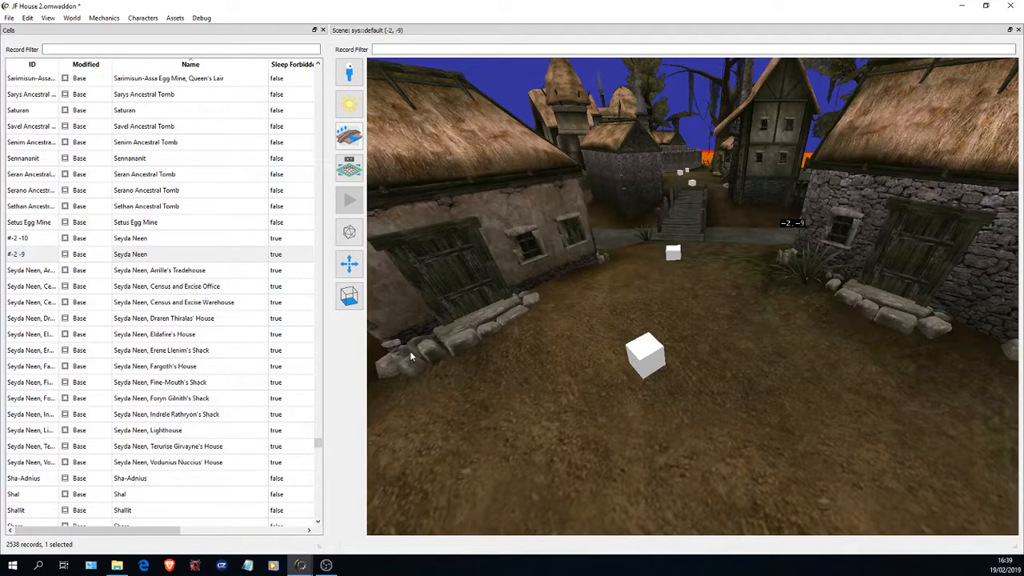
- Return to the front of the new house and save the JF House 2 addon
key(a)
drag(533, 351, 477, 291)
key(w)
key(s)
key(a)
key(w)
key(s)
key(d)
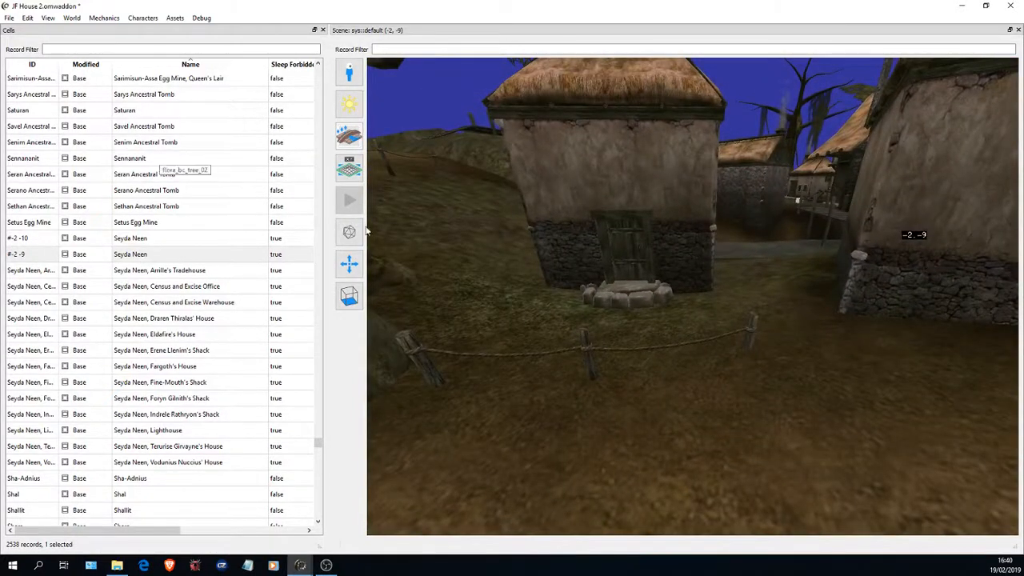
click(9, 18)
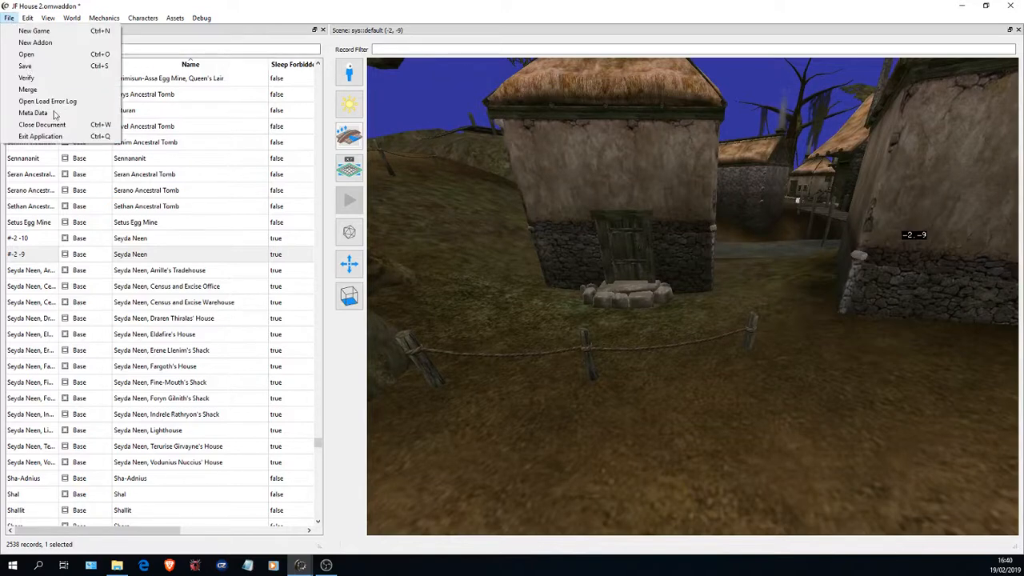
click(48, 70)
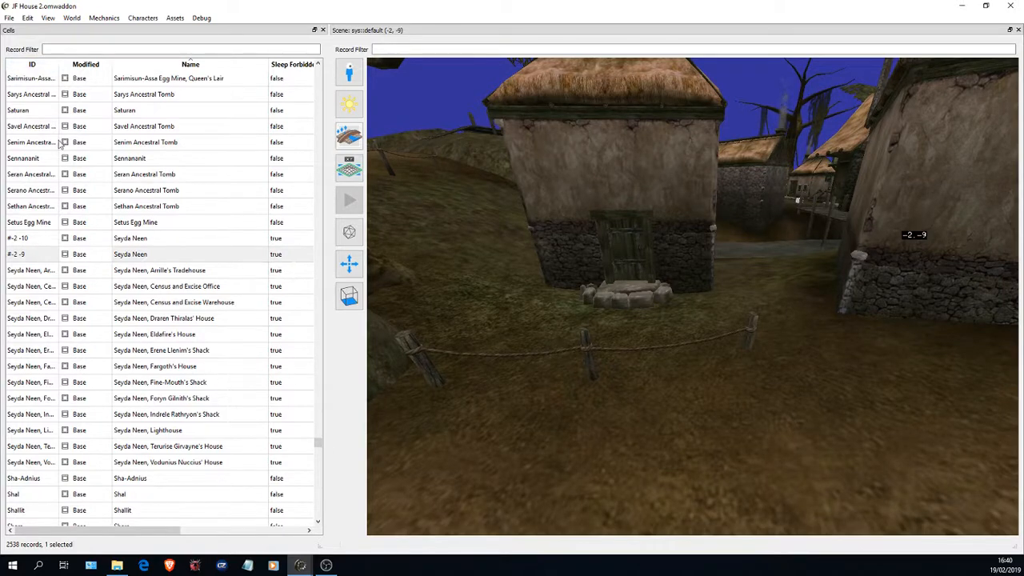
- Look through the cell list by modification state and return to the Seyda Neen cell #-2 -9
click(92, 66)
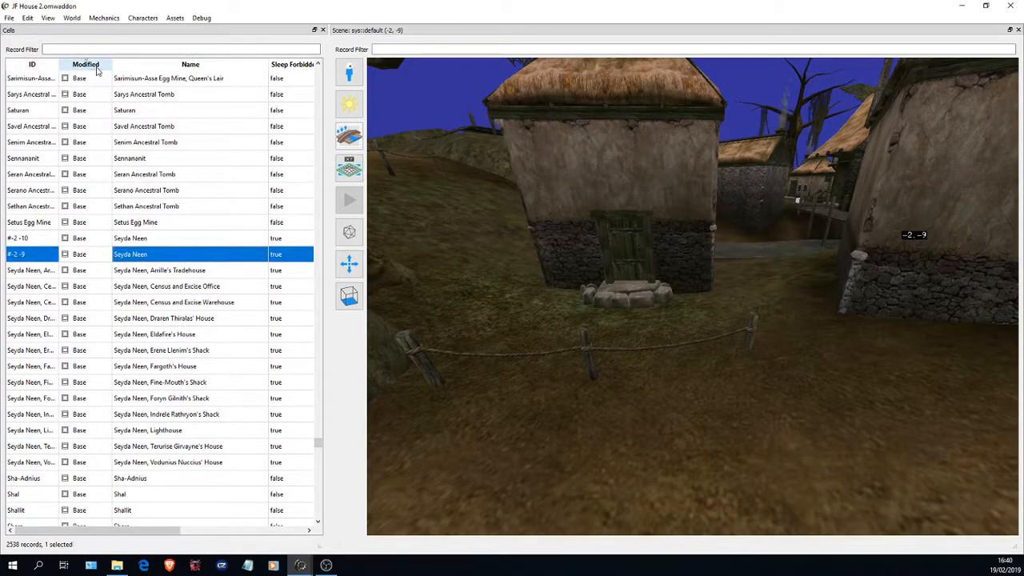
click(317, 449)
click(317, 454)
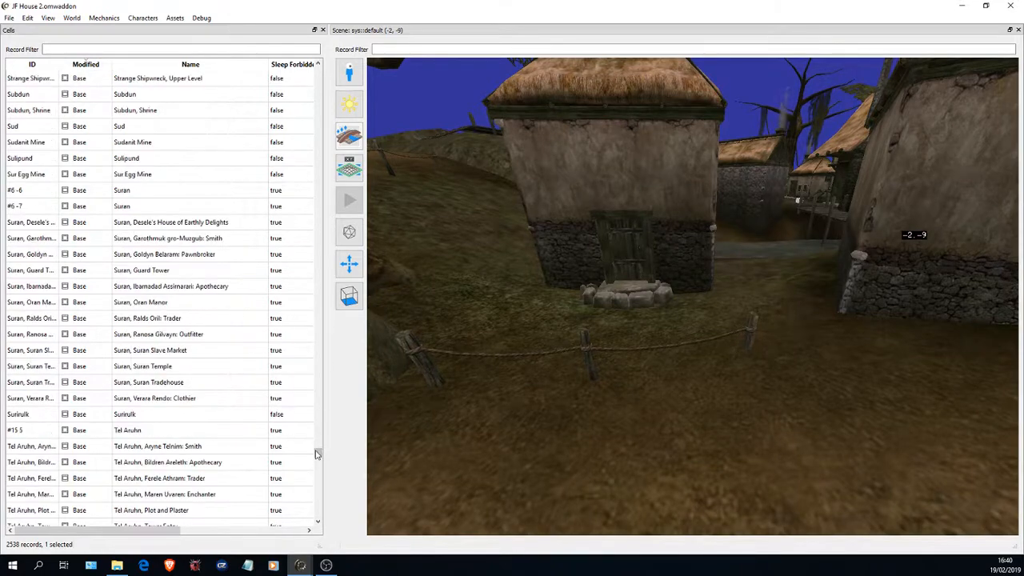
drag(317, 454, 318, 73)
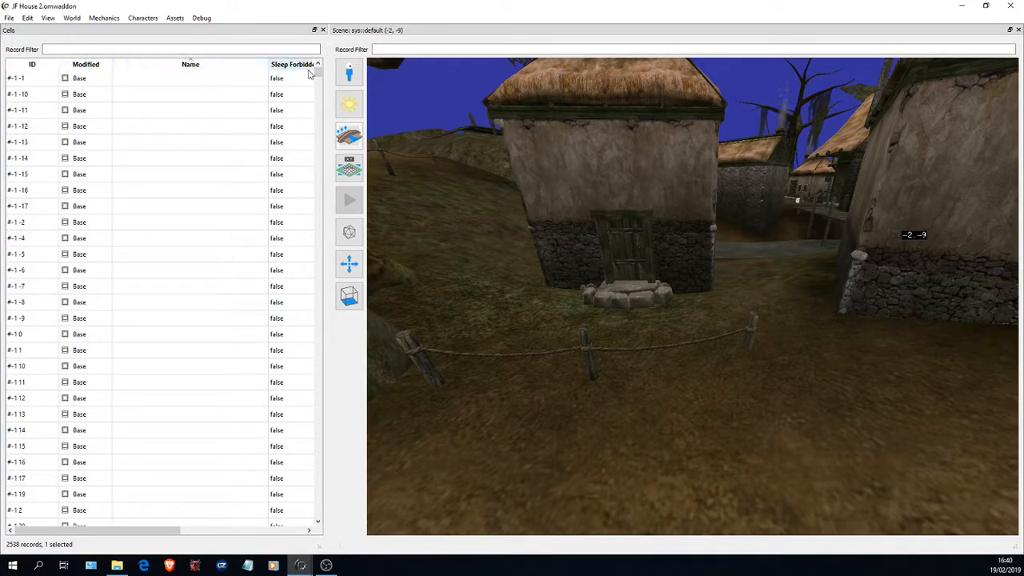
drag(318, 74, 339, 440)
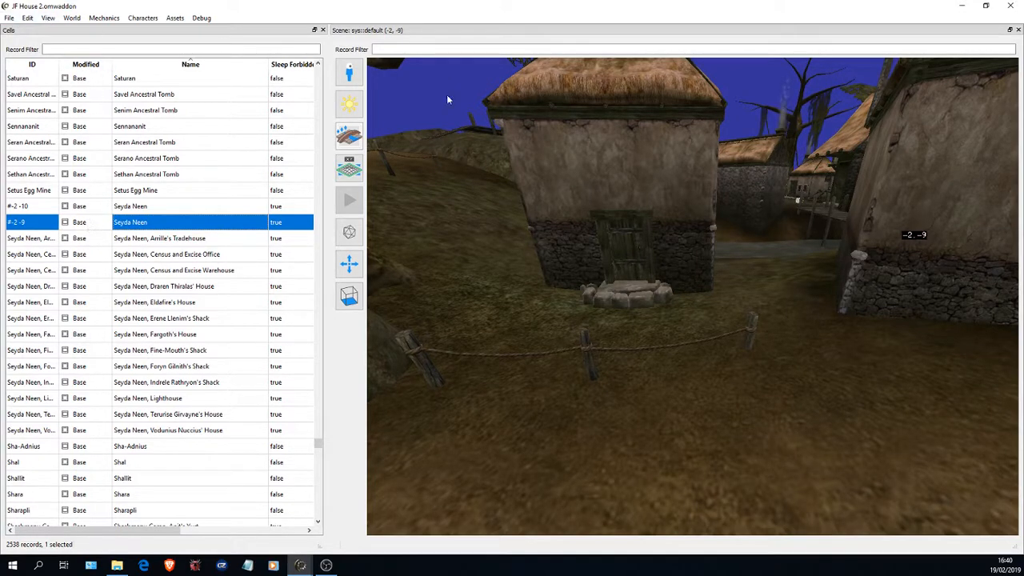
- Examine the front of the new house with its door from several distances
drag(524, 212, 694, 357)
key(s)
key(s)
key(w)
key(s)
key(w)
key(s)
key(w)
key(s)
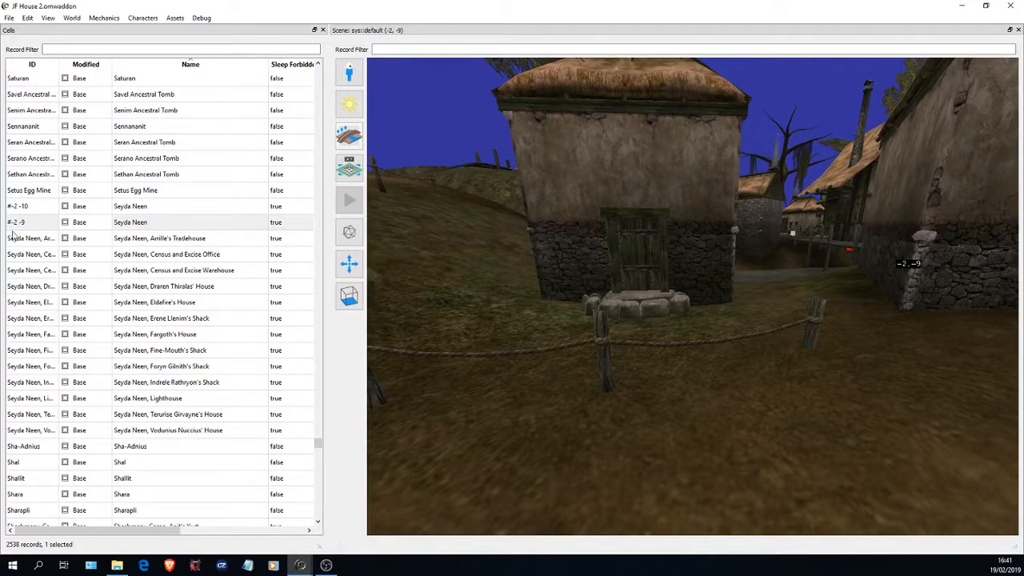
- Add a new interior cell with the ID "Seya Neen JF Test 2"
right_click(44, 228)
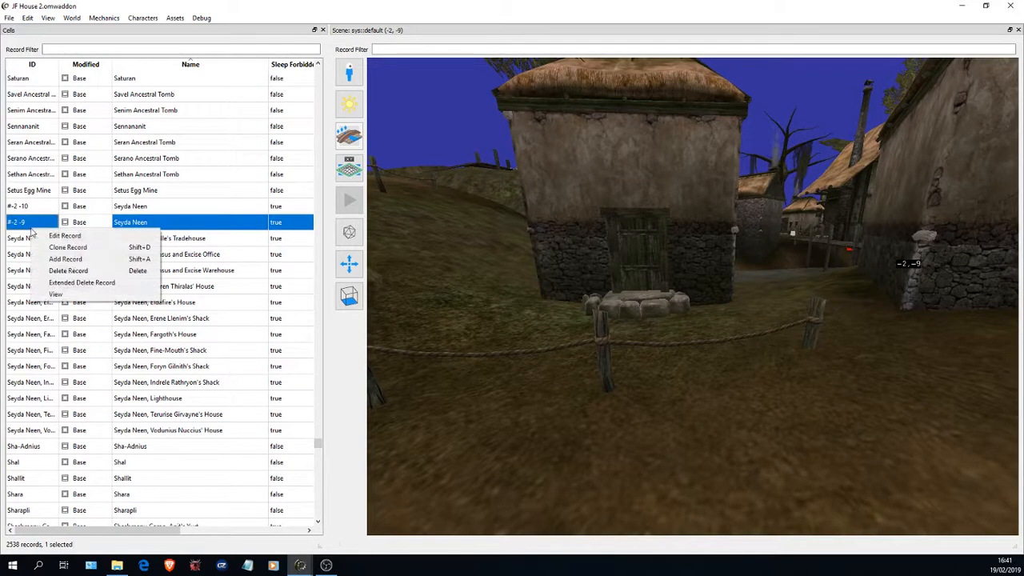
click(99, 260)
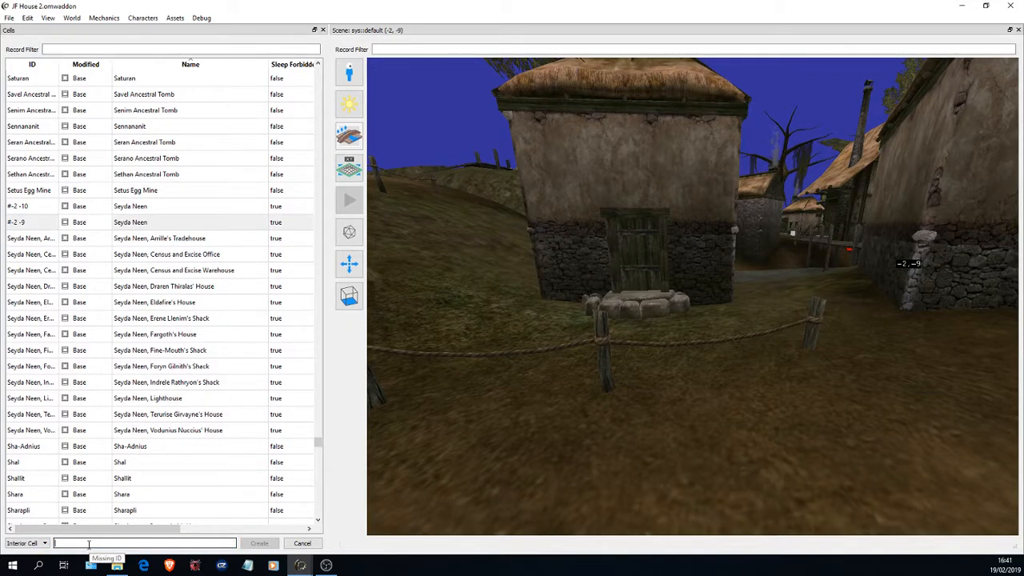
text(S)
key(BackSpace)
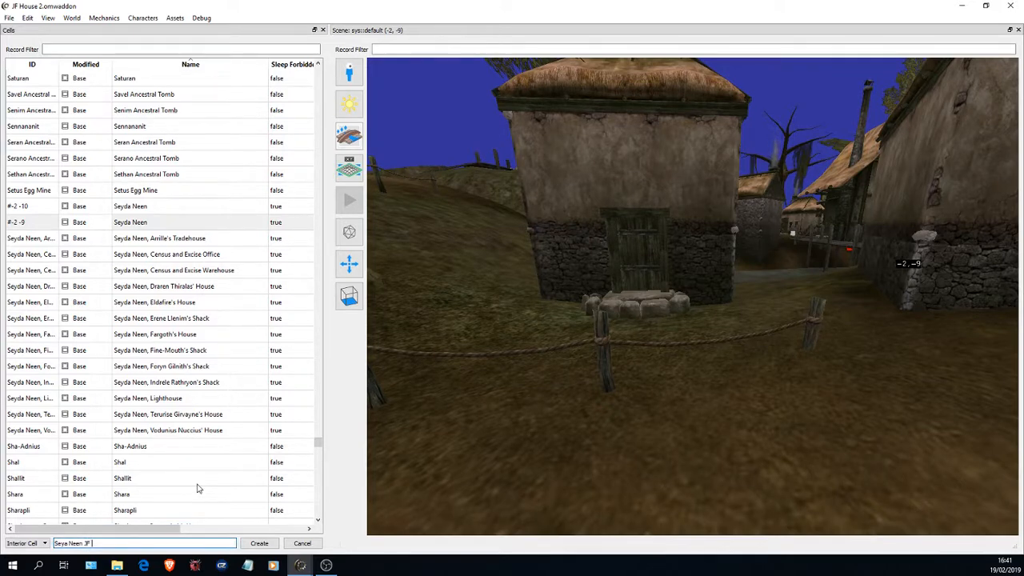
click(259, 543)
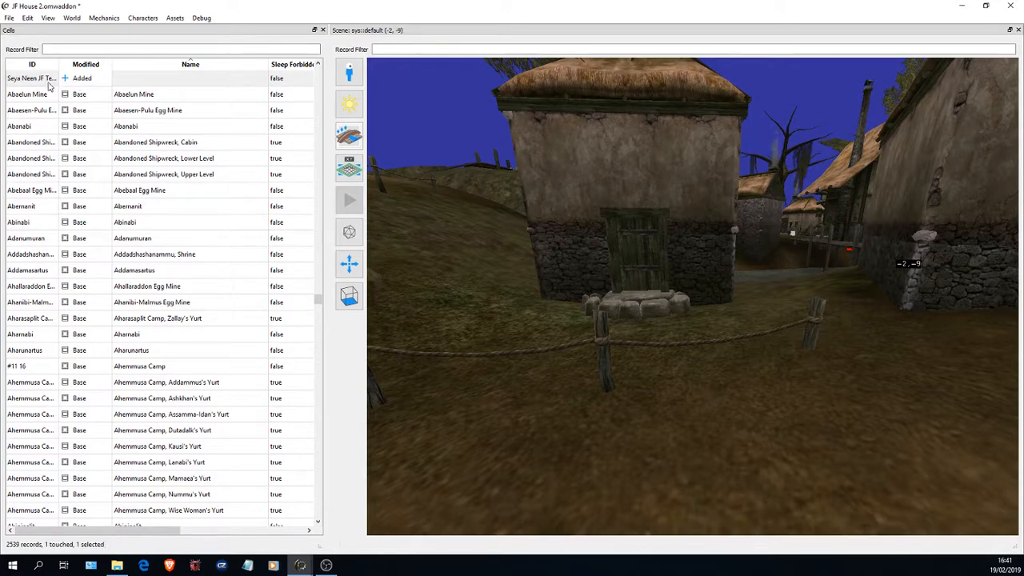
- Open the new cell's record, set its name to "Seya Neen JF Test 2" and save the addon
right_click(139, 77)
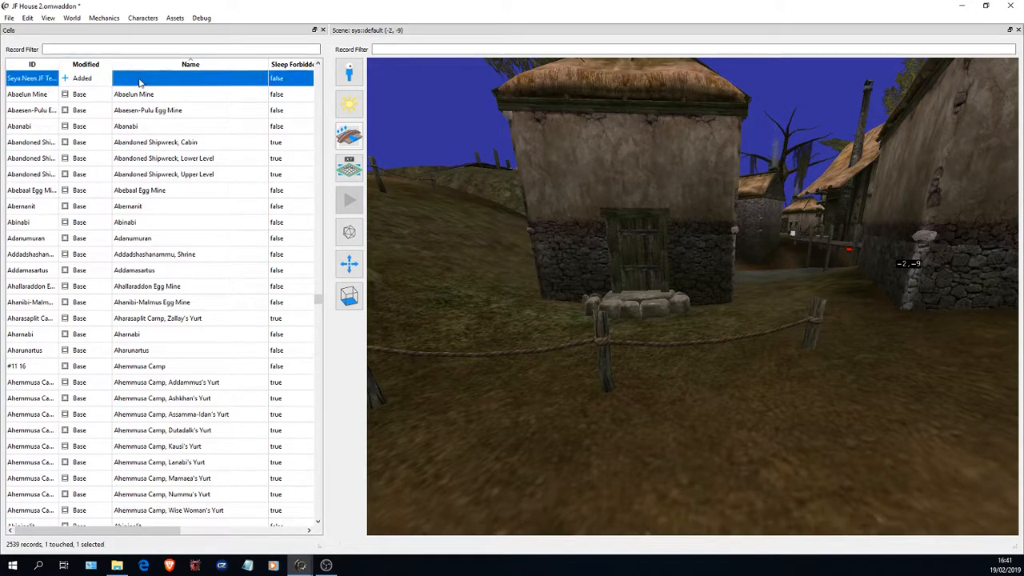
click(185, 86)
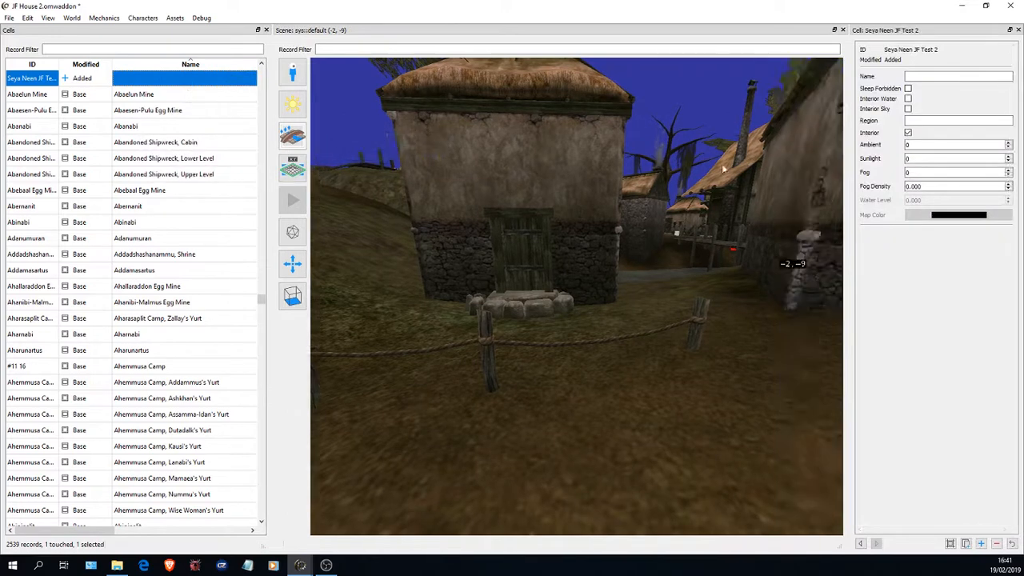
click(923, 74)
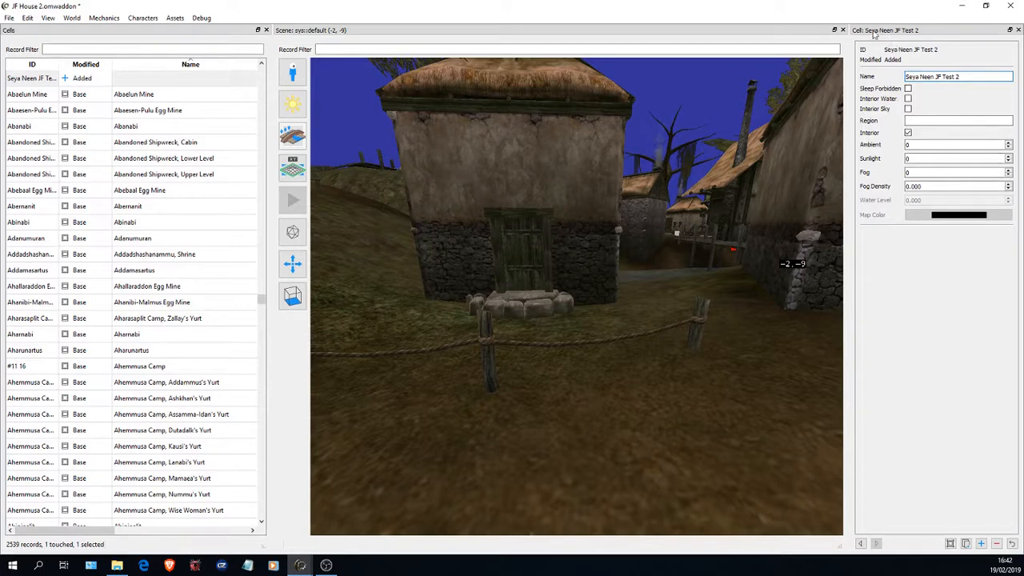
click(31, 101)
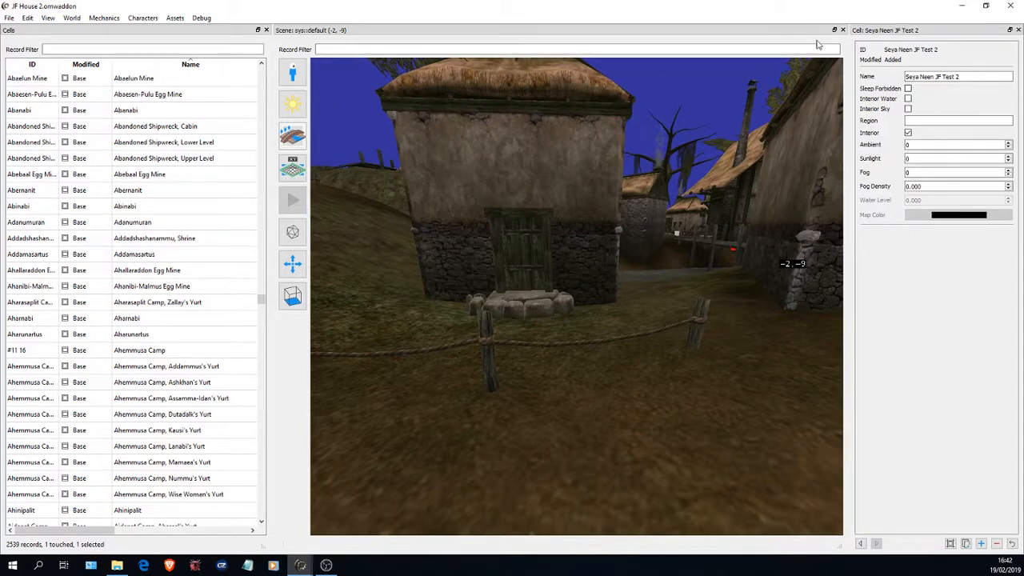
- Close the Seyda Neen exterior scene and sort the cell list by modification state to reach the added cell
click(842, 30)
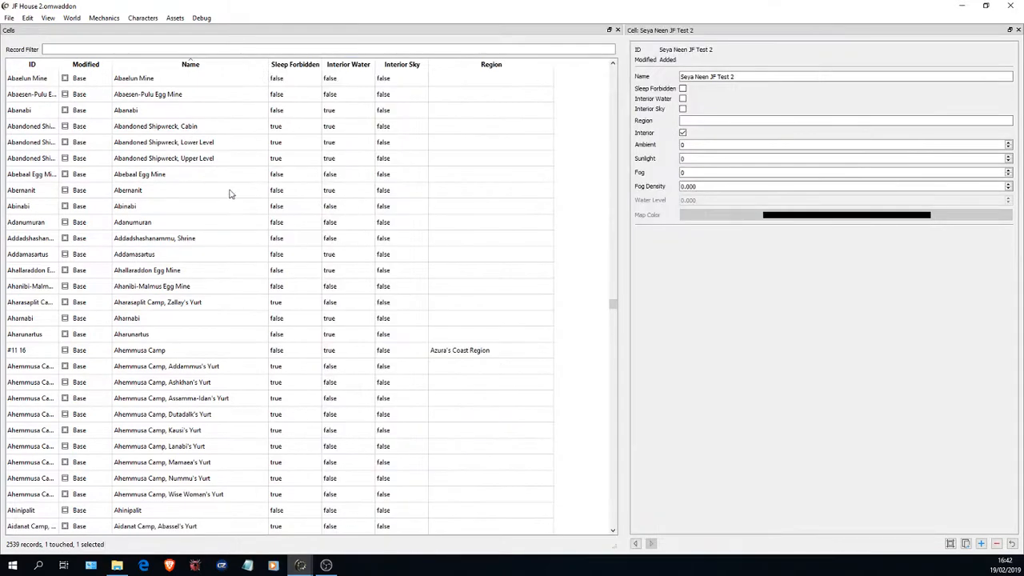
click(96, 67)
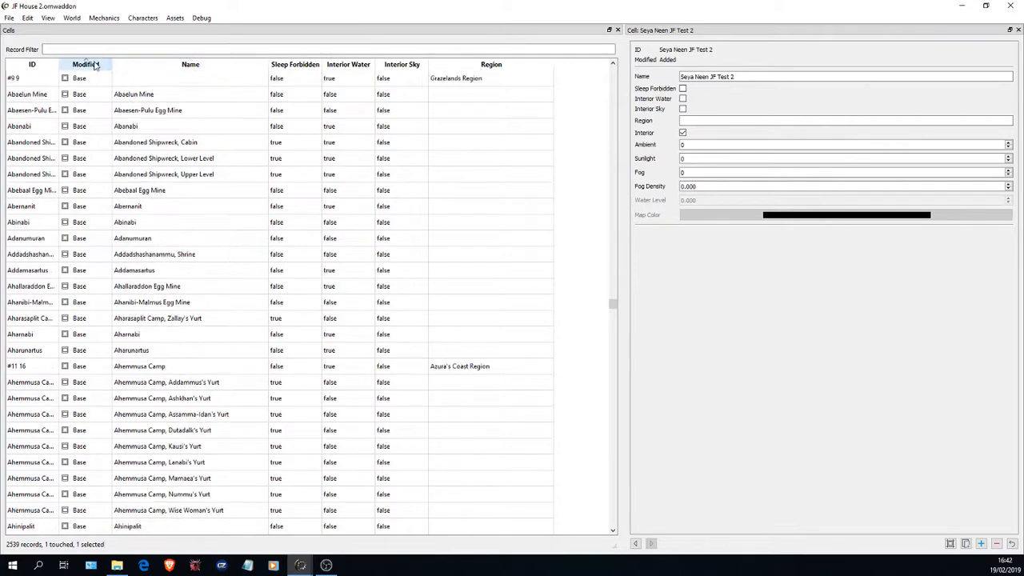
click(98, 70)
click(98, 71)
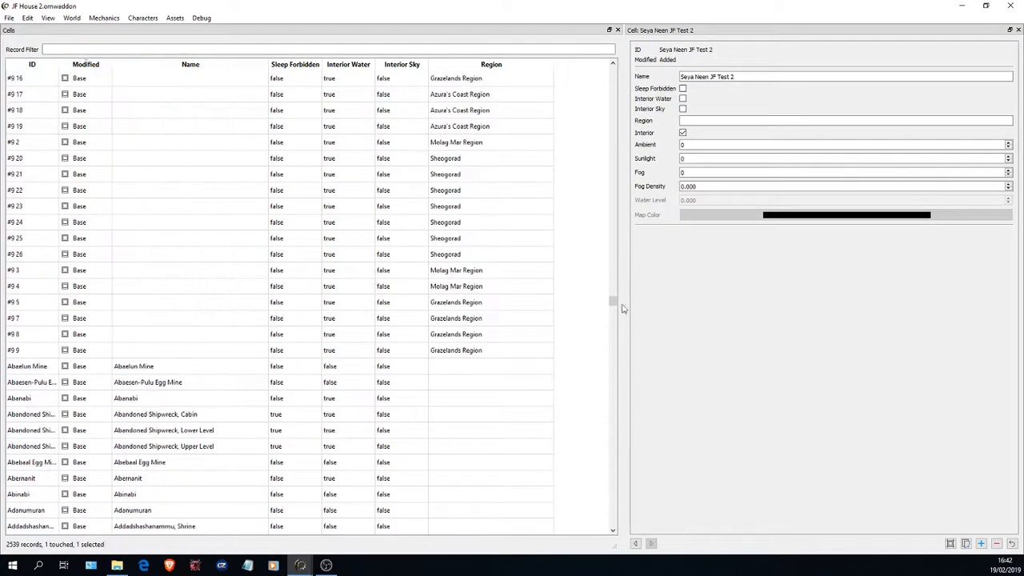
drag(612, 304, 609, 77)
click(96, 69)
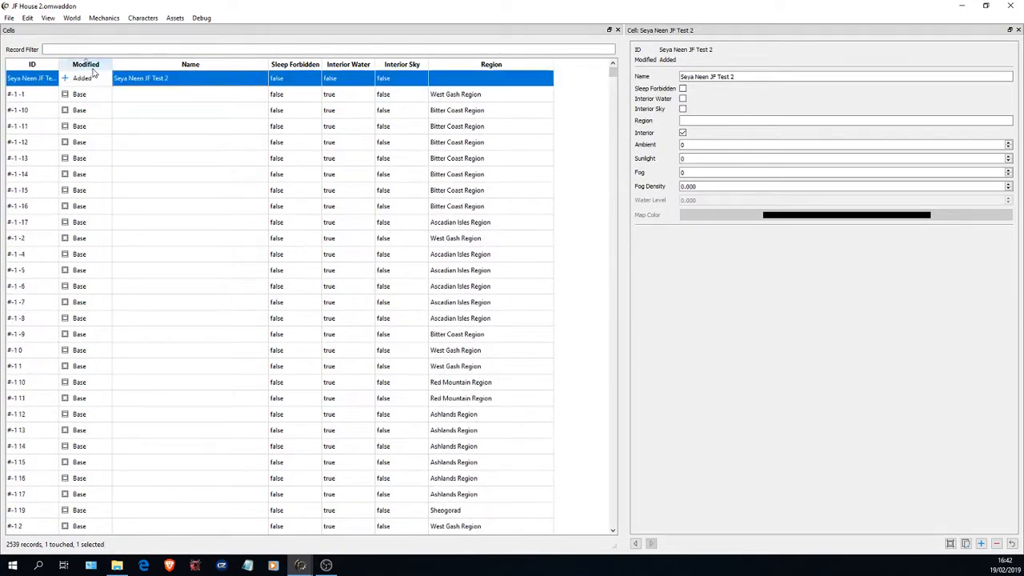
- Close the cell's record and open Seya Neen JF Test 2 in an enlarged scene view
right_click(211, 83)
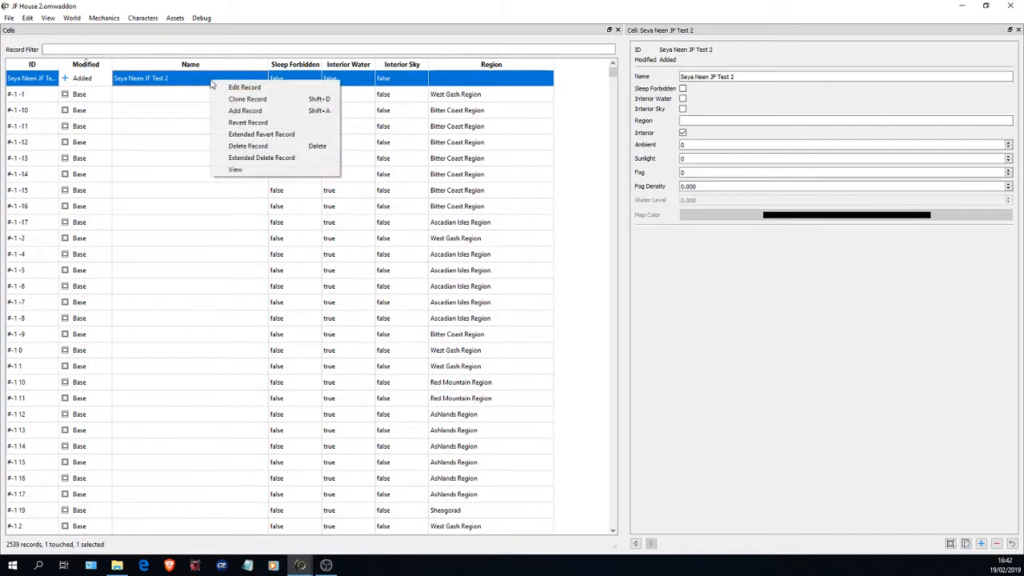
click(1018, 30)
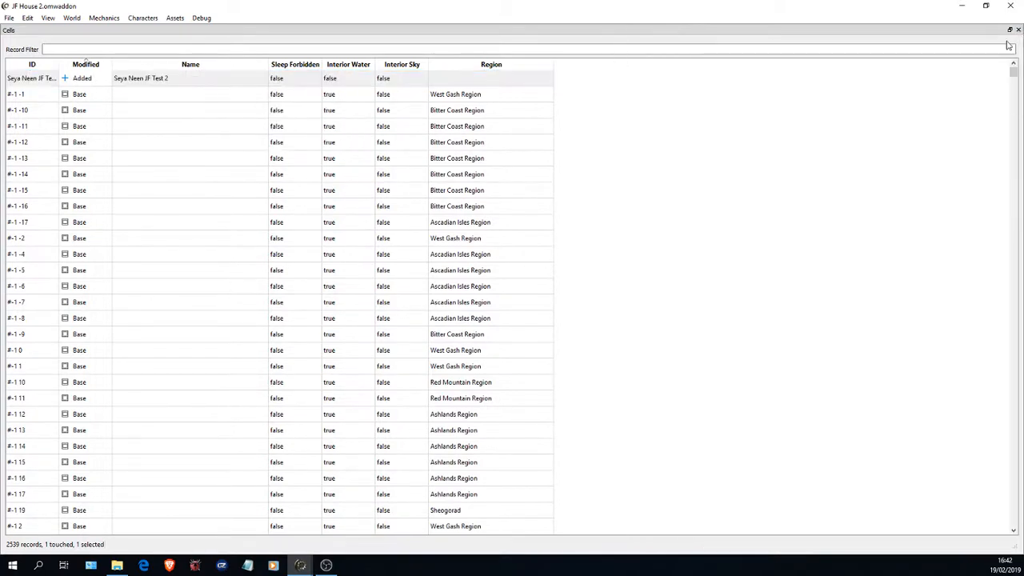
right_click(163, 77)
click(219, 165)
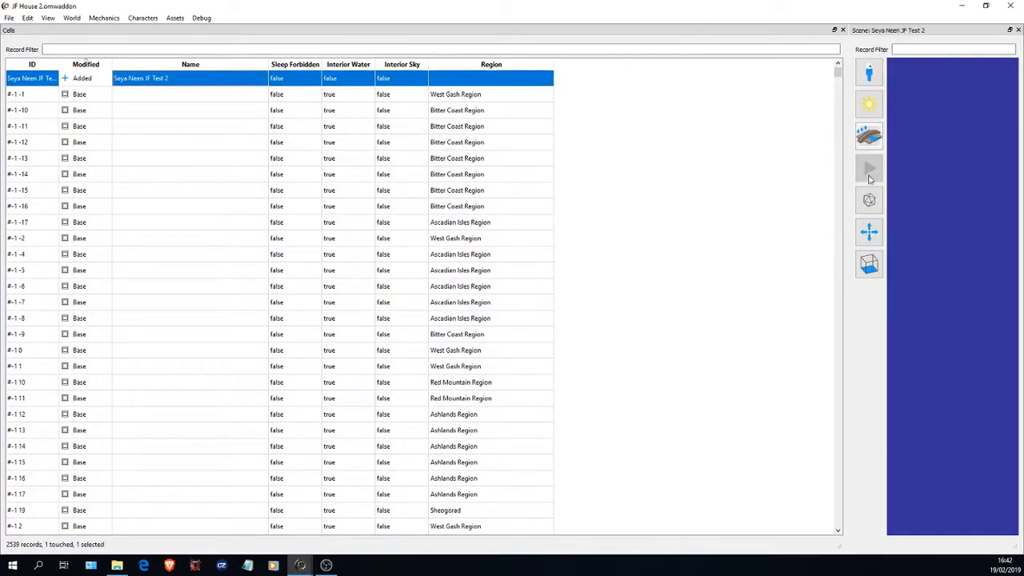
drag(848, 173, 269, 178)
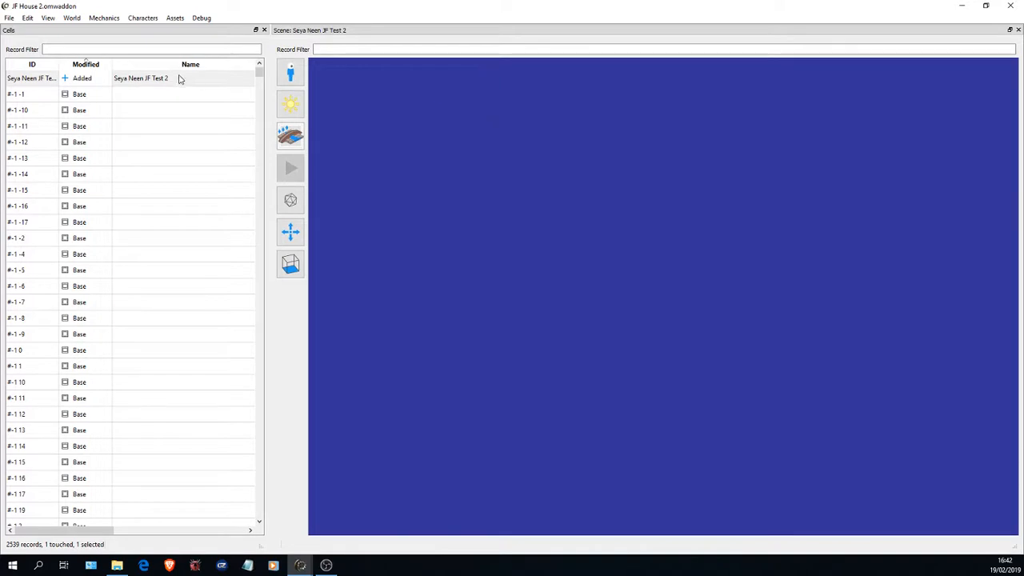
- Open the Objects table and widen its ID column to show the full object IDs
click(73, 19)
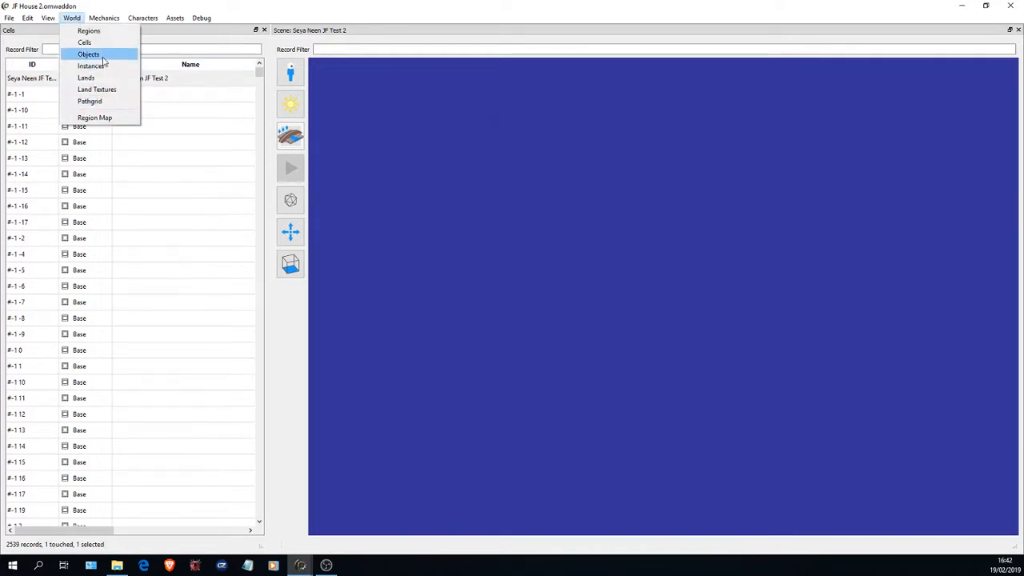
click(88, 54)
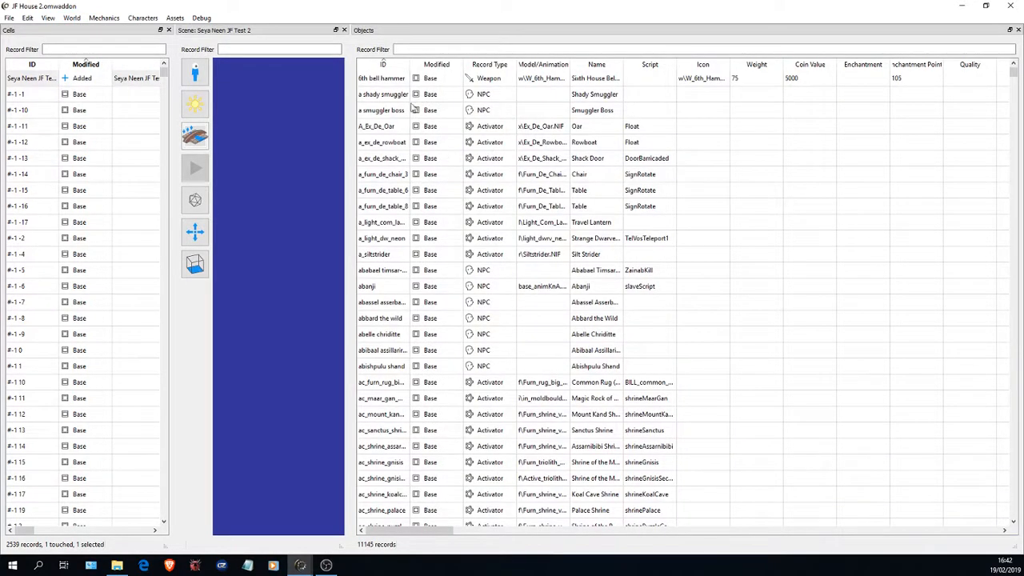
drag(409, 64, 513, 64)
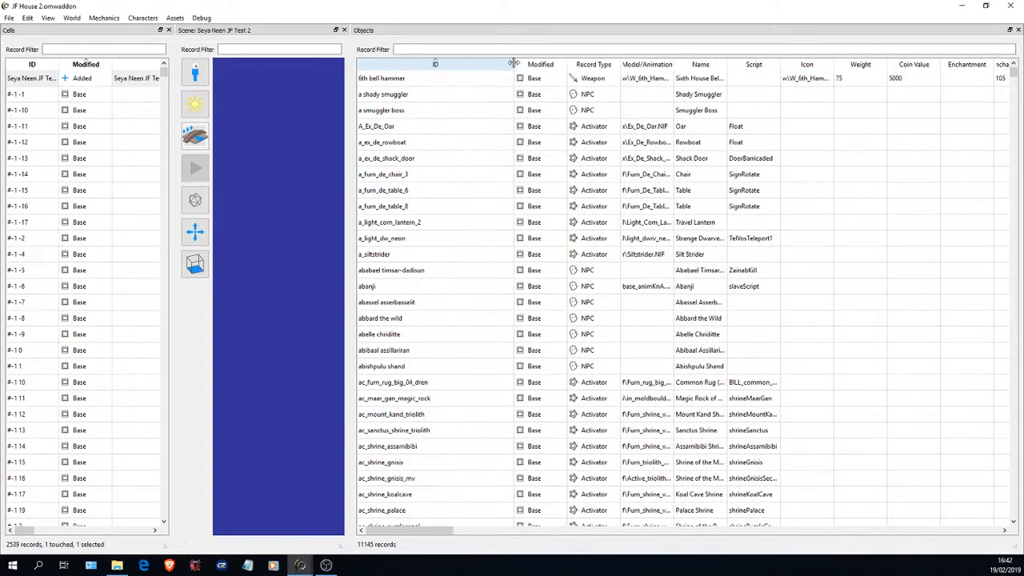
- Find the interior object in_nord_house_01 and place it in the empty Seya Neen JF Test 2 scene
drag(1013, 74, 991, 218)
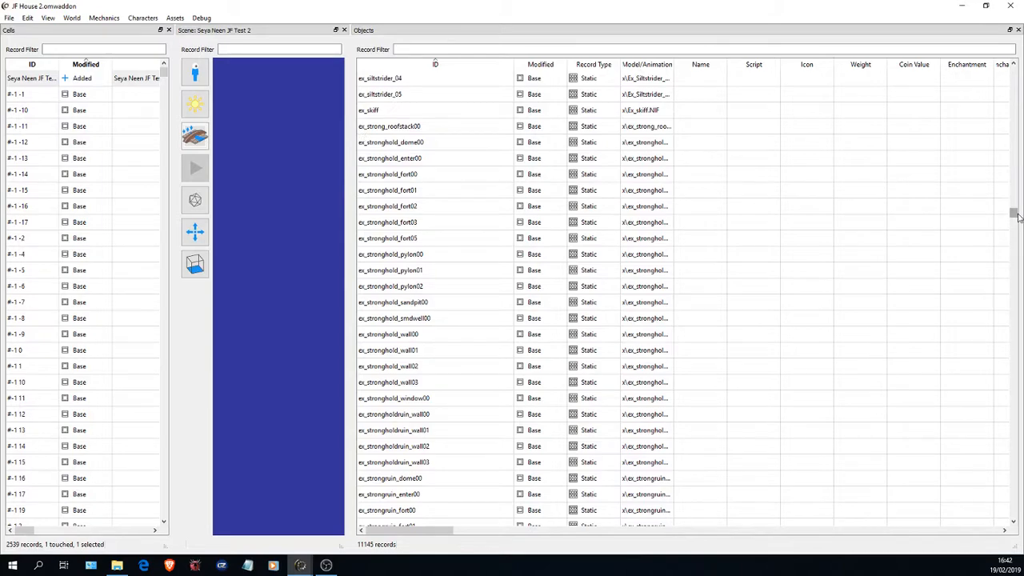
drag(1013, 213, 1012, 292)
scroll(428, 272, down, 20)
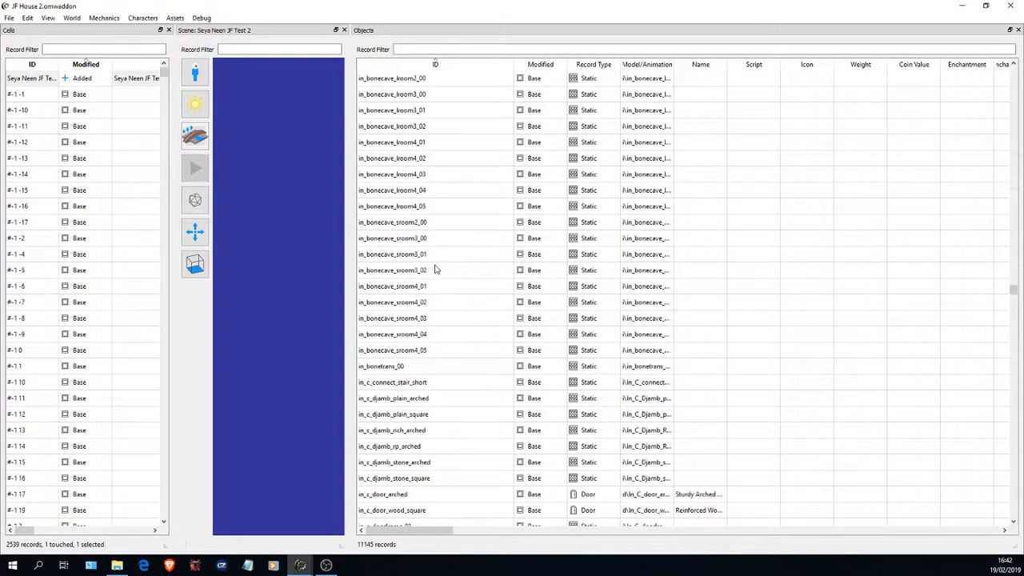
scroll(483, 258, down, 20)
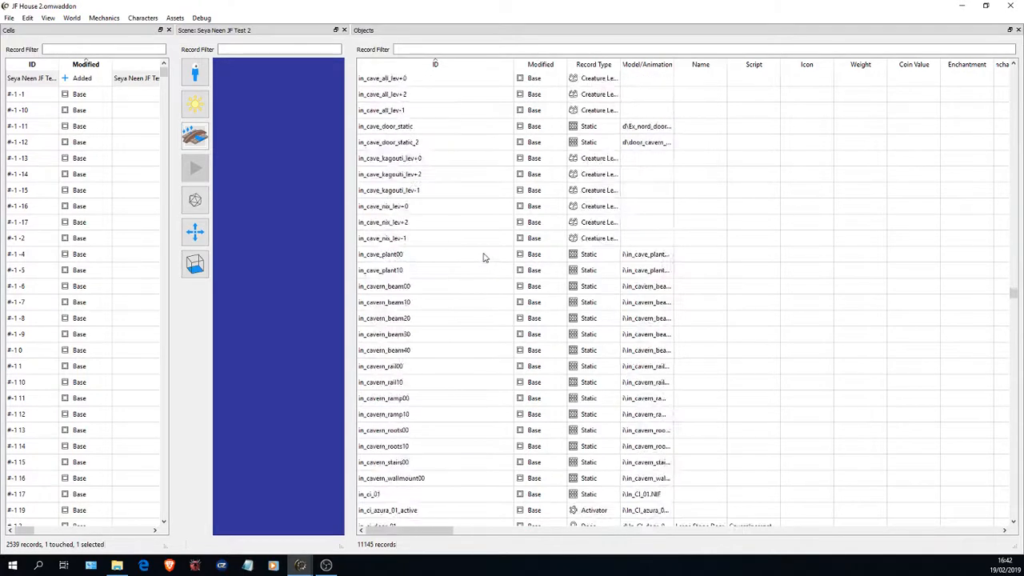
scroll(483, 256, down, 20)
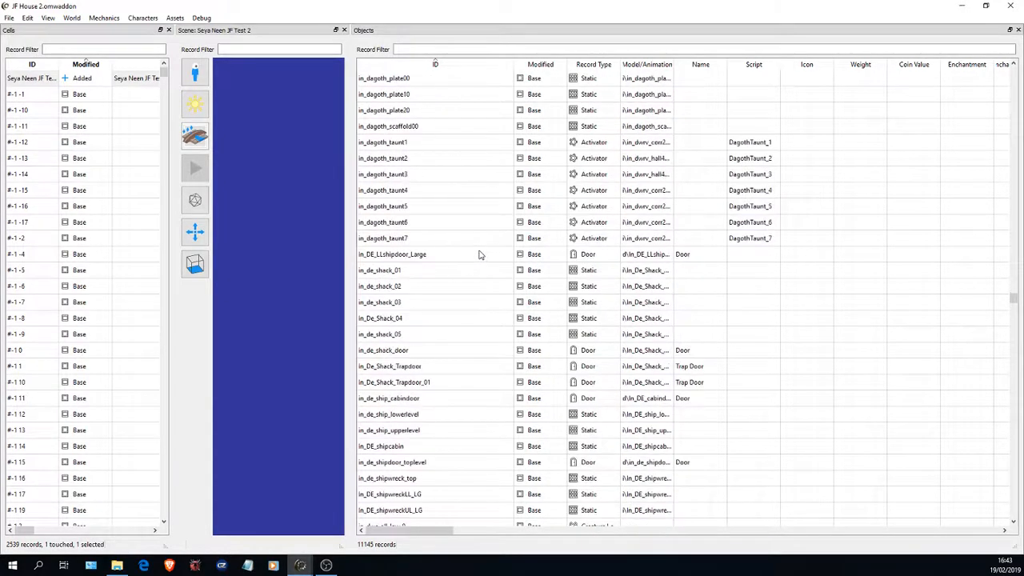
drag(1014, 297, 1014, 320)
scroll(668, 319, up, 10)
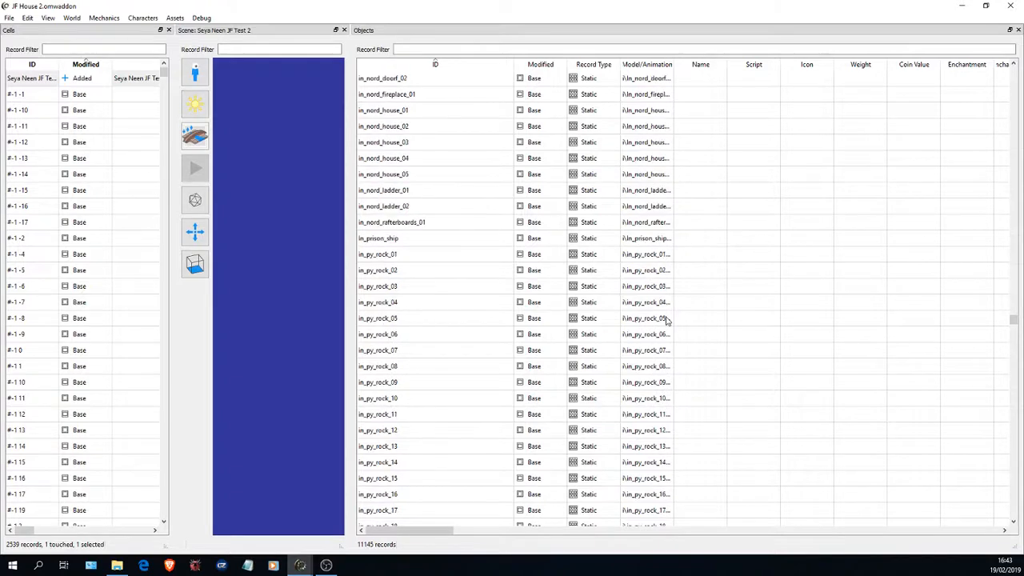
drag(350, 184, 566, 191)
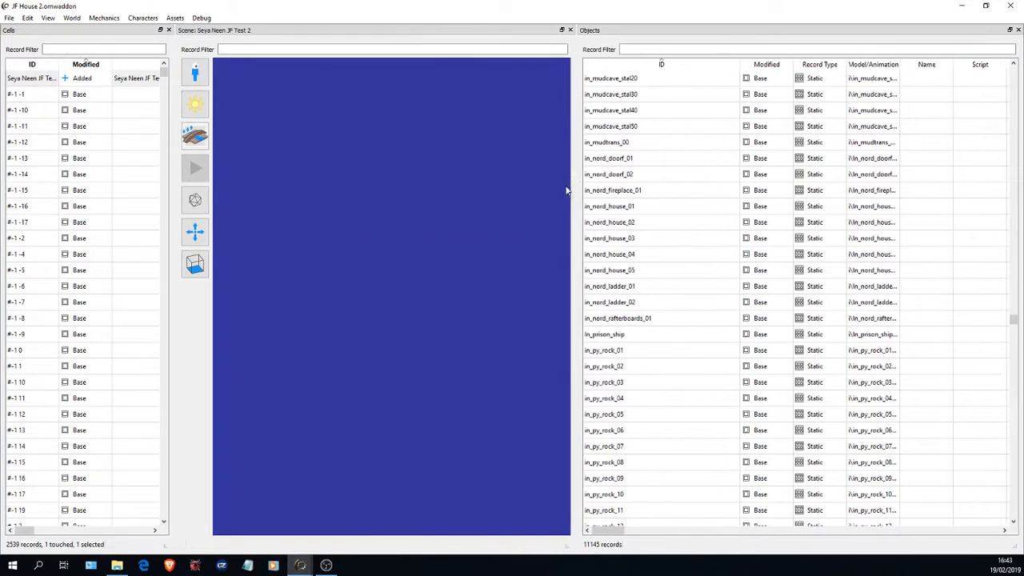
click(615, 208)
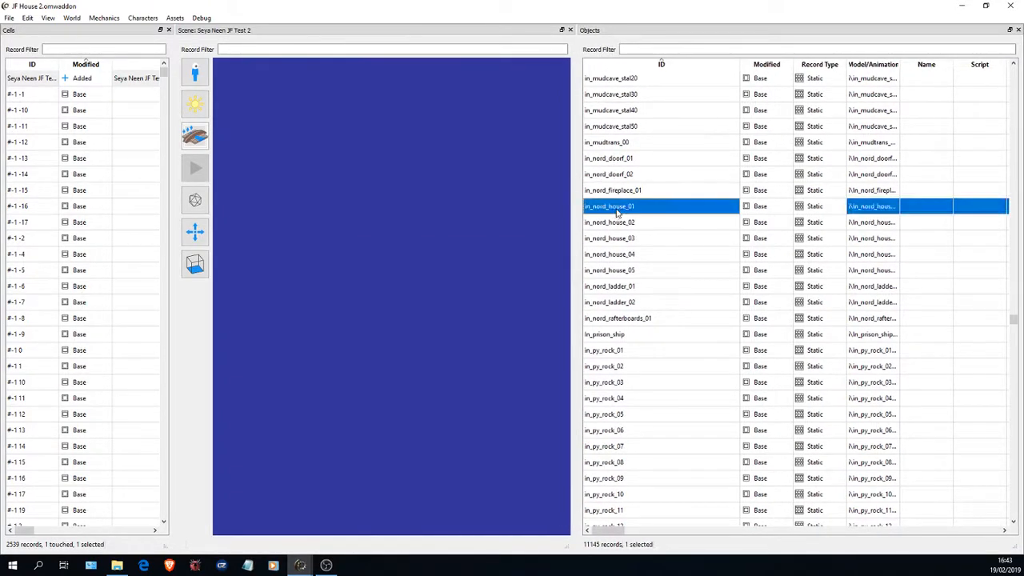
drag(654, 212, 373, 209)
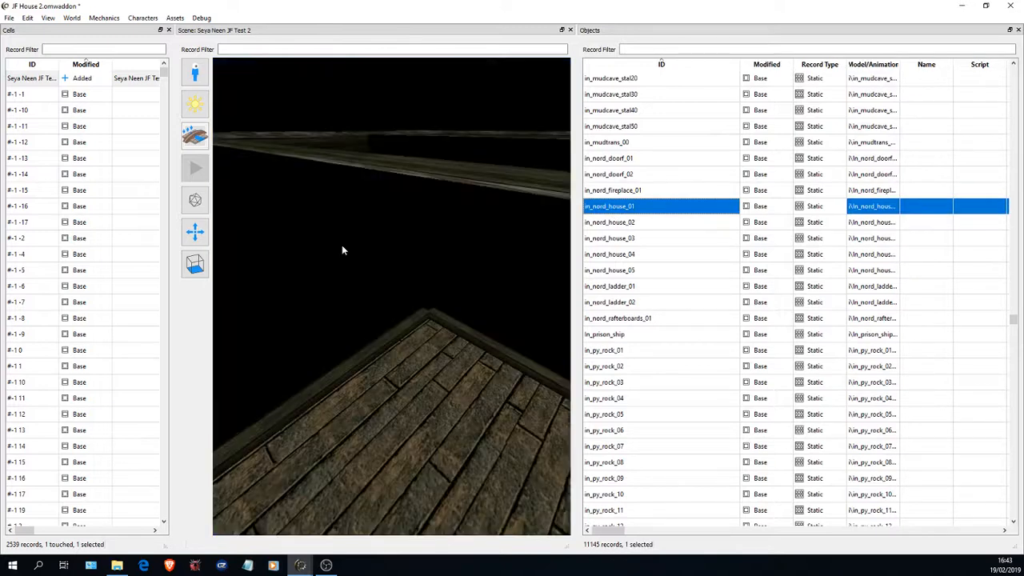
- Enlarge the scene, frame the placed Nord house interior from outside and close the Objects table
key(s)
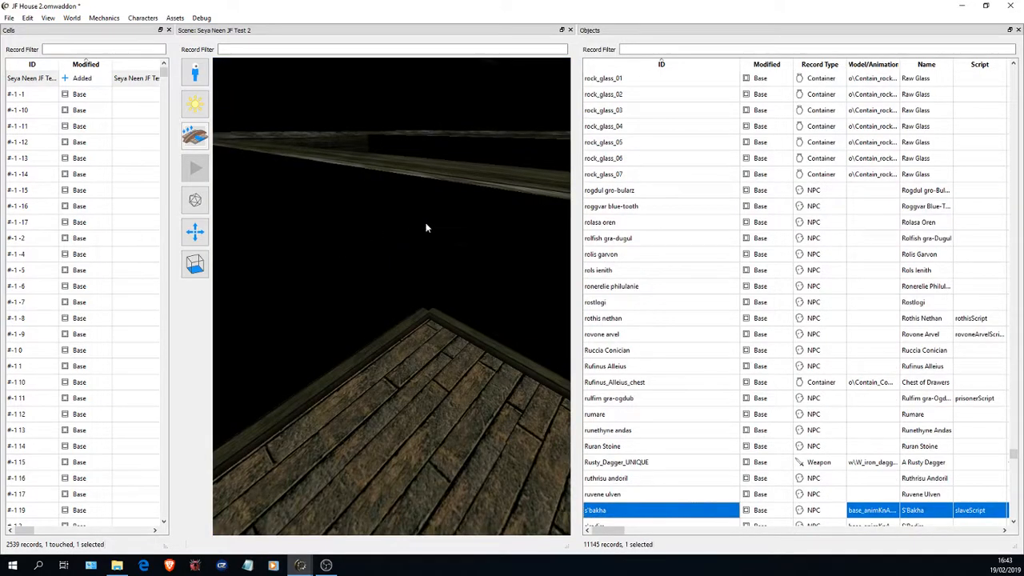
click(420, 227)
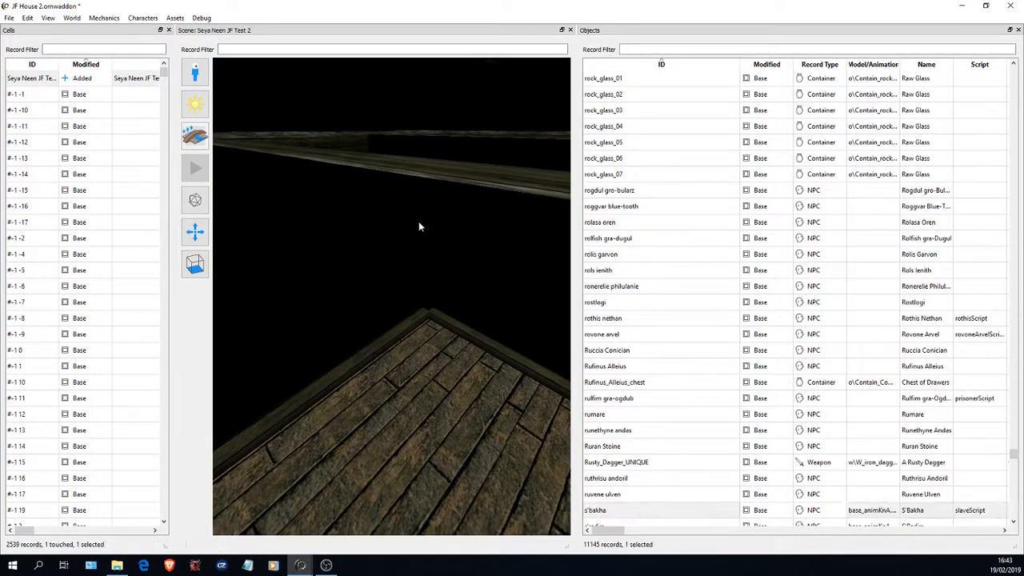
drag(577, 240, 756, 240)
drag(471, 242, 599, 158)
scroll(474, 243, down, 10)
scroll(292, 199, up, 10)
scroll(379, 190, down, 8)
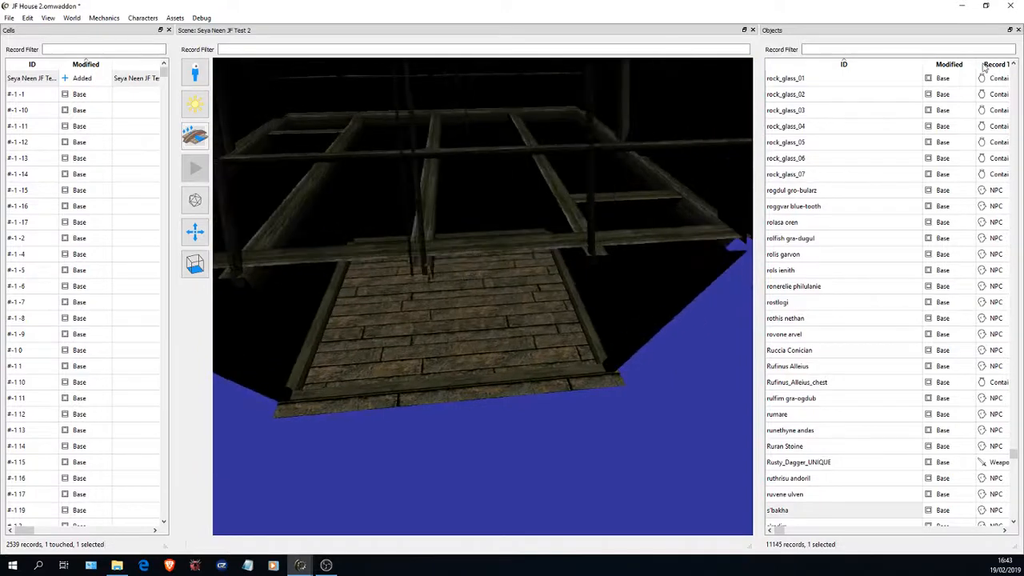
click(1018, 30)
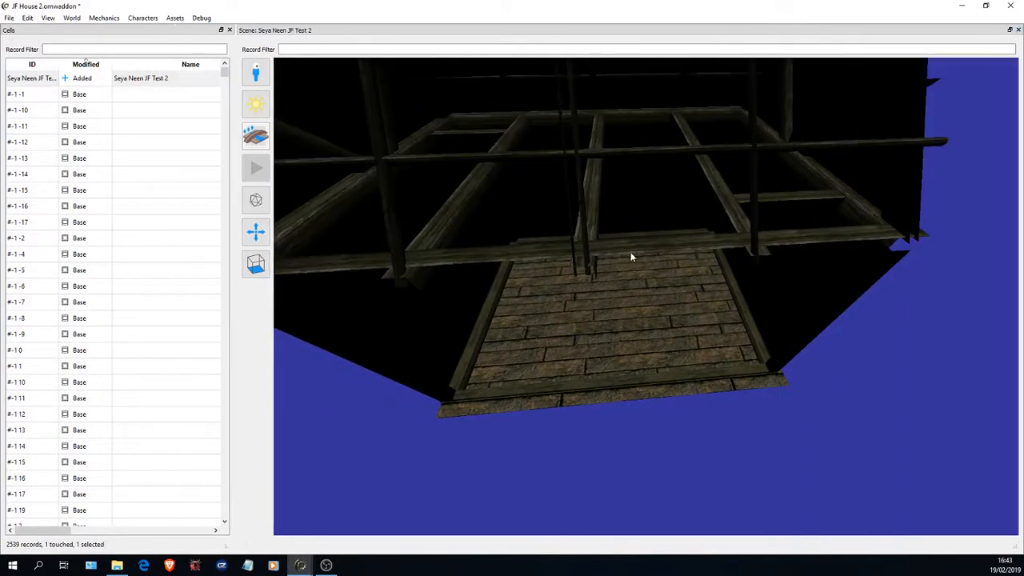
- Select and deselect the placed Nord house interior and examine the whole shell from farther away
click(626, 221)
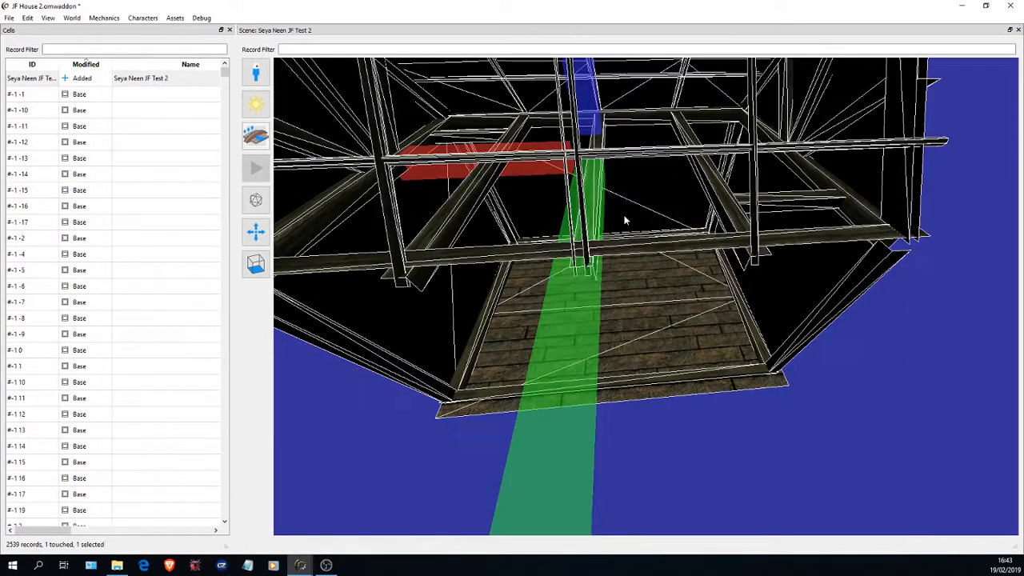
scroll(625, 220, down, 5)
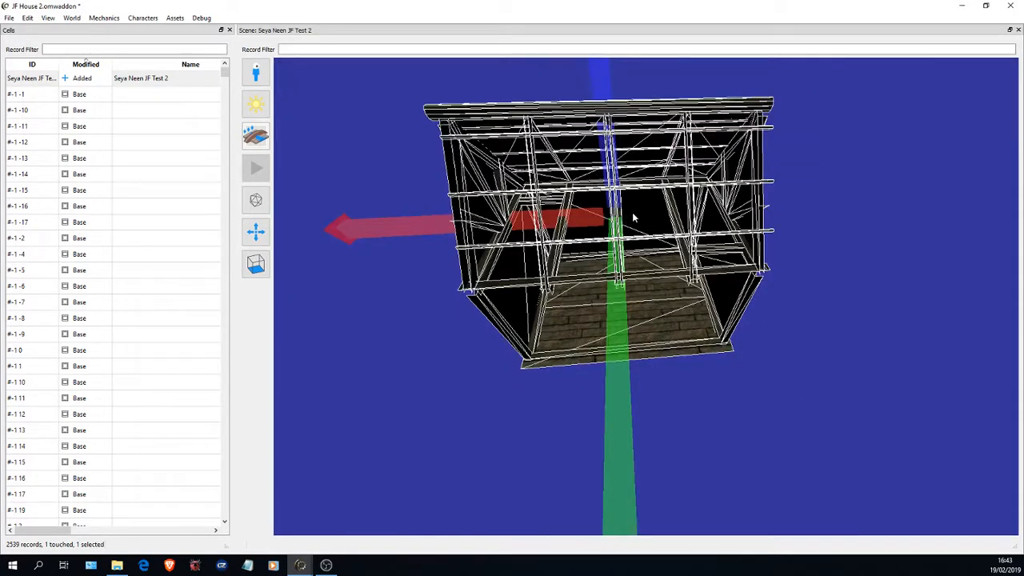
middle_click(794, 227)
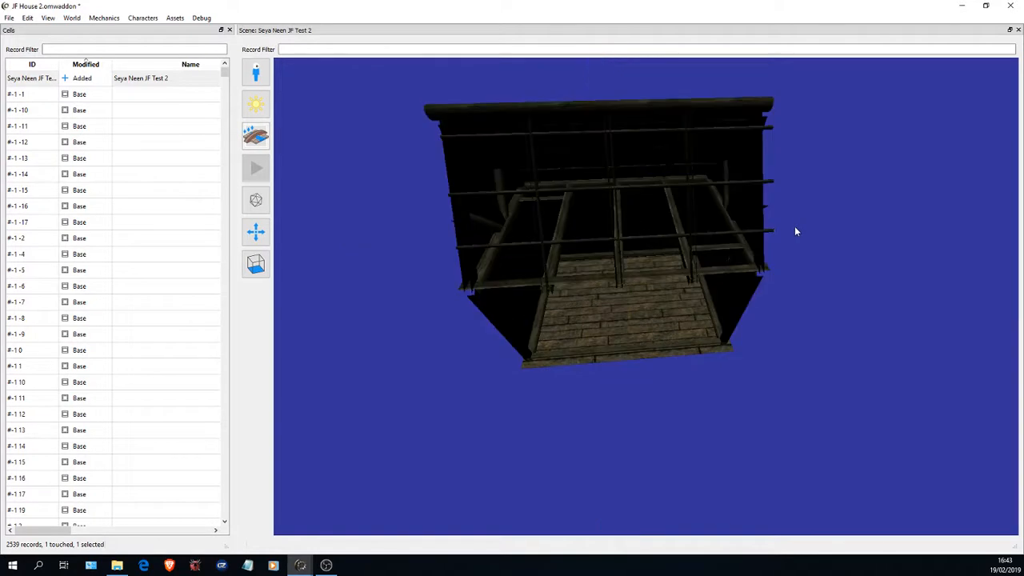
mouse_move(667, 279)
mouse_down()
mouse_move(637, 232)
mouse_move(623, 263)
mouse_move(688, 277)
mouse_up()
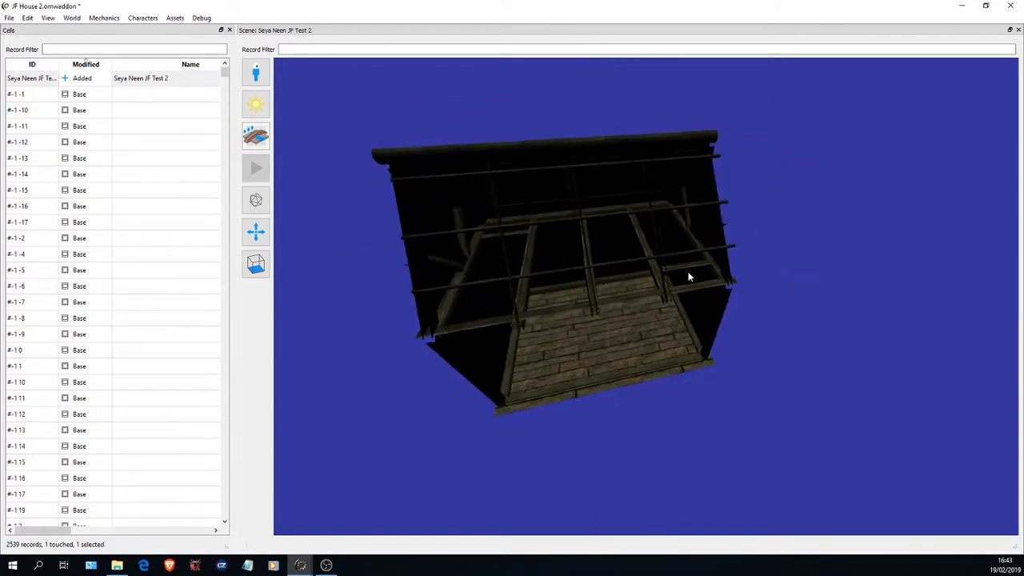
- Examine the Nord house interior from another side, close its scene and save the addon
drag(599, 277, 749, 312)
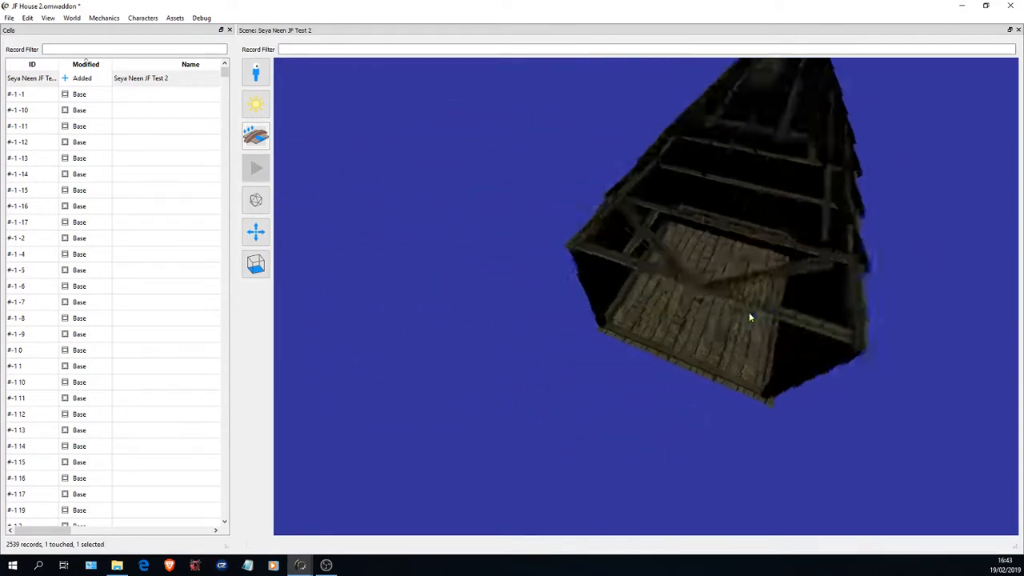
scroll(749, 312, up, 4)
drag(705, 287, 401, 224)
scroll(401, 225, down, 5)
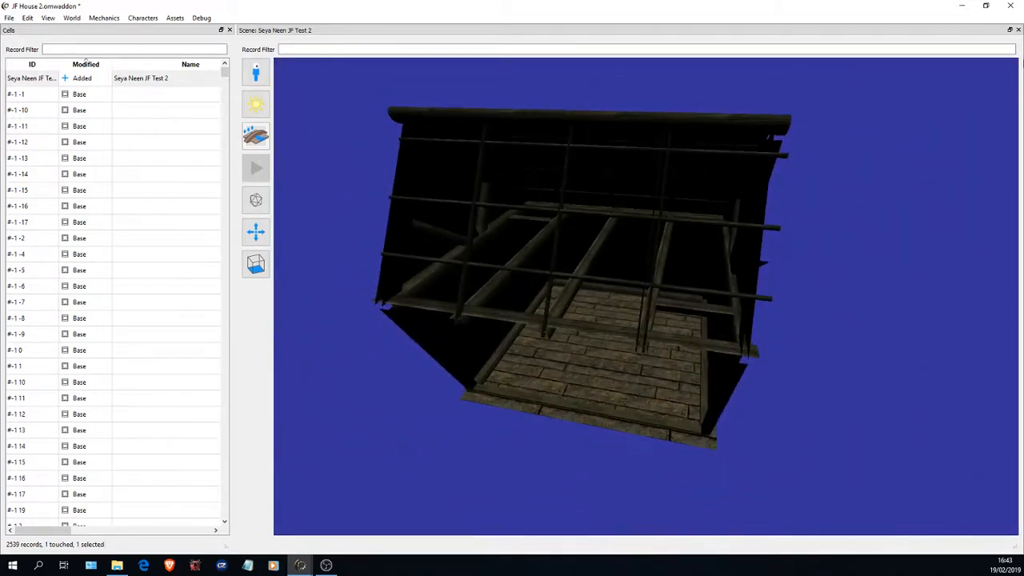
click(1018, 29)
click(9, 17)
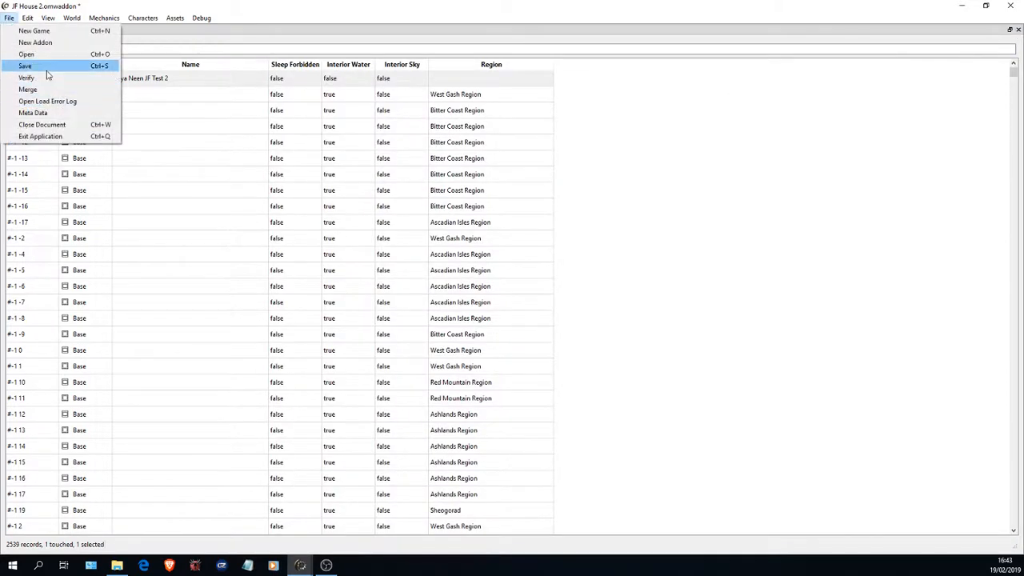
click(48, 68)
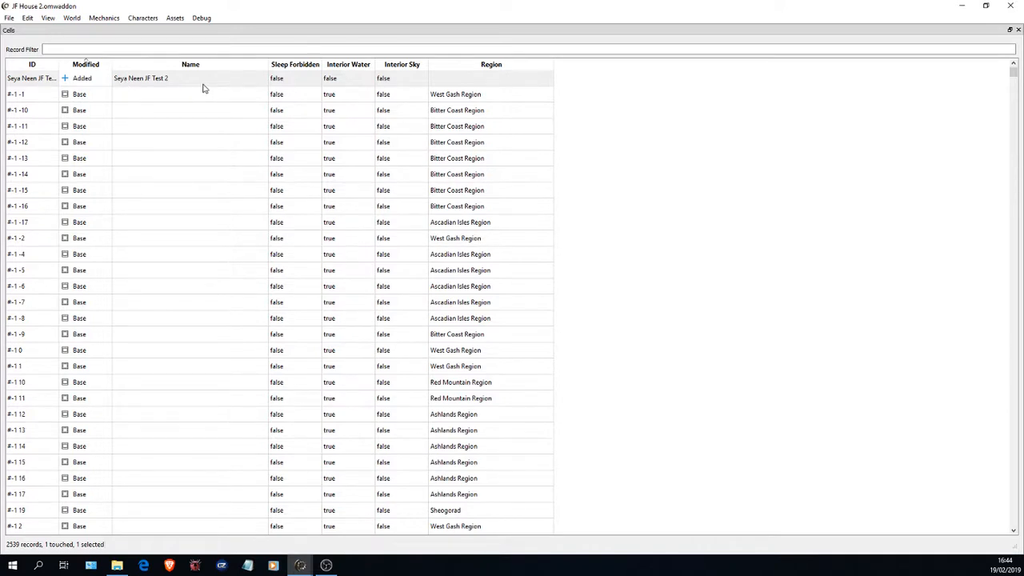
- Open the Instances table, sort it so the added records come first and widen the Object ID column
click(72, 20)
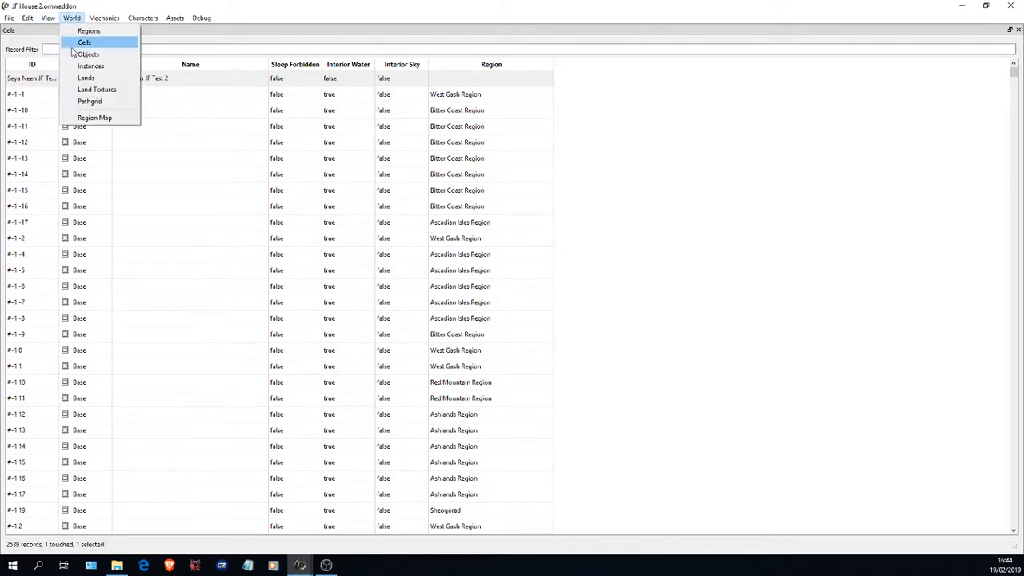
mouse_move(94, 22)
click(104, 70)
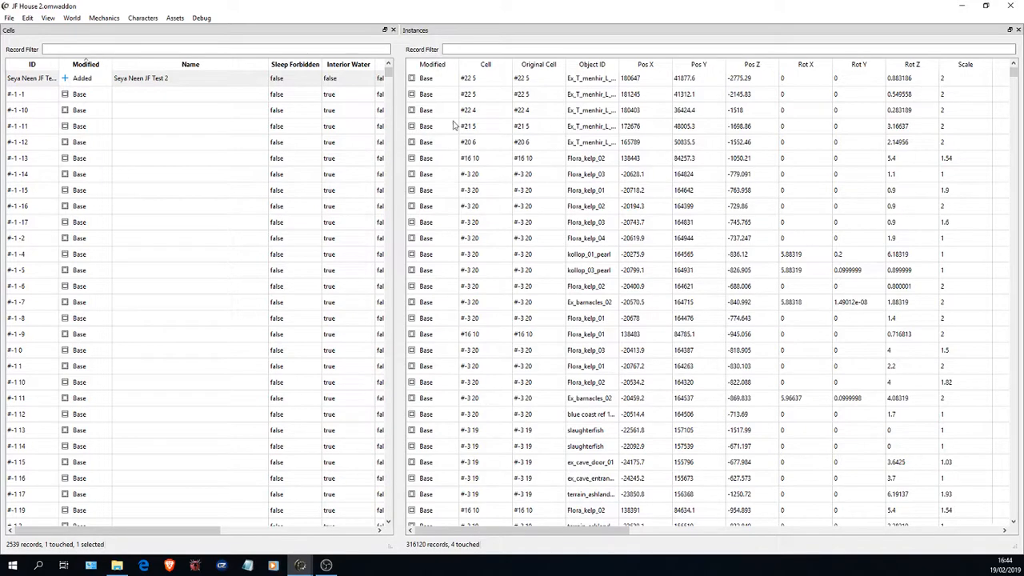
click(440, 67)
click(441, 67)
click(442, 67)
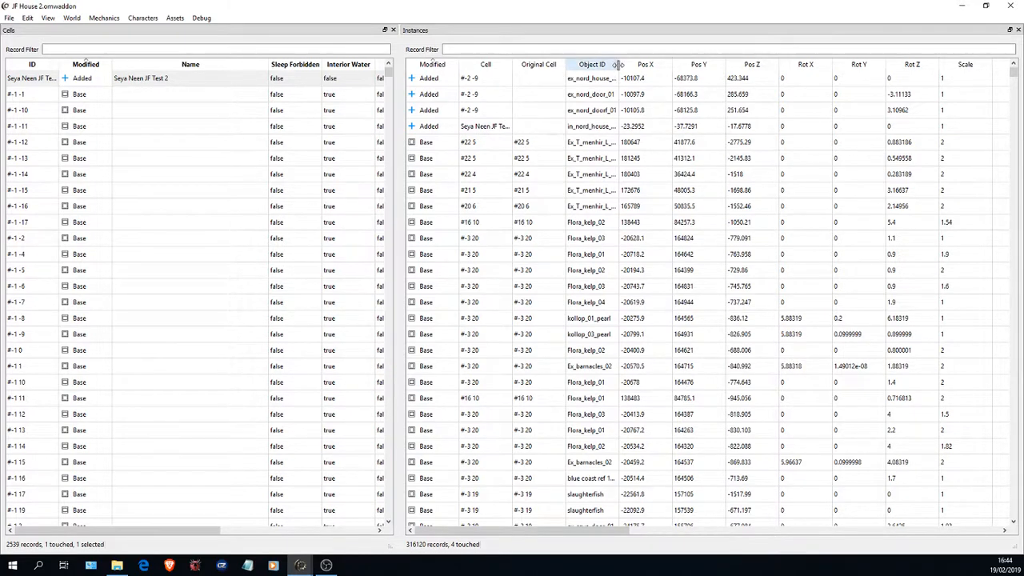
drag(617, 64, 649, 63)
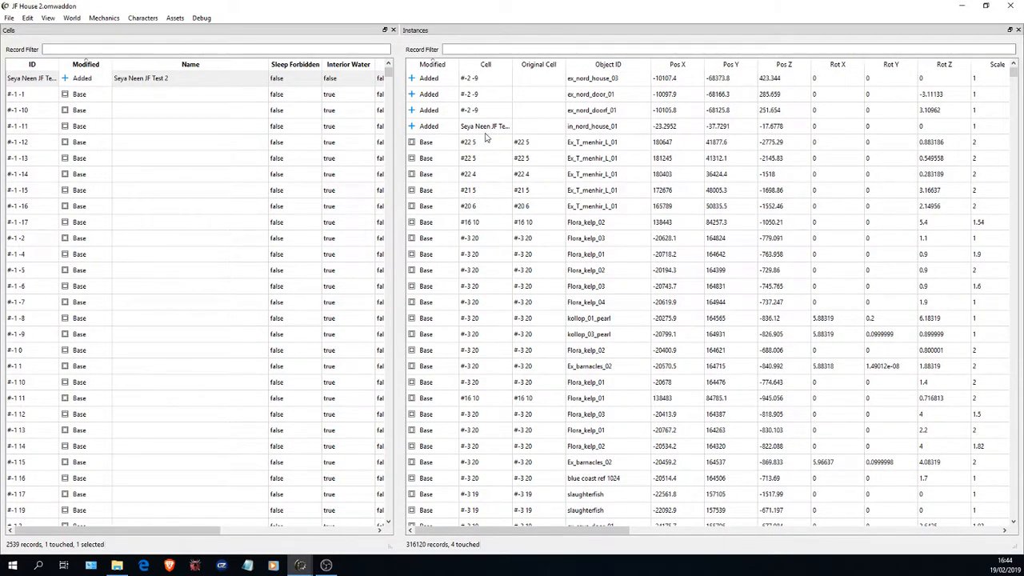
- Go through the added house and door instances and widen the Cell column to read the full cell names
click(593, 80)
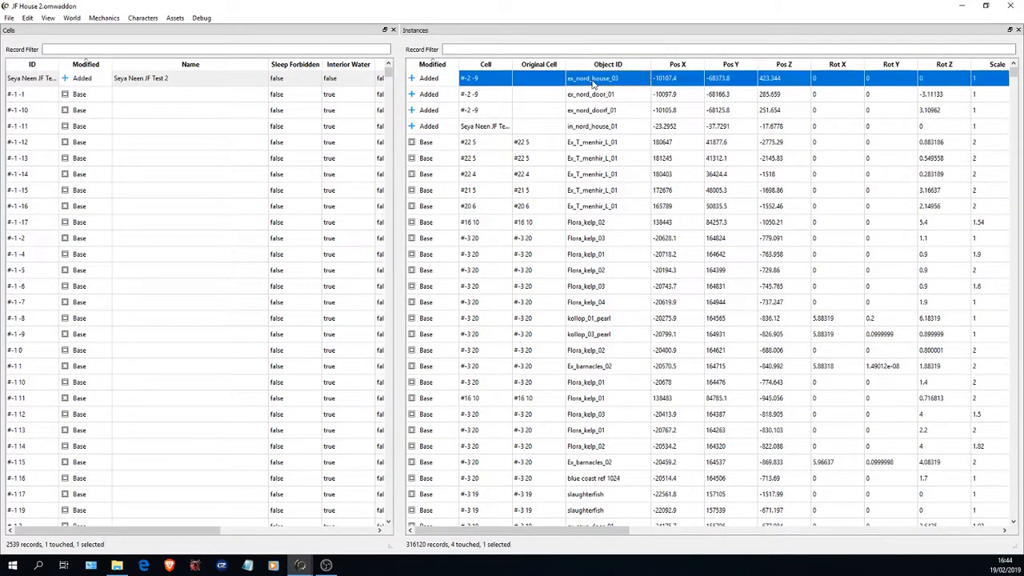
click(590, 96)
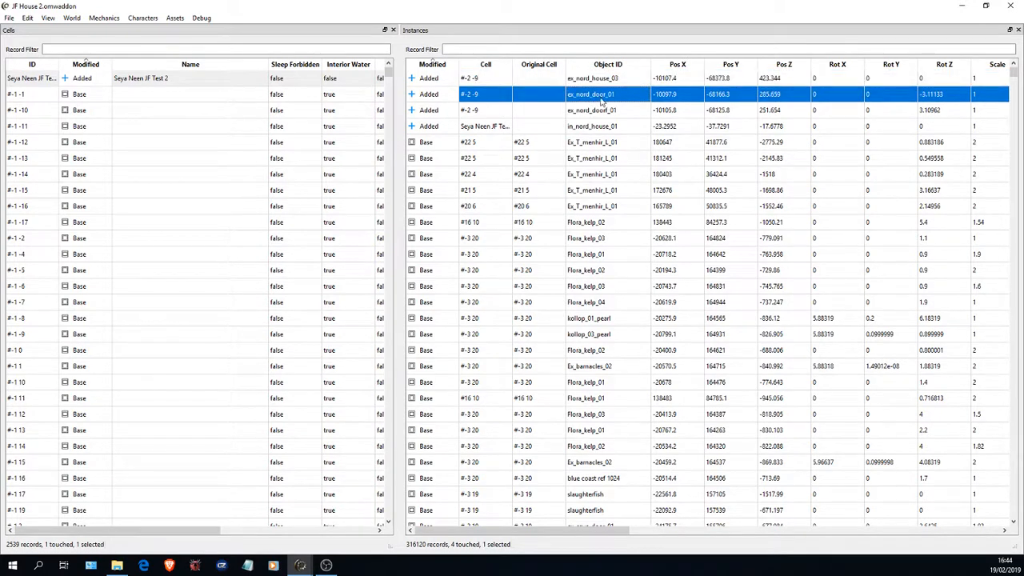
click(596, 112)
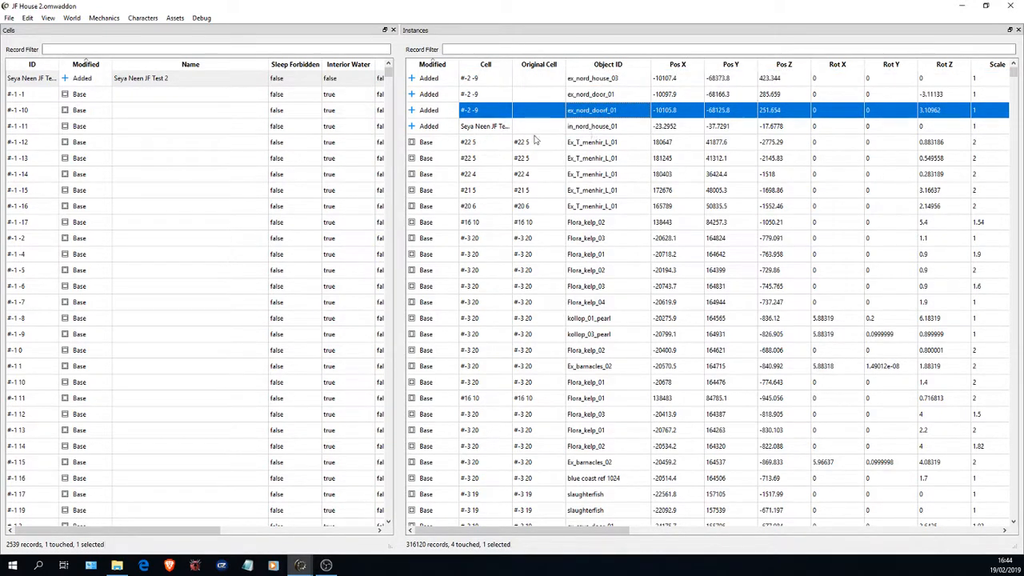
click(598, 127)
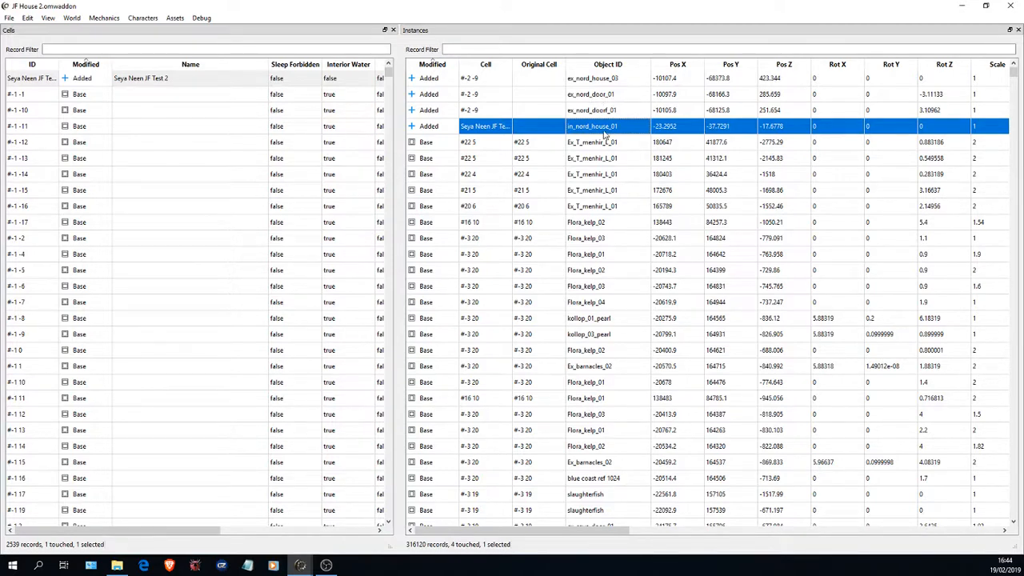
drag(512, 64, 544, 64)
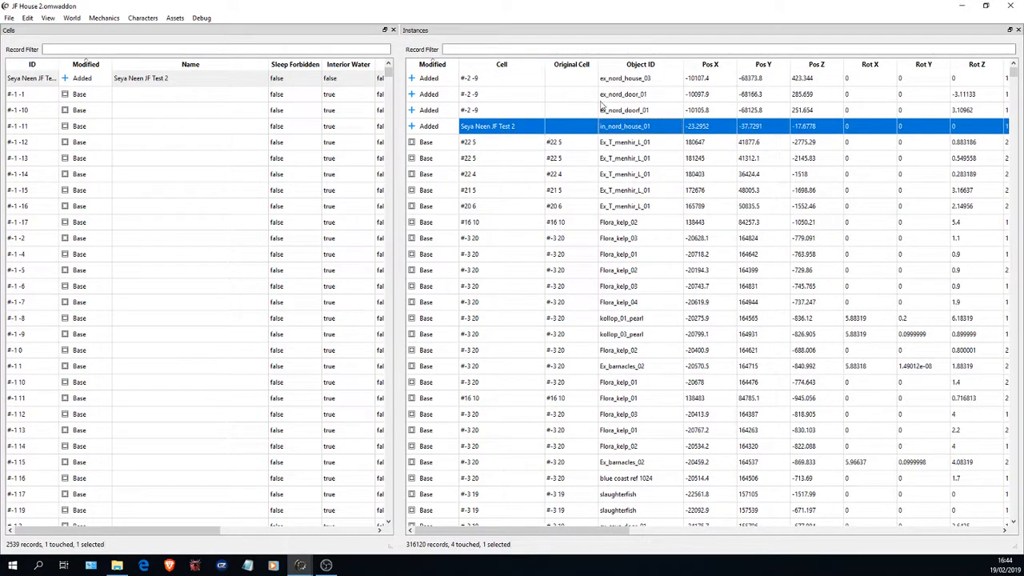
- Open the record of the added ex_nord_door_01 instance for editing
click(632, 94)
right_click(644, 93)
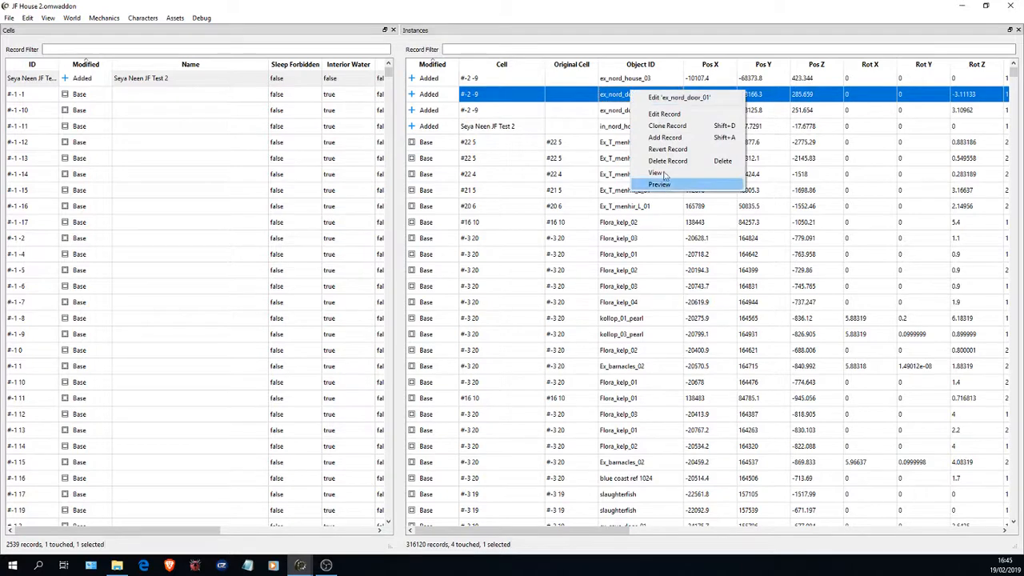
click(663, 114)
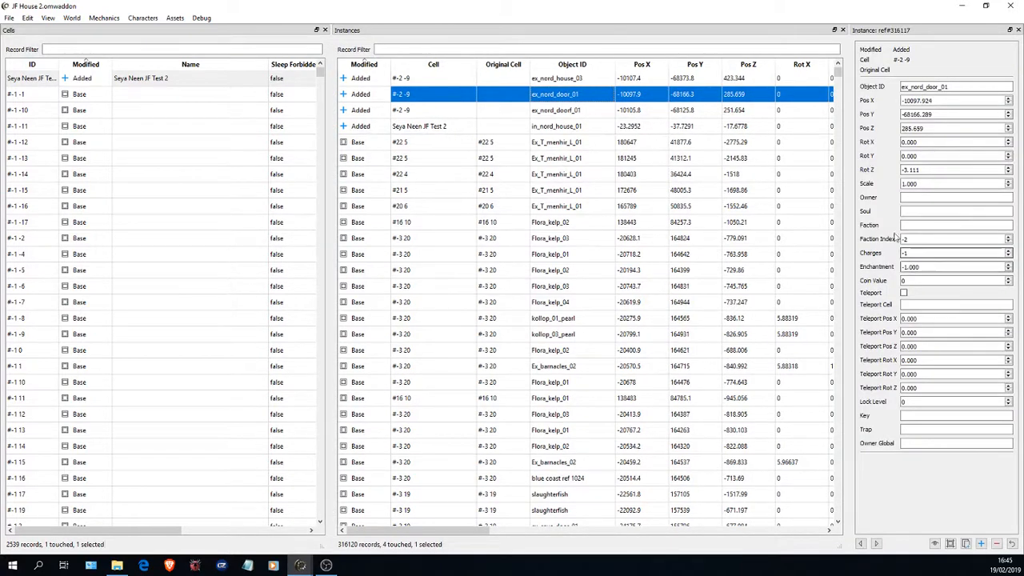
right_click(564, 94)
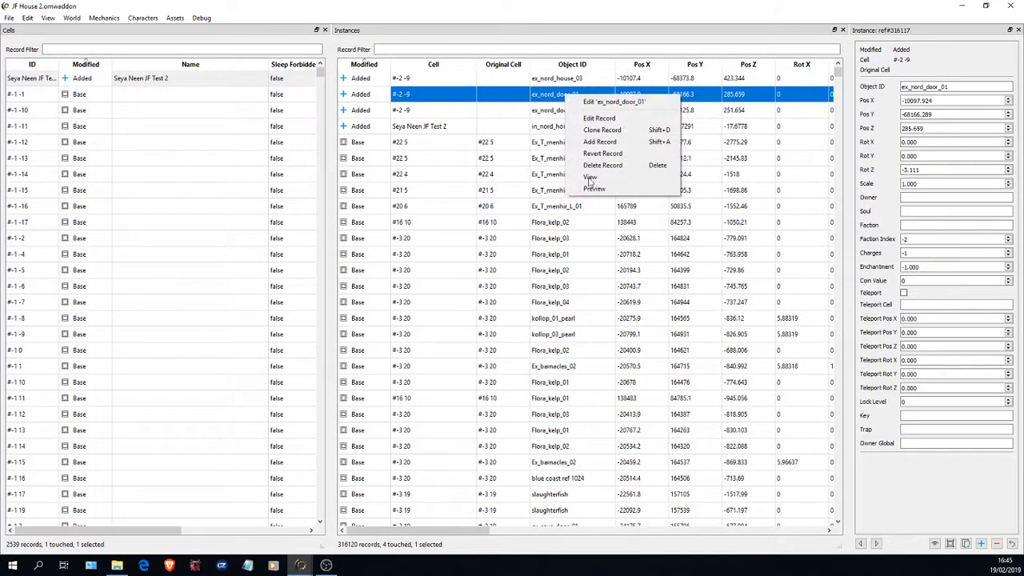
click(551, 98)
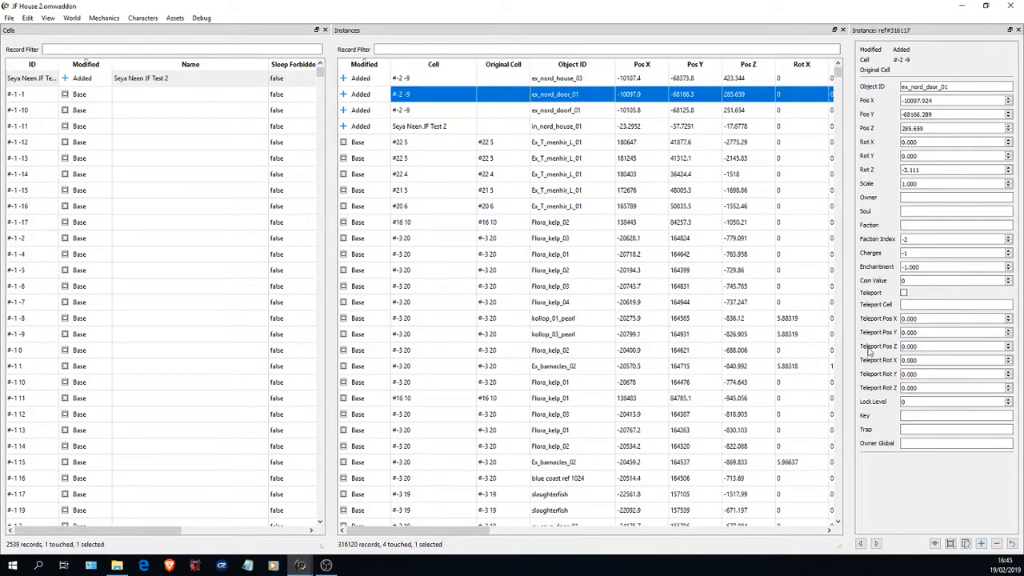
- Enable Teleport on ex_nord_door_01 with the teleport cell Seyda Neen JF Test 2, save the addon and close the record
click(903, 293)
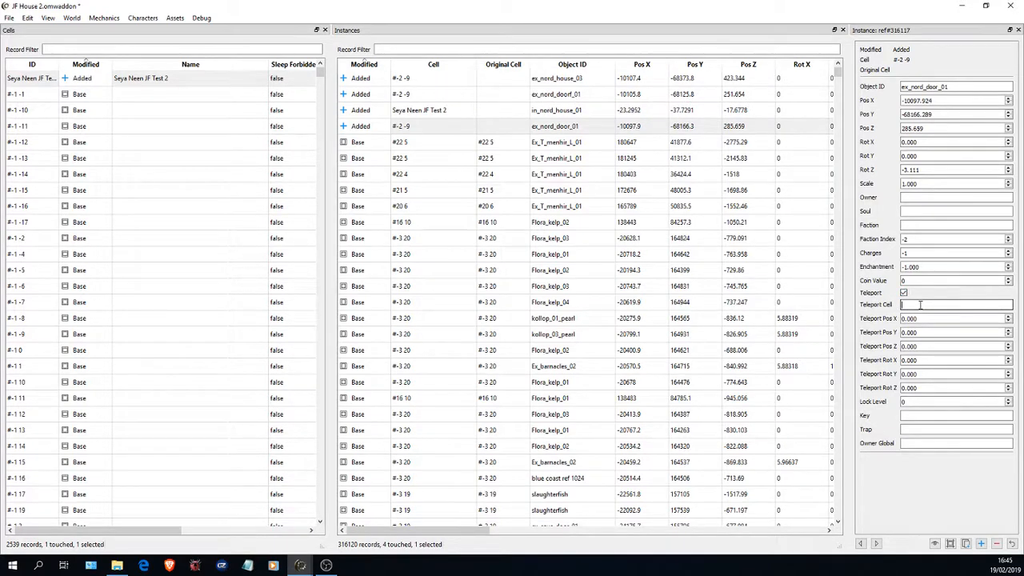
text(Seyda)
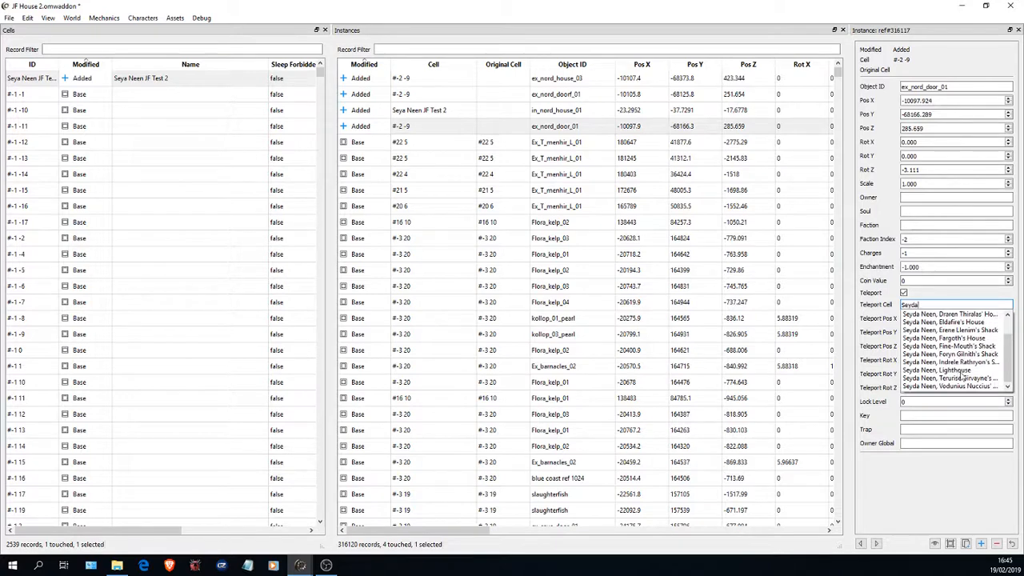
click(933, 305)
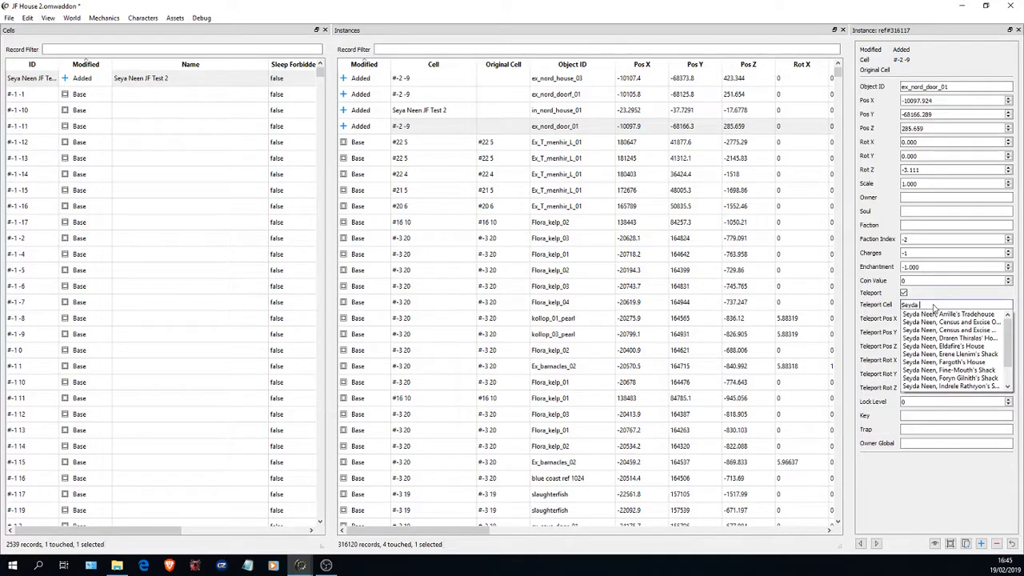
text(Neen JF Test 2)
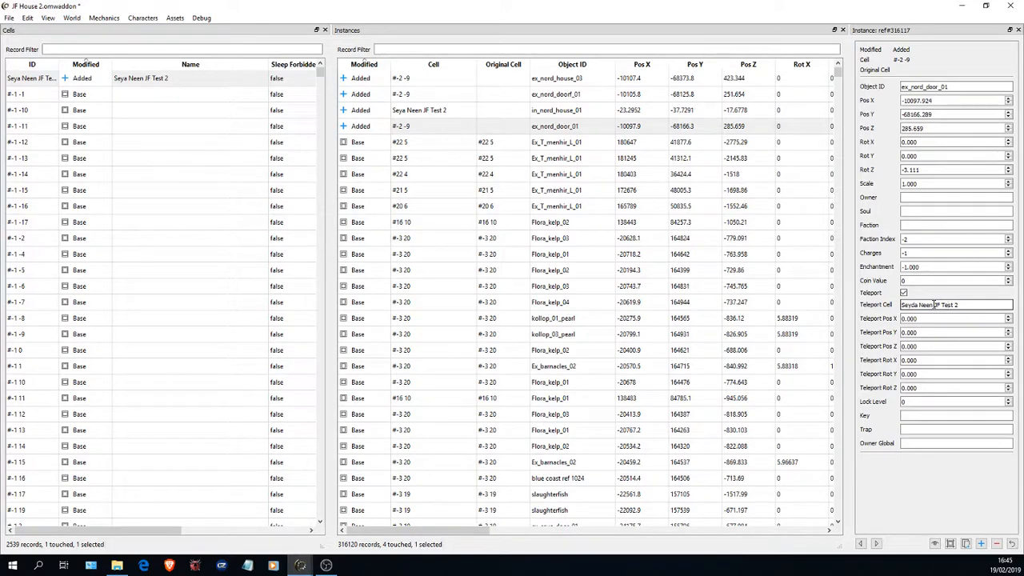
click(9, 18)
click(45, 75)
click(1018, 31)
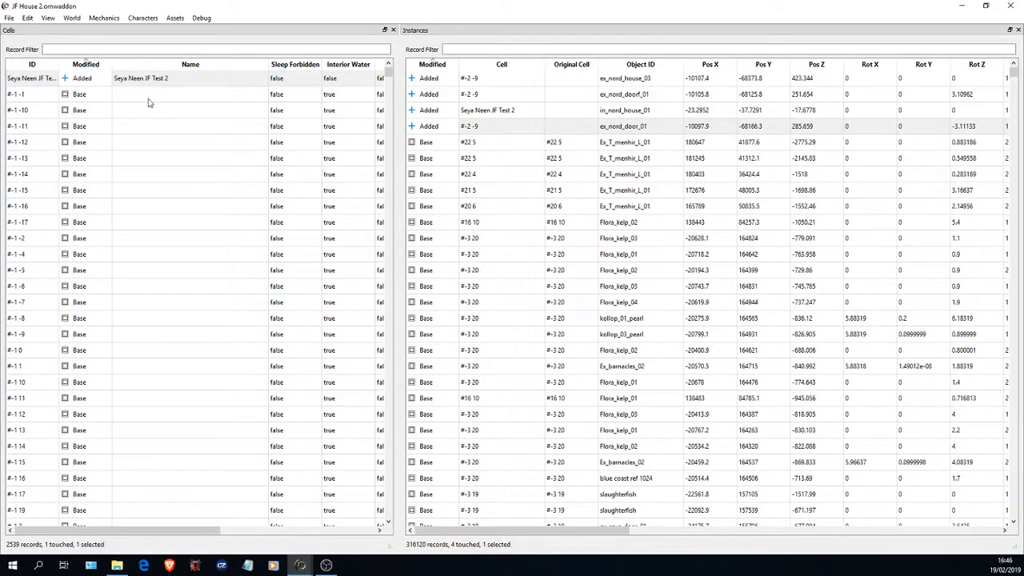
- Check the lighting and fog settings in the Seya Neen JF Test 2 cell record and close it
click(199, 80)
right_click(199, 80)
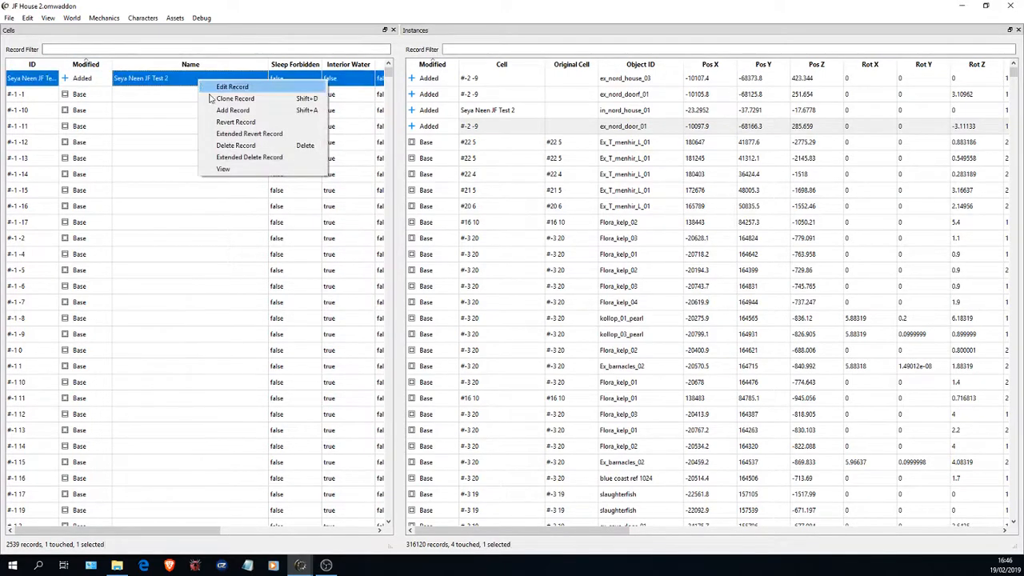
click(236, 88)
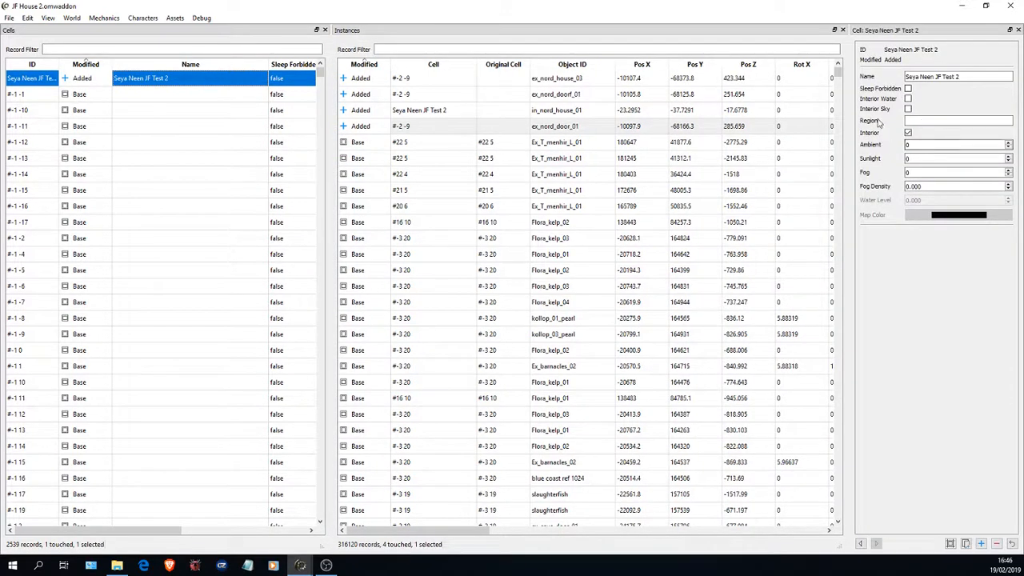
click(877, 144)
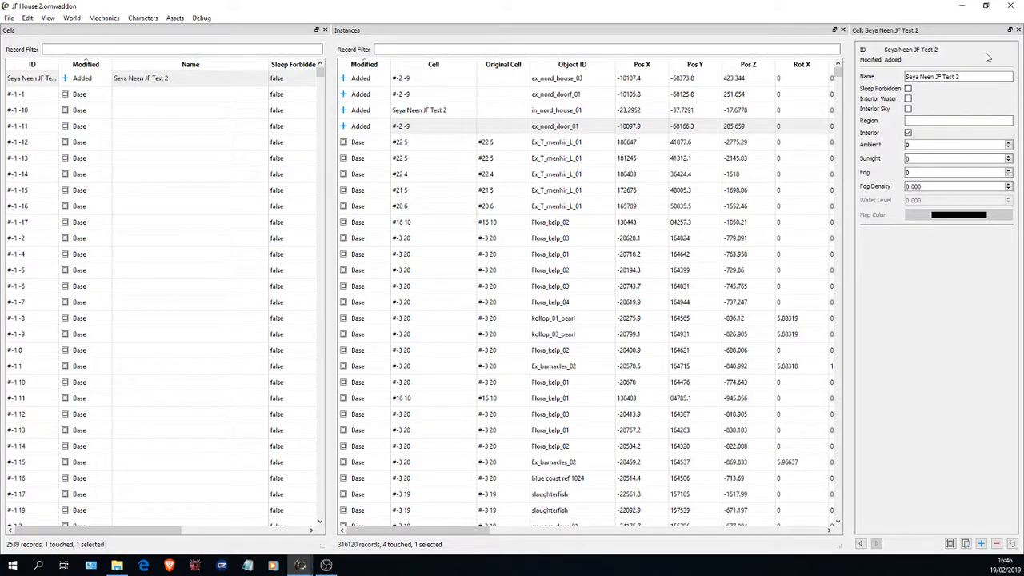
click(1018, 30)
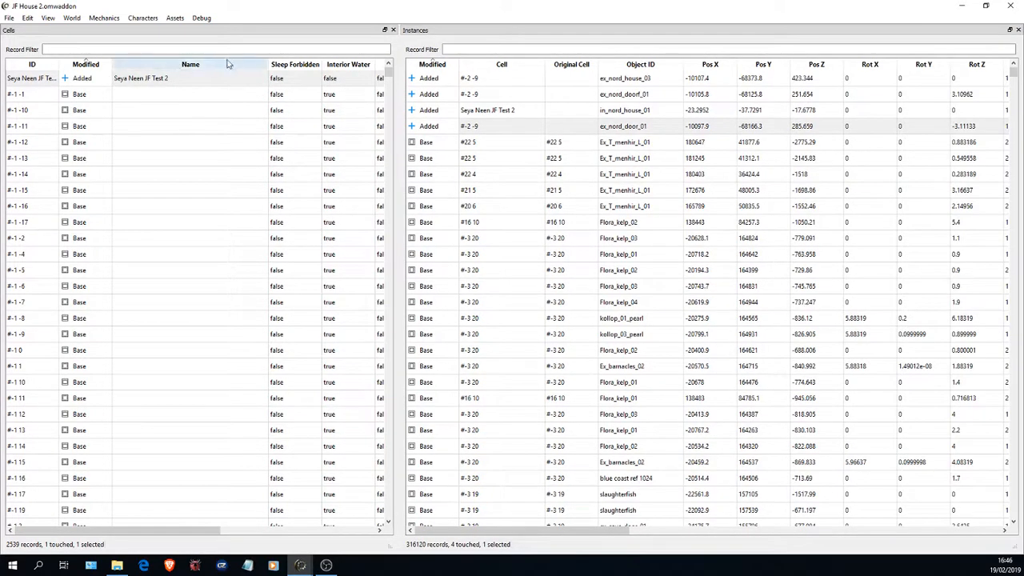
- Sort the cells by name, open the record of Seyda Neen, Fargoth's House and copy its Ambient value
drag(387, 74, 405, 445)
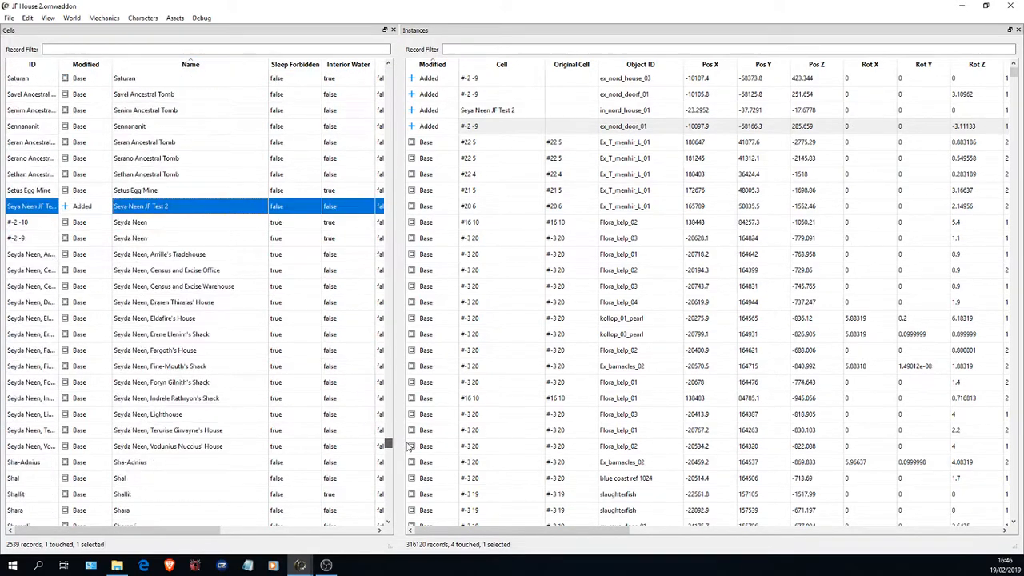
click(193, 352)
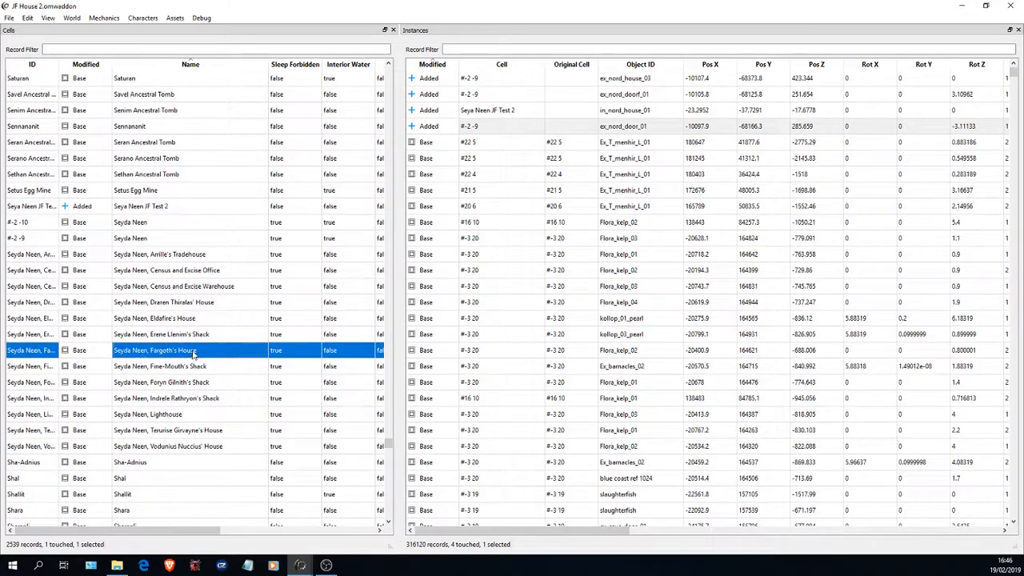
right_click(196, 352)
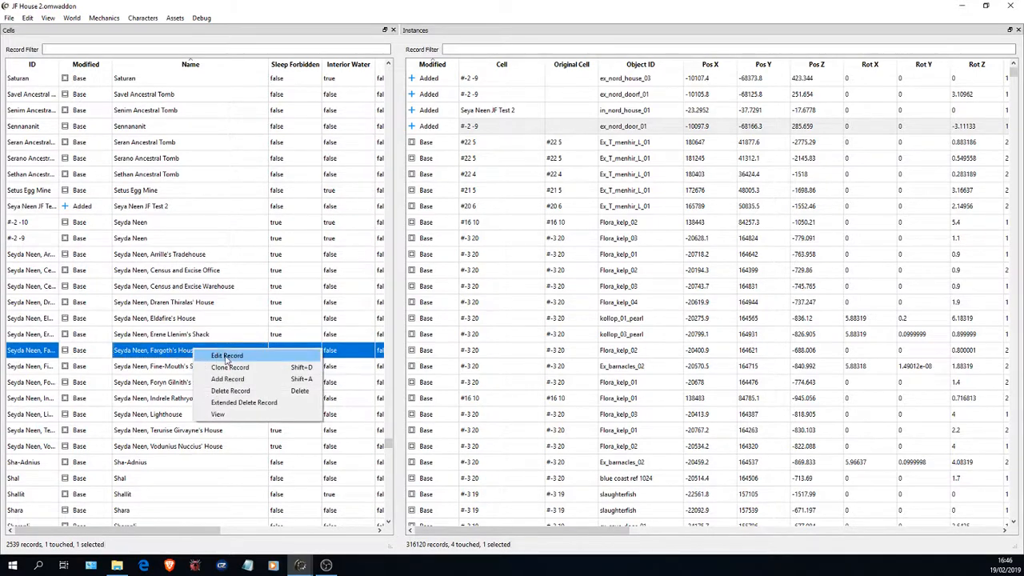
click(220, 354)
click(907, 145)
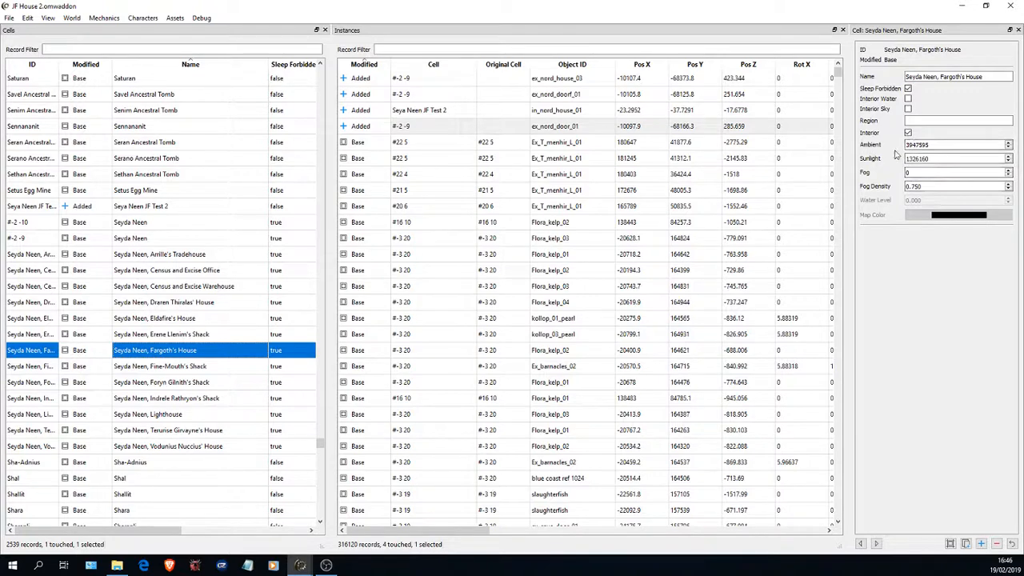
double_click(920, 145)
key(ctrl+c)
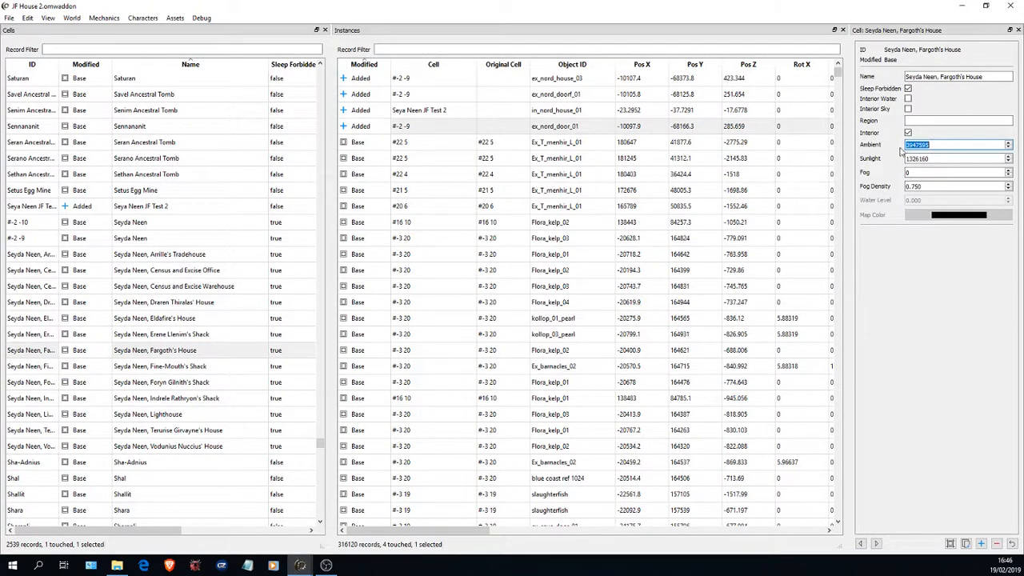
- Open the Seya Neen JF Test 2 cell record and set its Ambient value to 3947595
right_click(199, 210)
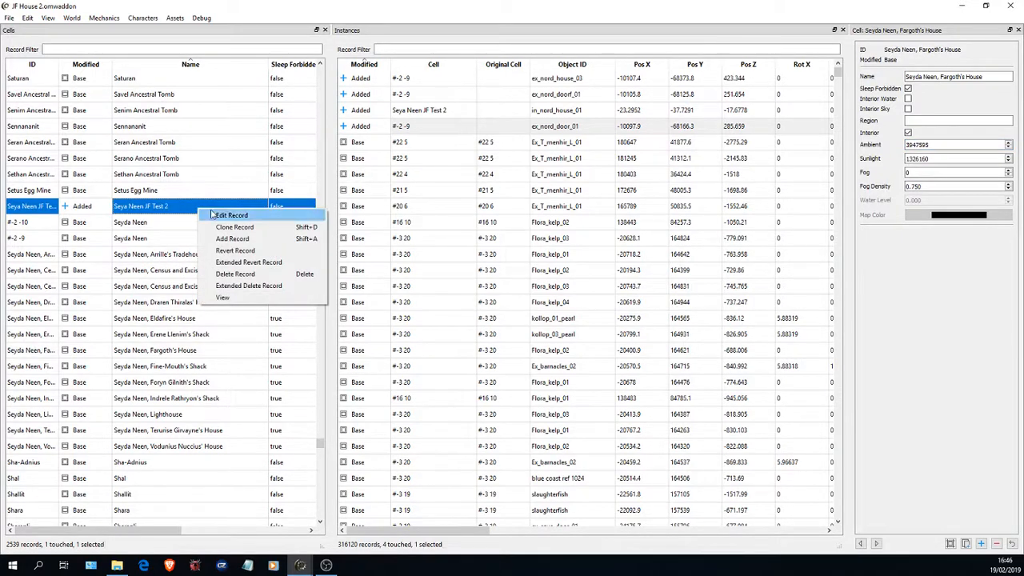
click(230, 215)
double_click(920, 145)
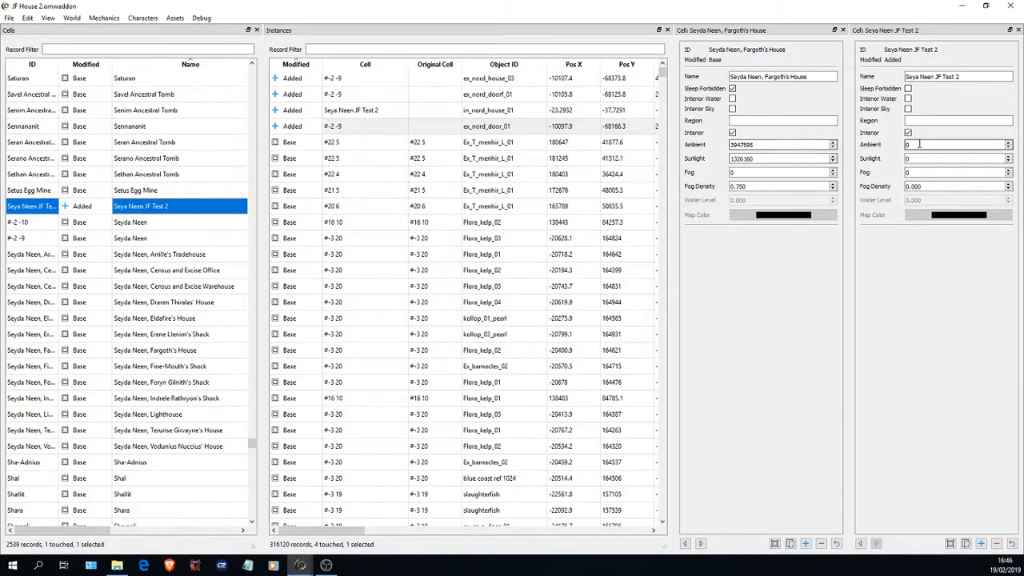
key(ctrl+v)
- Copy the Sunlight value 1326160 from Fargoth's House into the Seya Neen JF Test 2 cell
double_click(750, 158)
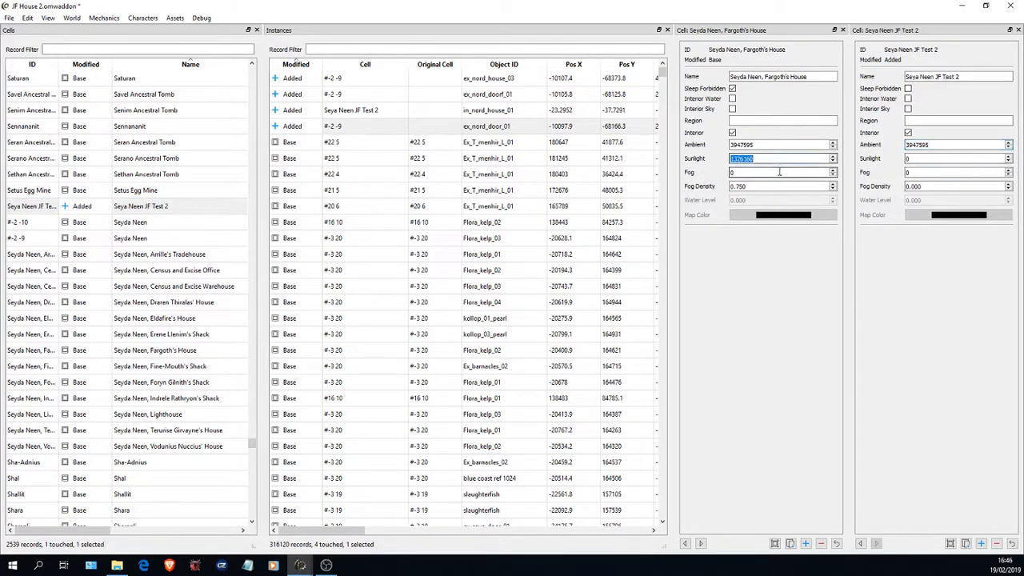
key(ctrl+c)
double_click(919, 158)
key(ctrl+v)
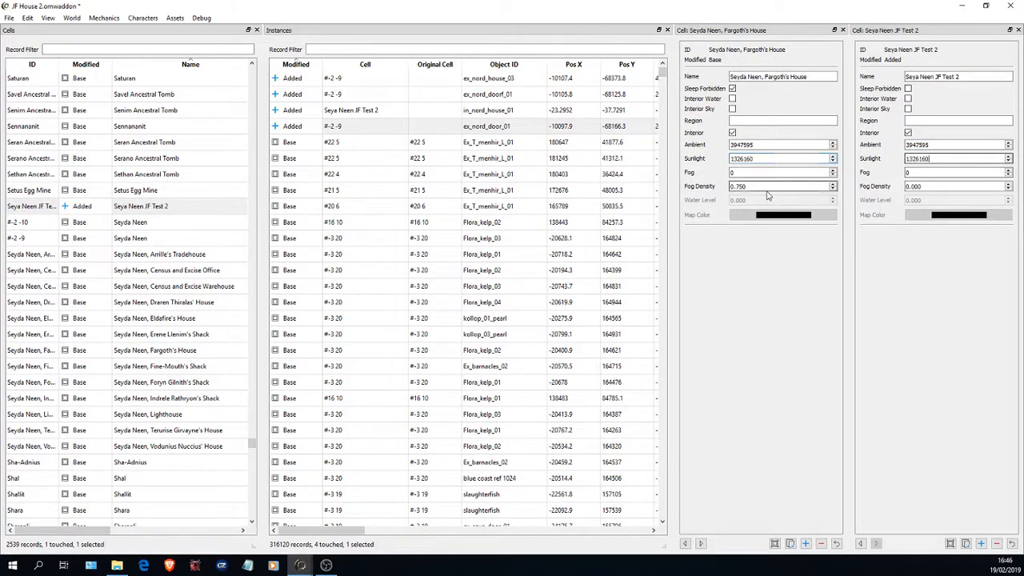
- Copy the Fog Density value 0.750 from Fargoth's House into the Seya Neen JF Test 2 cell
drag(751, 186, 707, 186)
key(ctrl+c)
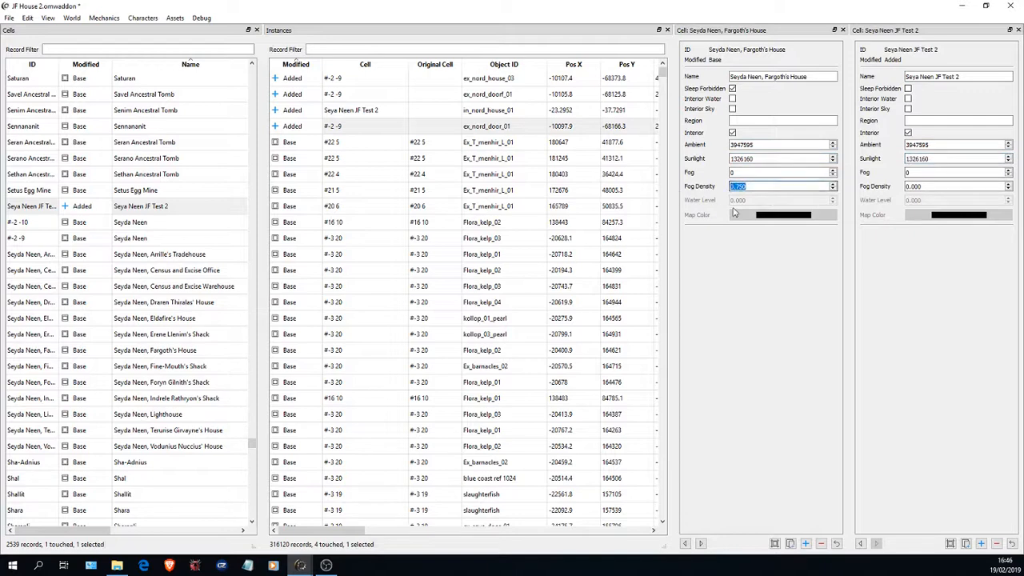
double_click(930, 186)
key(ctrl+v)
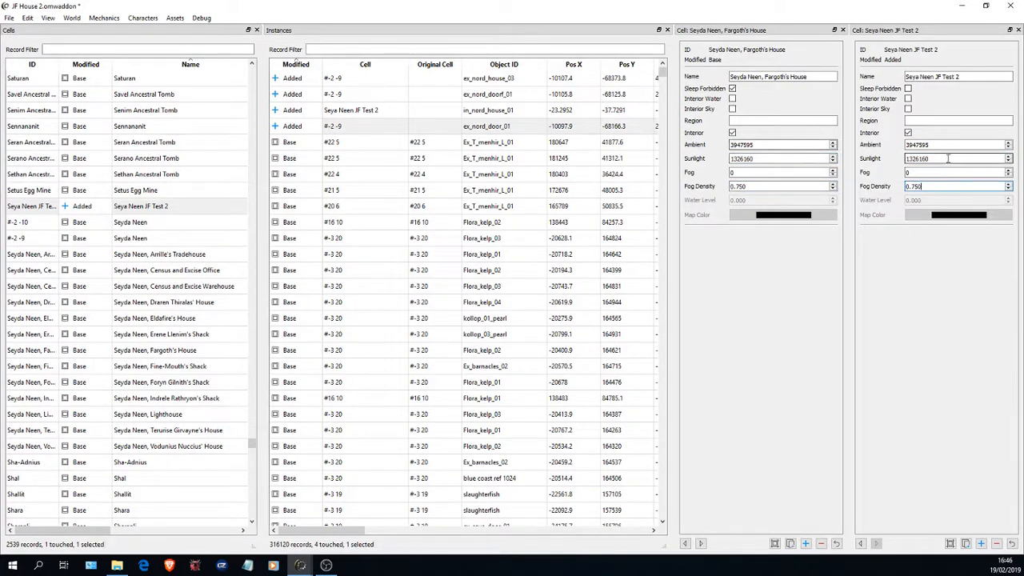
- Save the addon and close the records of Seya Neen JF Test 2 and Fargoth's House
click(8, 17)
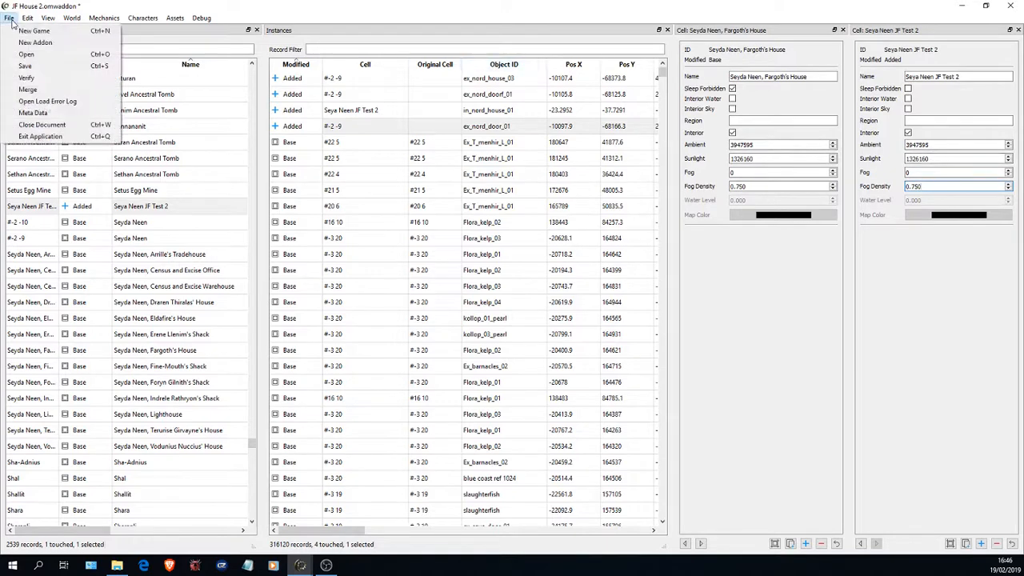
click(42, 72)
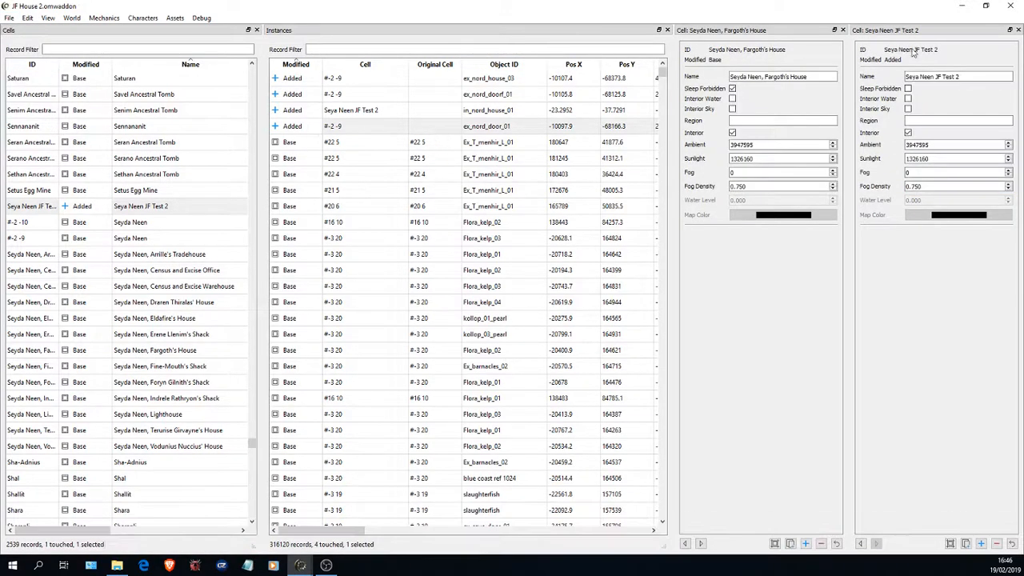
click(1018, 31)
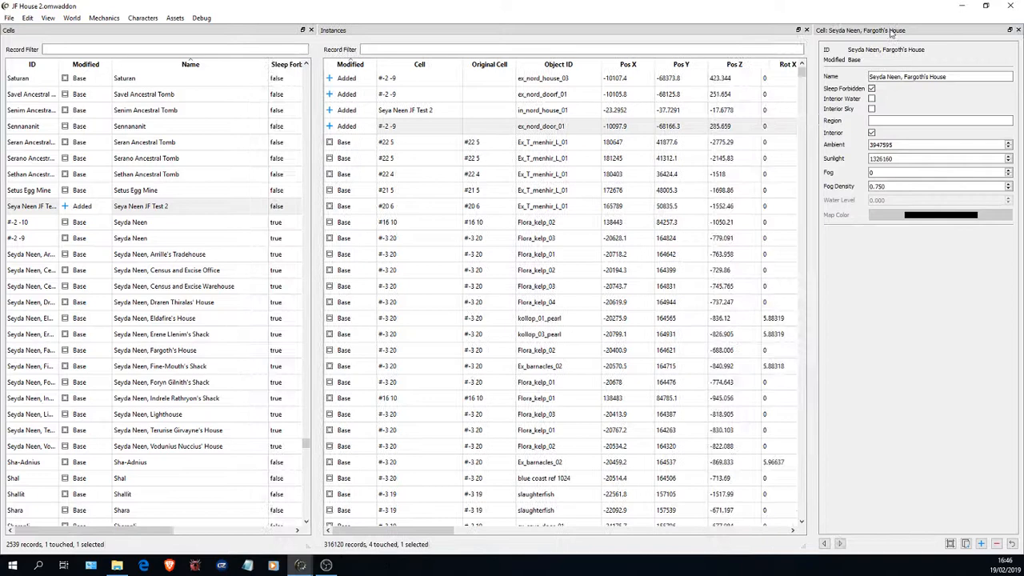
click(1018, 30)
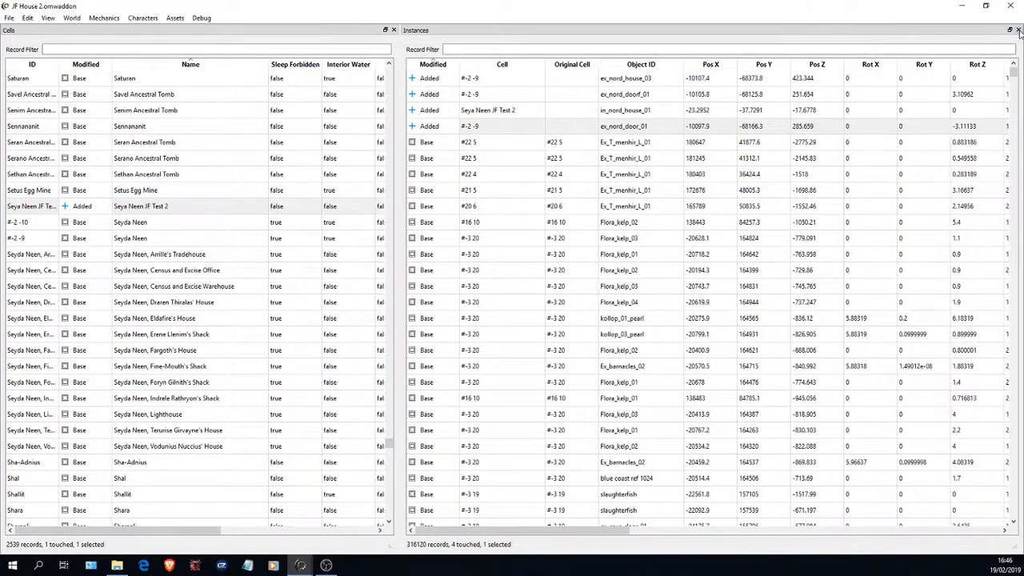
click(9, 18)
click(32, 62)
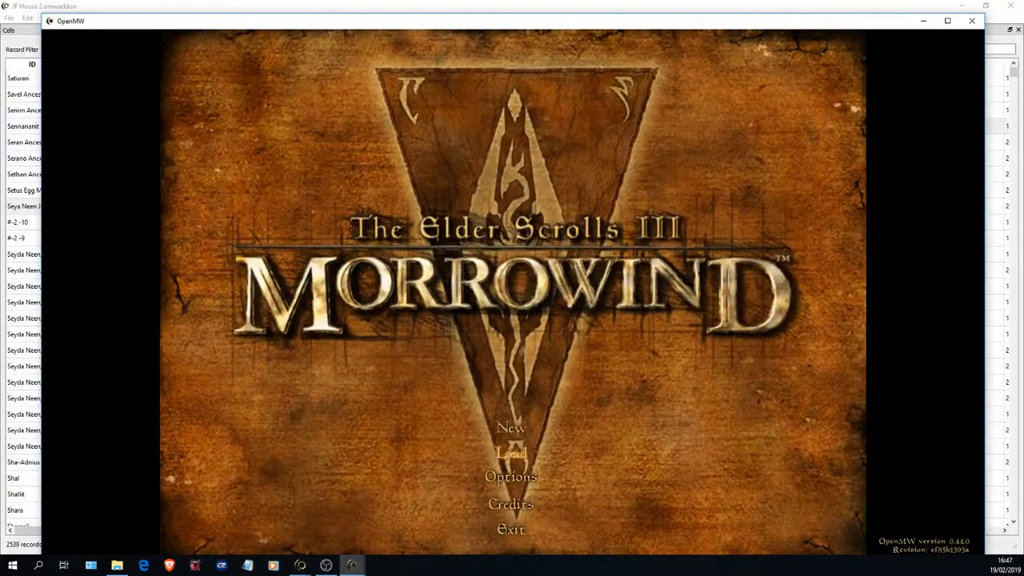
- In the OpenMW game, load the test1 saved game and accept continuing with mismatched master files and plugins
click(511, 453)
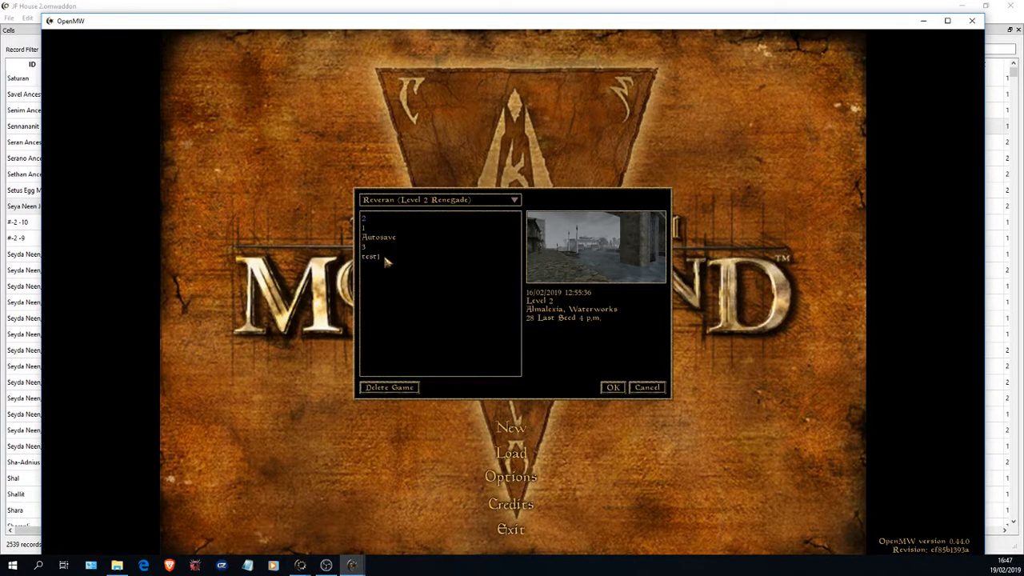
double_click(384, 256)
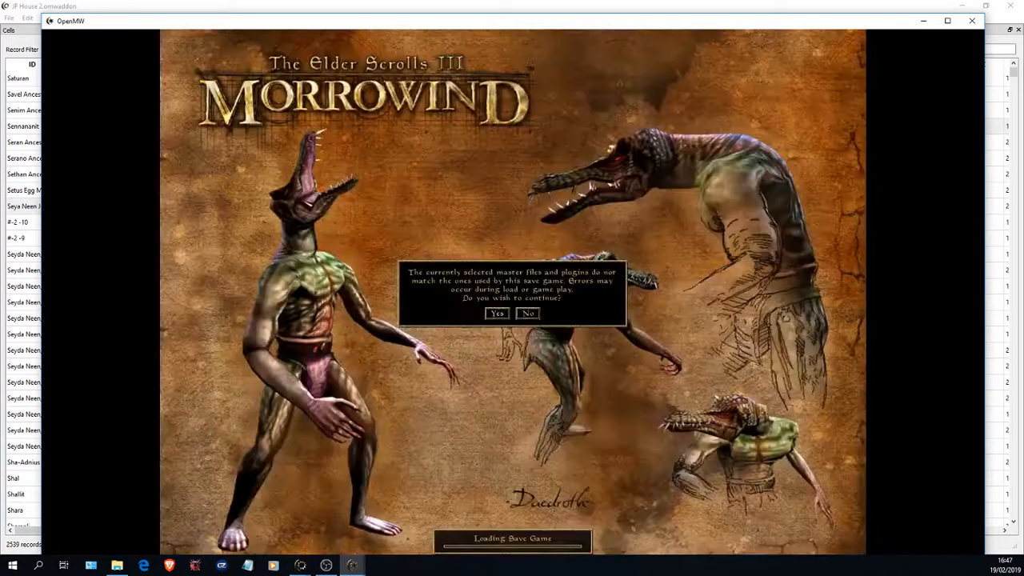
click(496, 313)
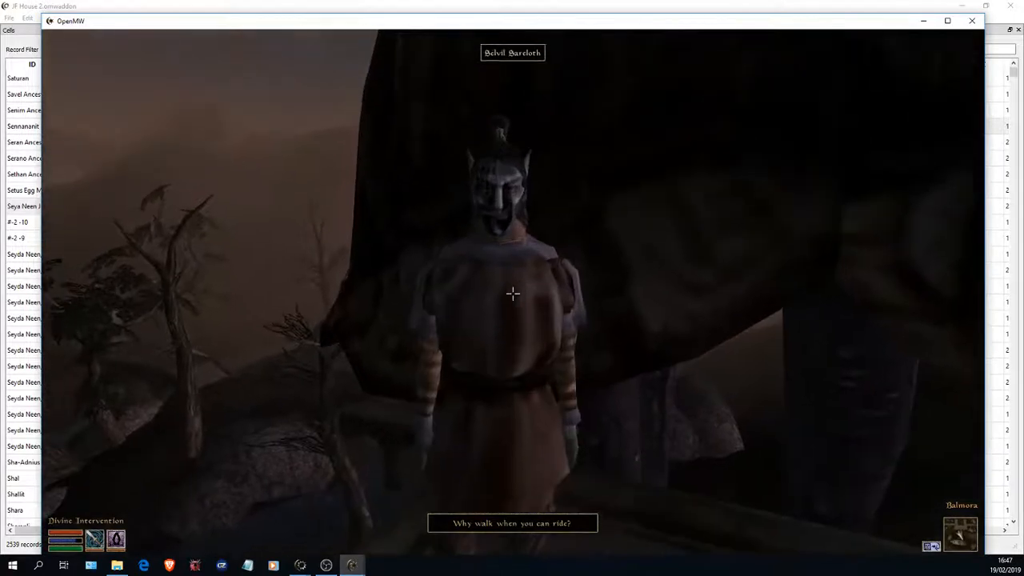
- Talk to the silt strider operator in Balmora and travel to Seyda Neen
key(space)
click(760, 343)
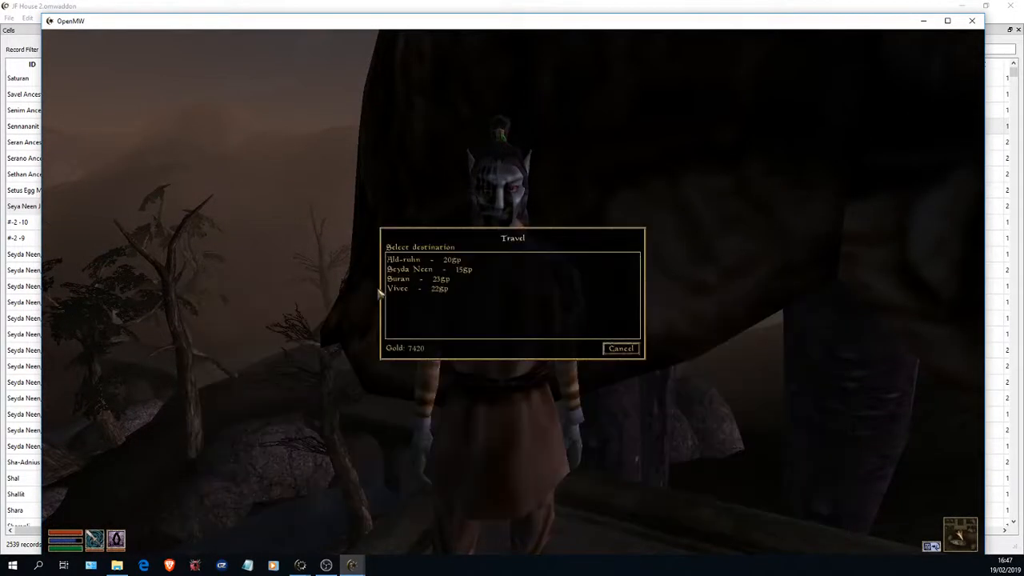
click(397, 270)
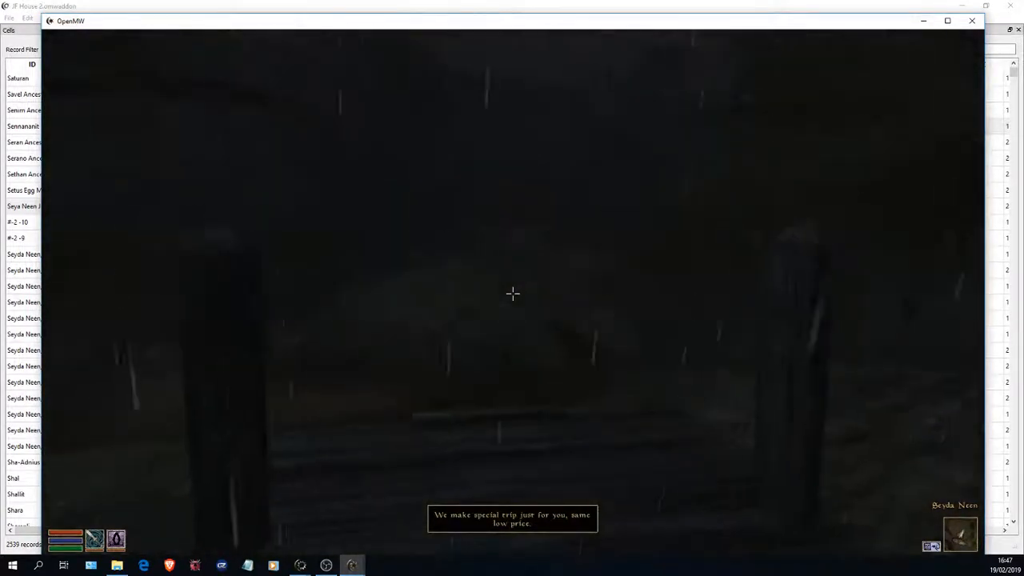
- Check the Seyda Neen map and walk through the village to the added Nord house's wooden door
right_click(512, 293)
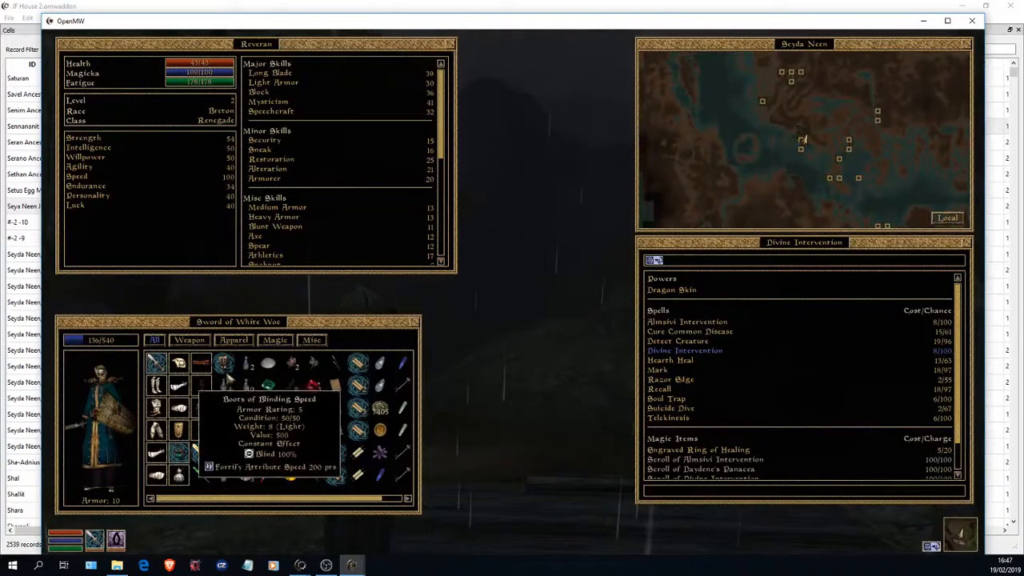
right_click(441, 365)
key(w)
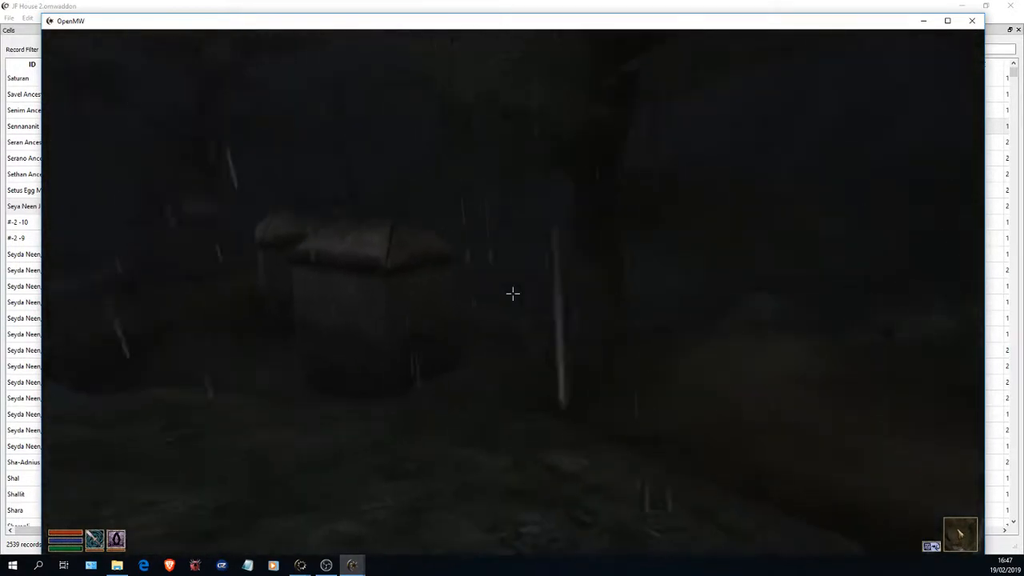
key(w)
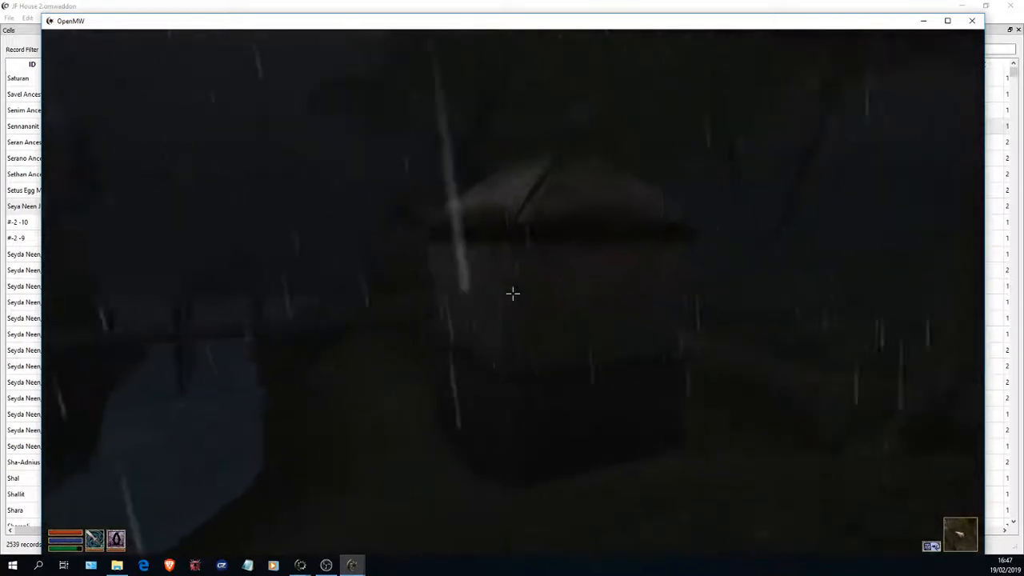
key(w)
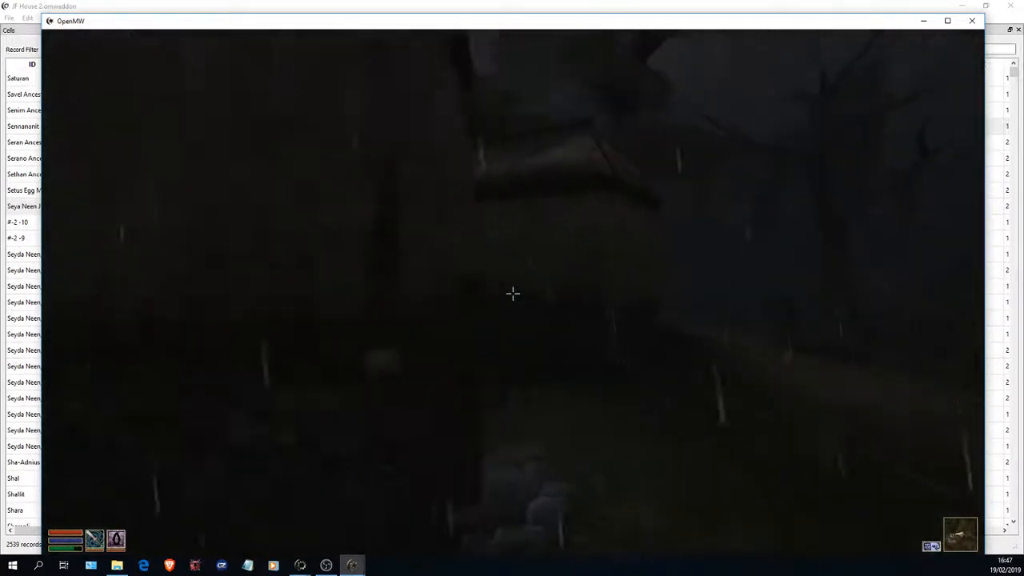
key(w)
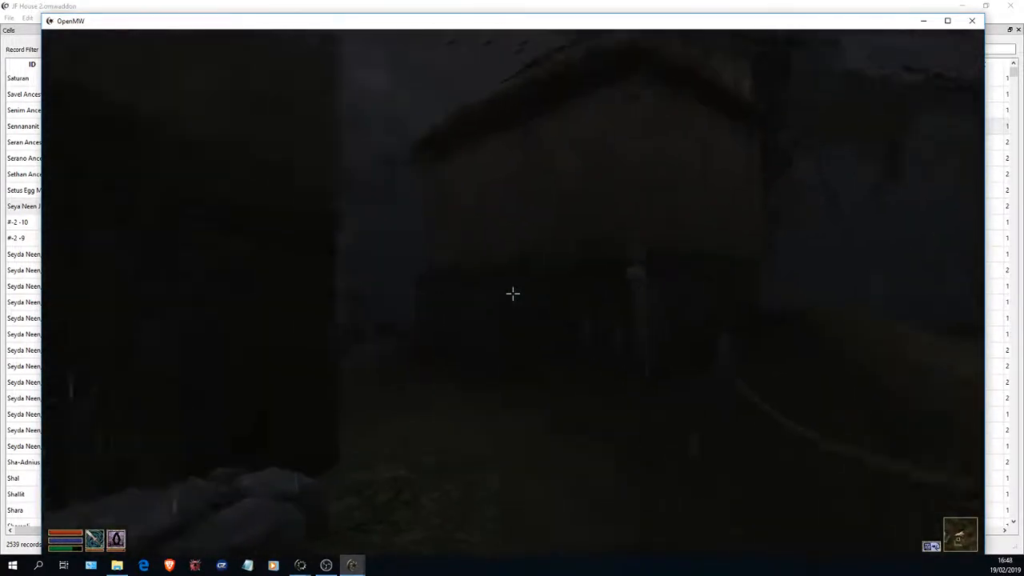
key(w)
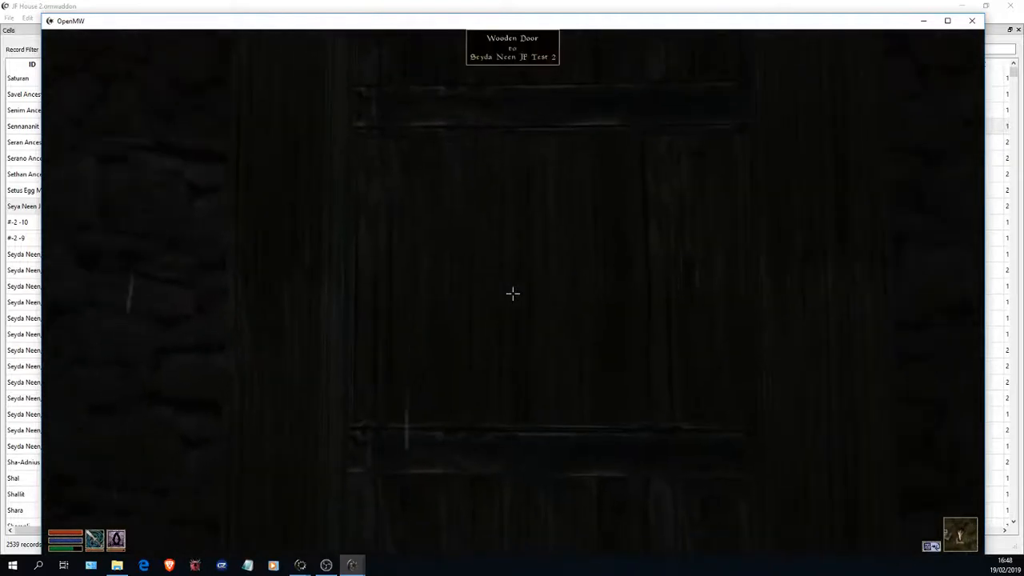
- Inspect the placement of the wooden door and the stone doorstep of the Nord house from several angles
key(s)
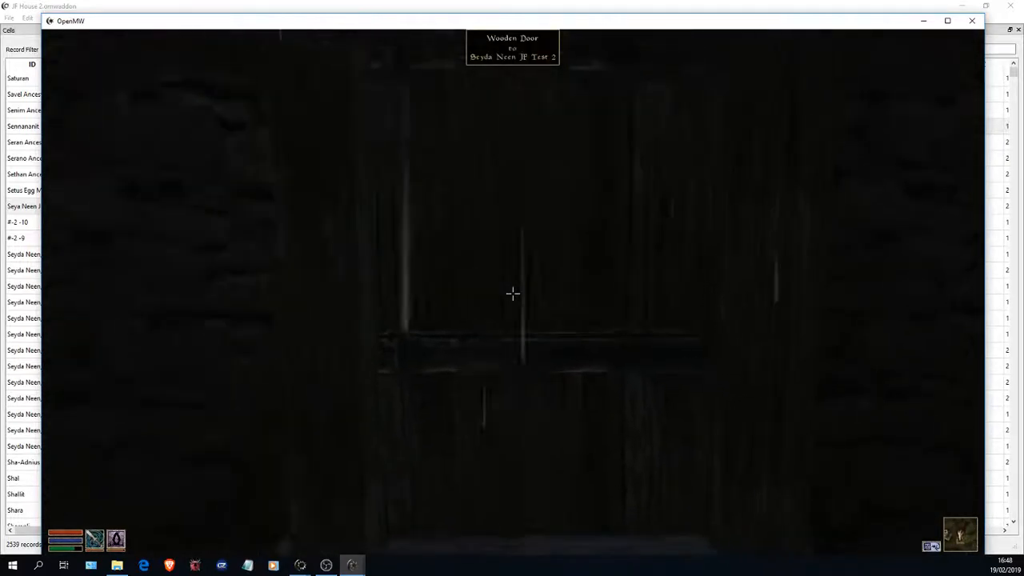
key(s)
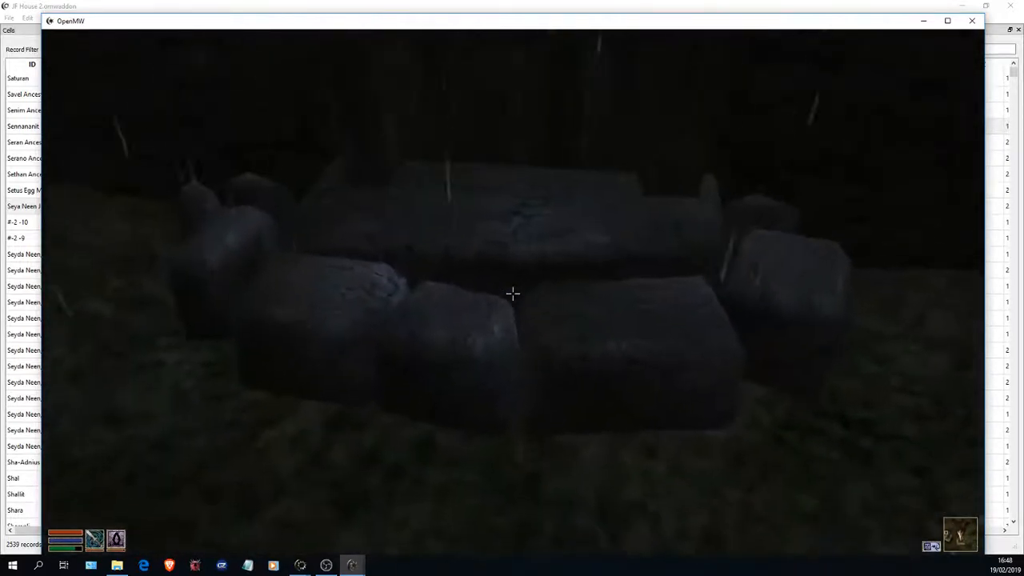
key(w)
key(s)
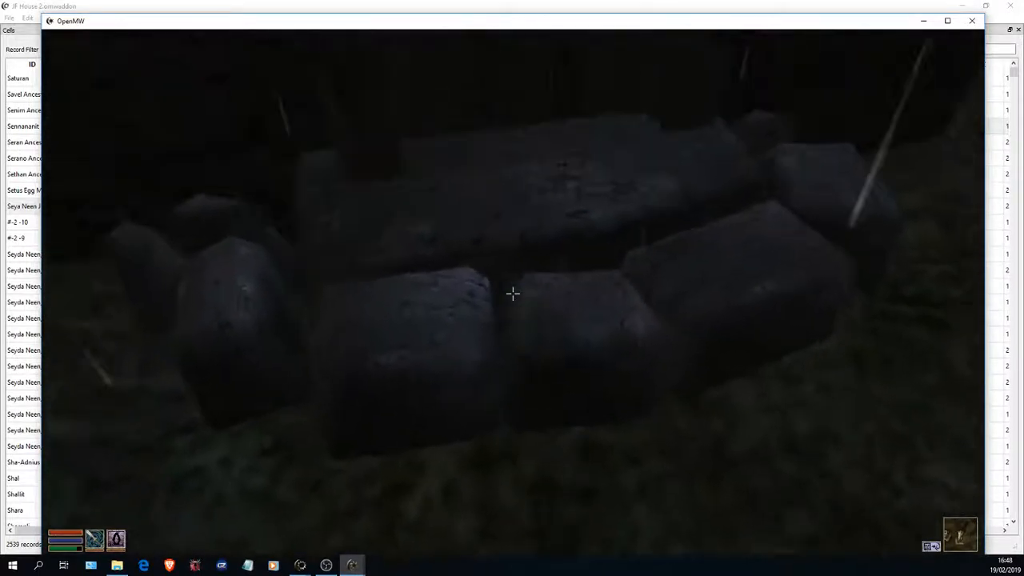
key(a)
key(d)
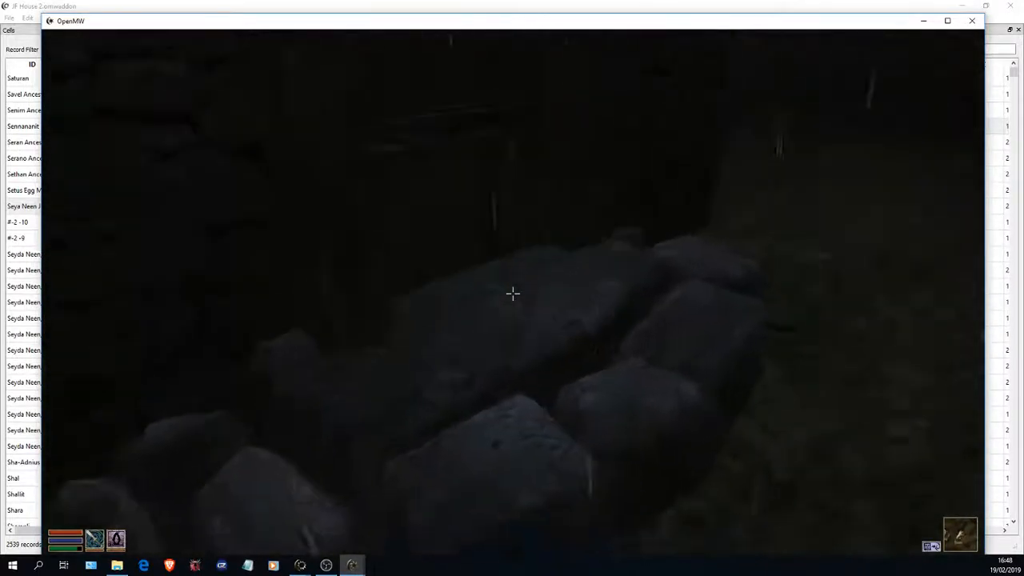
key(s)
key(w)
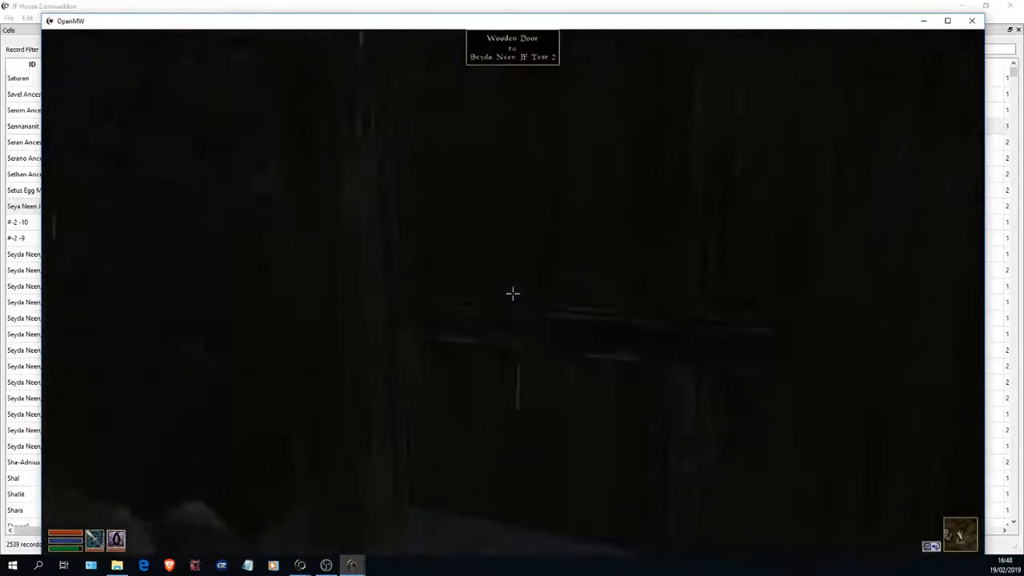
key(s)
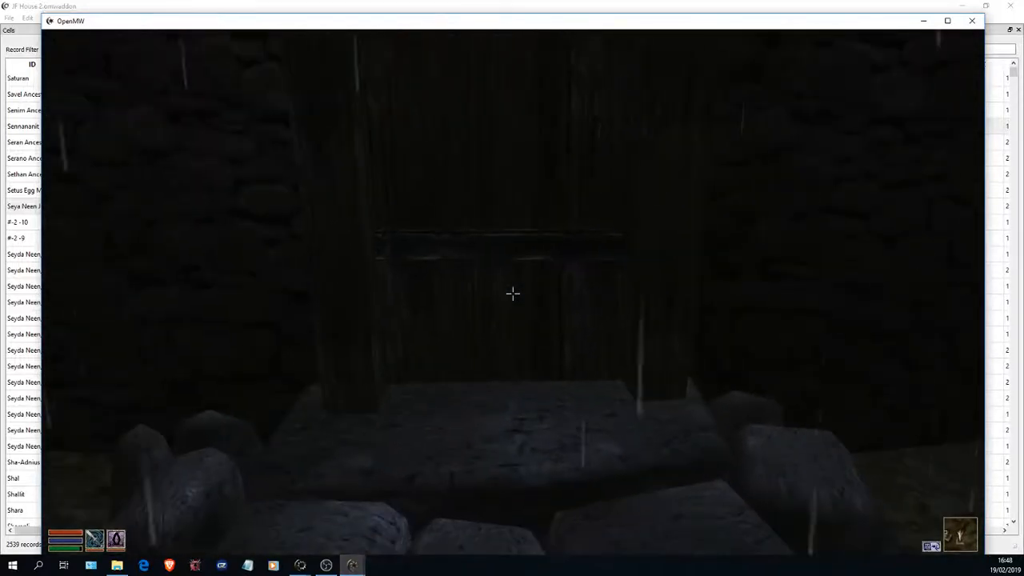
key(w)
key(s)
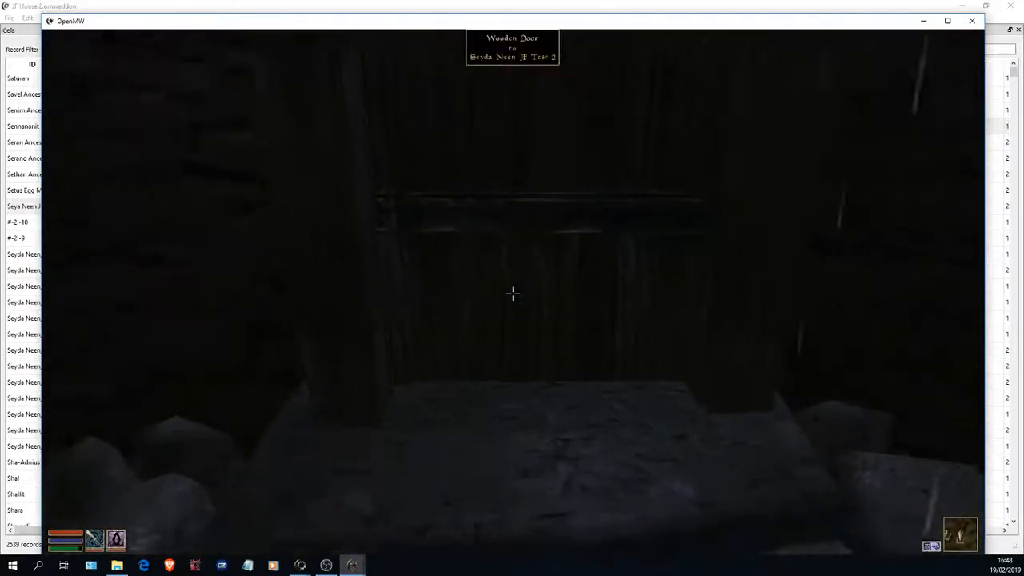
- Walk up to the wooden door and try to enter the Seyda Neen JF Test 2 interior
key(w)
key(w)
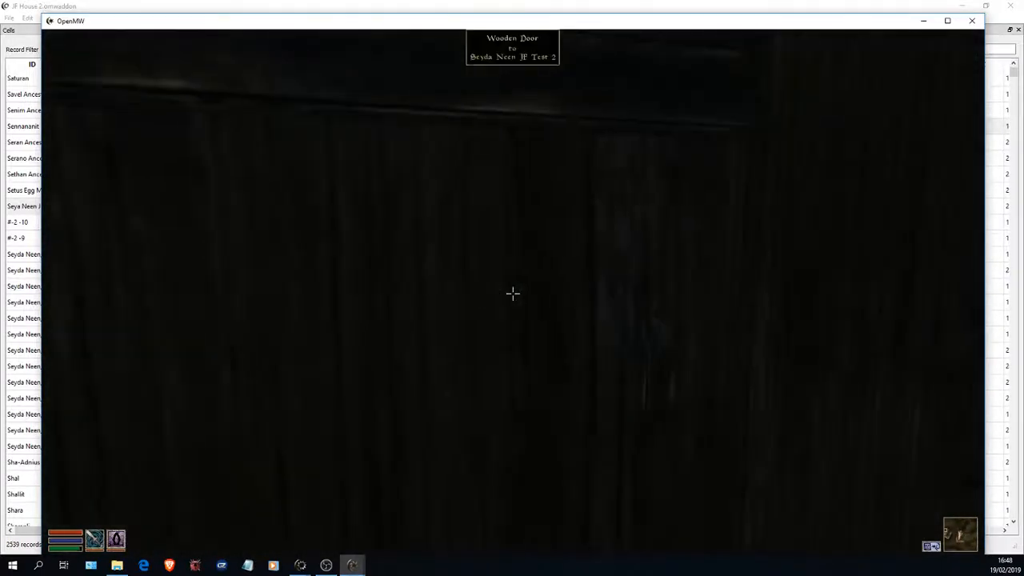
key(space)
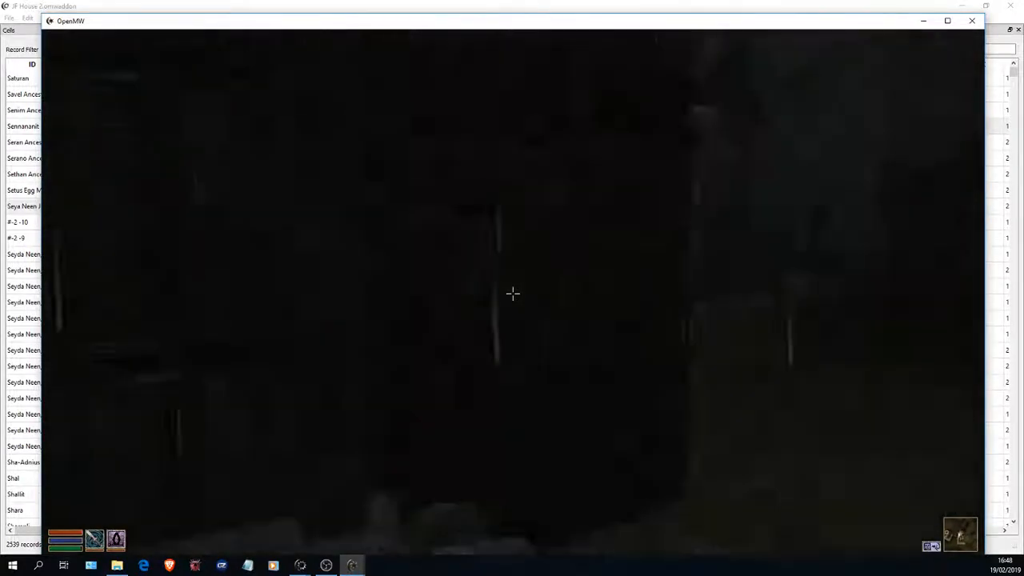
- Exit Morrowind and confirm quitting the game
key(Escape)
click(507, 354)
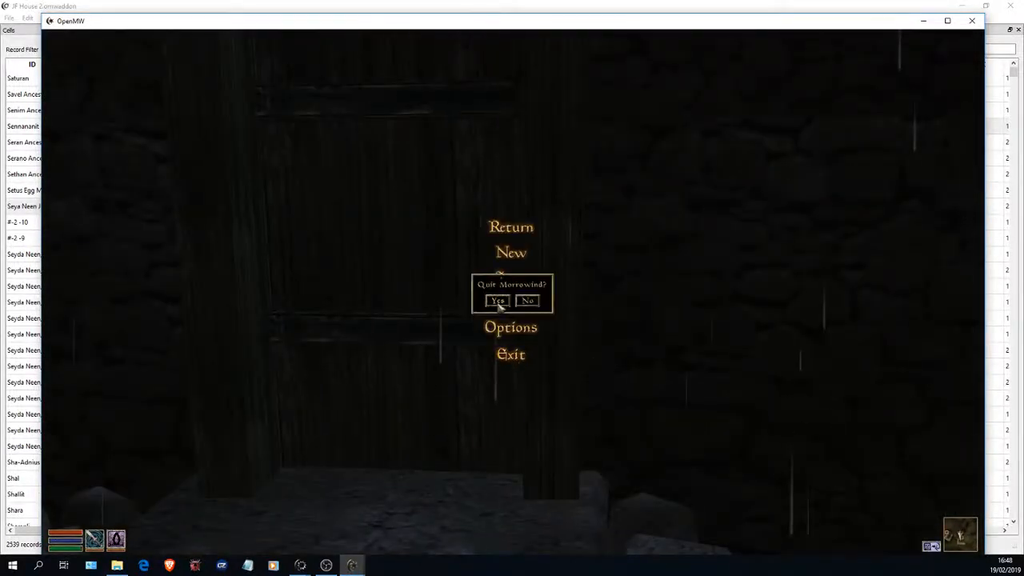
click(496, 302)
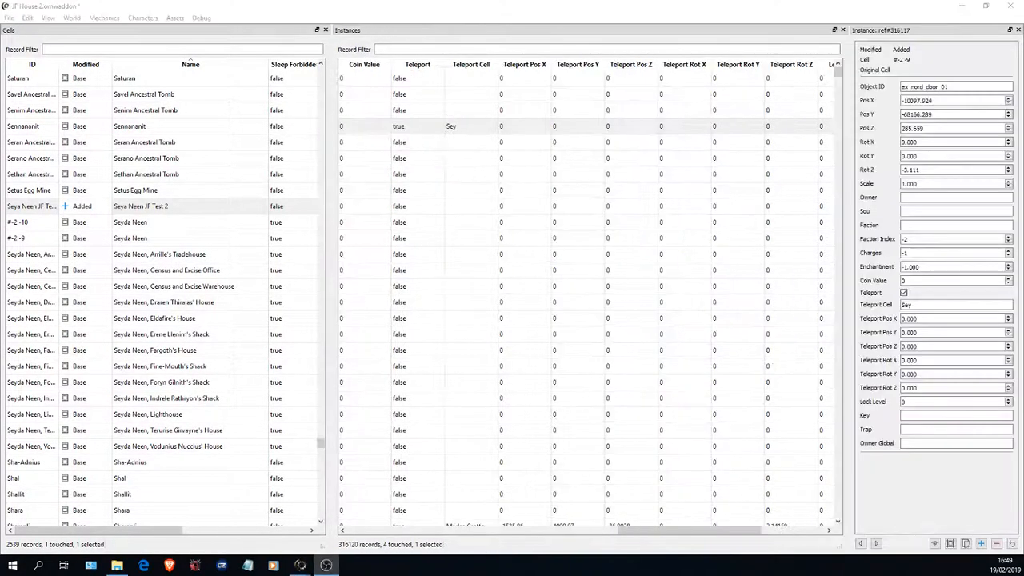
- Back in OpenMW-CS, set the ex_nord_door_01 instance's Teleport Cell to Seya Neen JF Test 2 and save the addon
click(924, 303)
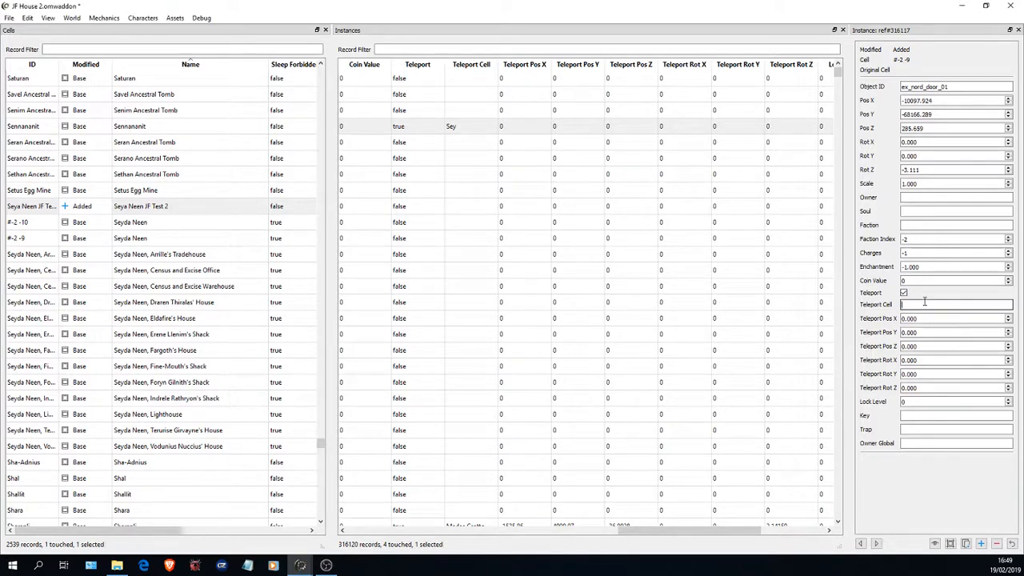
text(Se)
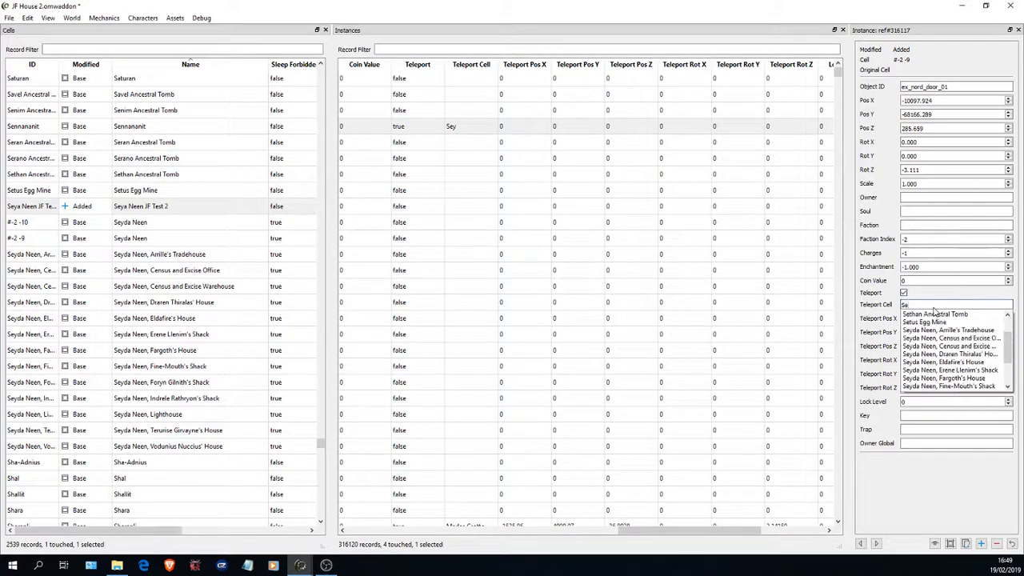
text(y)
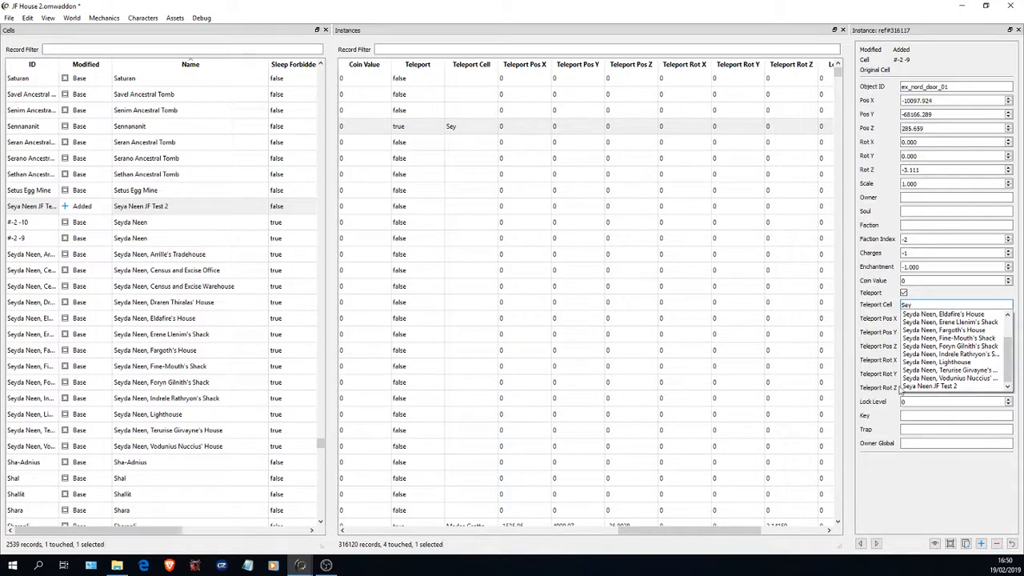
click(932, 387)
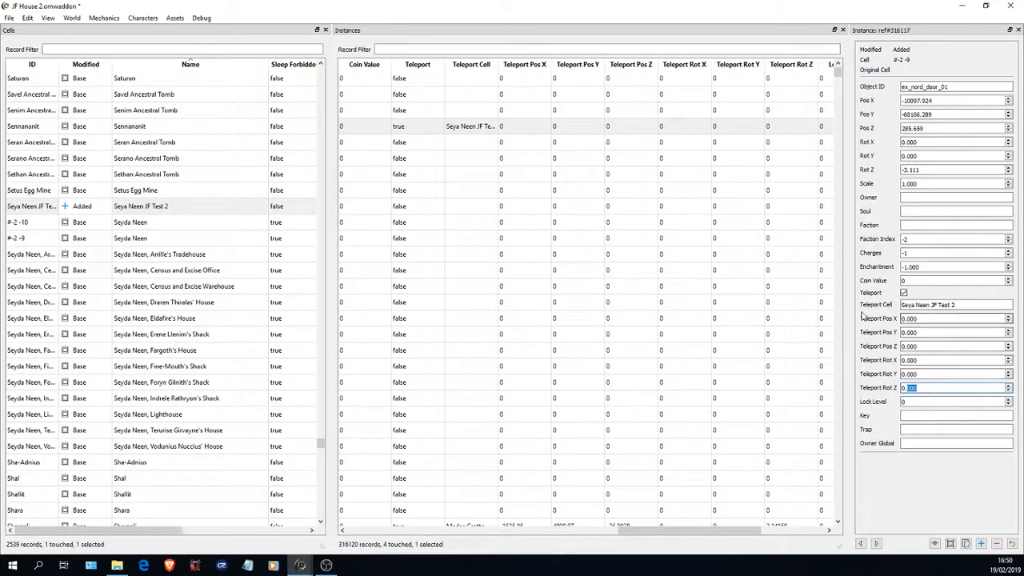
click(8, 19)
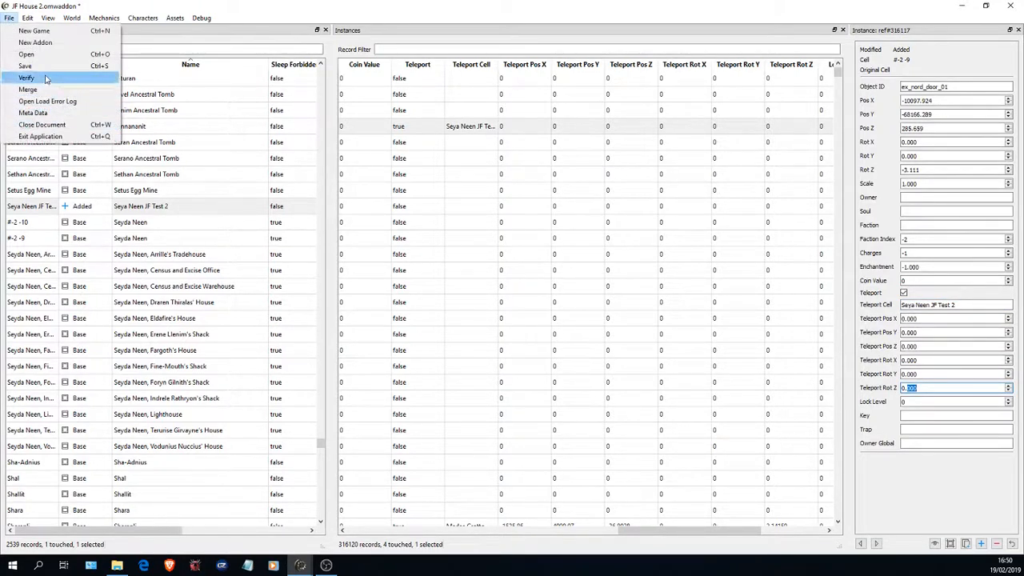
click(36, 76)
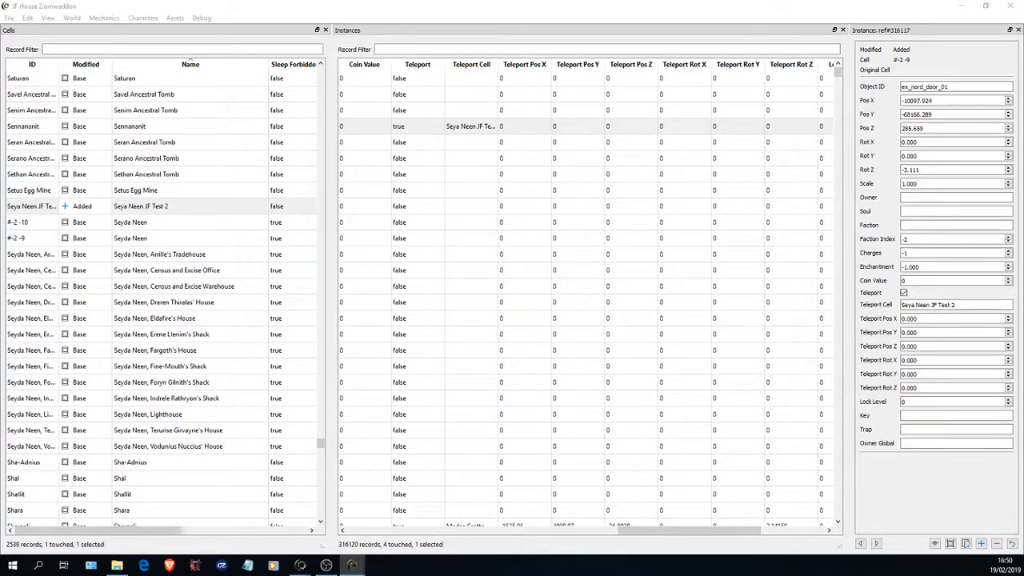
- Move the OpenMW game window up on the screen and load the character's test1 saved game
drag(658, 48, 573, 13)
click(557, 446)
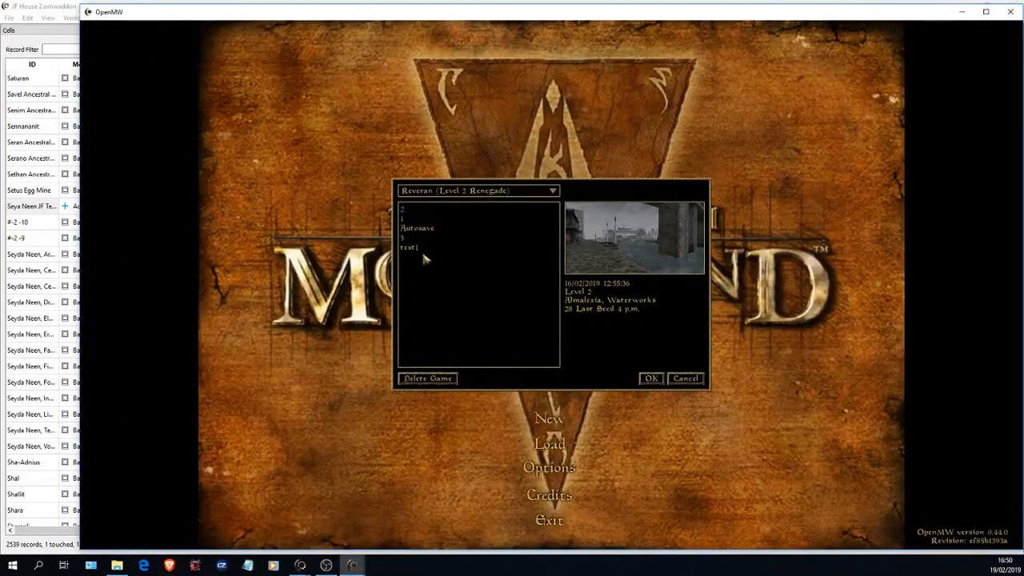
double_click(421, 250)
click(532, 307)
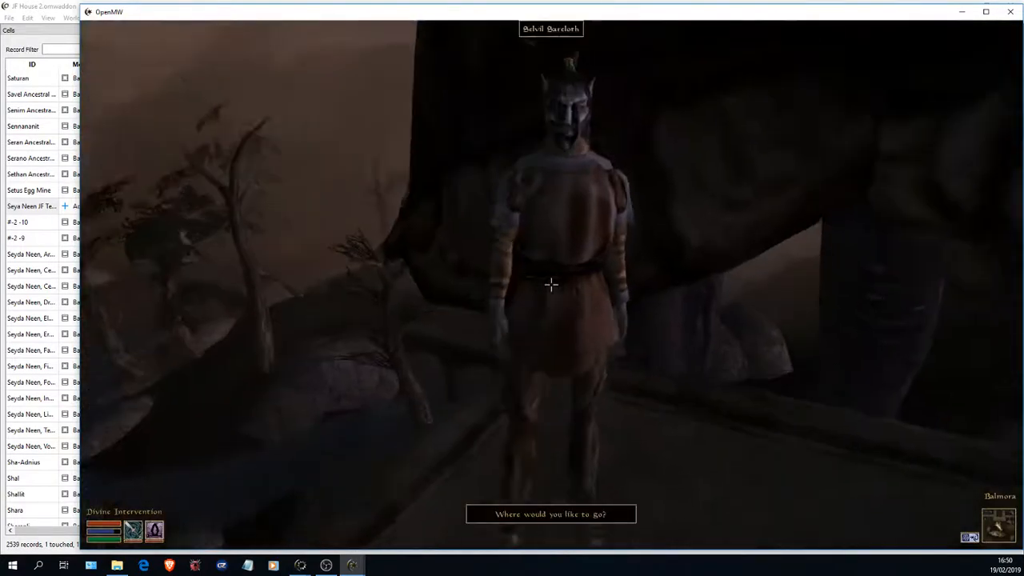
- Talk to the silt strider operator in Balmora and travel to Seyda Neen
key(space)
click(809, 336)
click(448, 260)
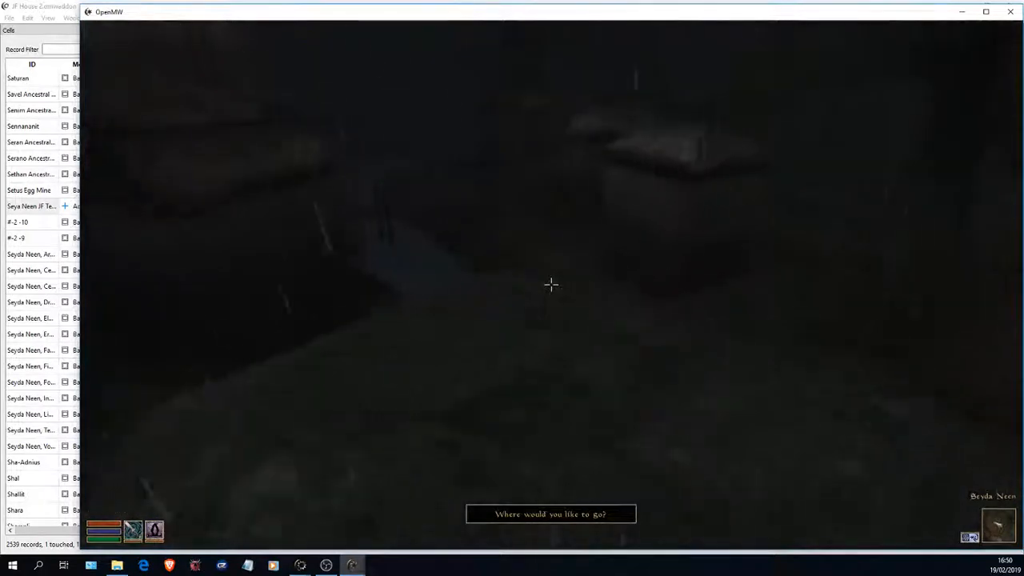
- Walk through Seyda Neen to the Nord house and enter Seya Neen JF Test 2 through its wooden door
key(w)
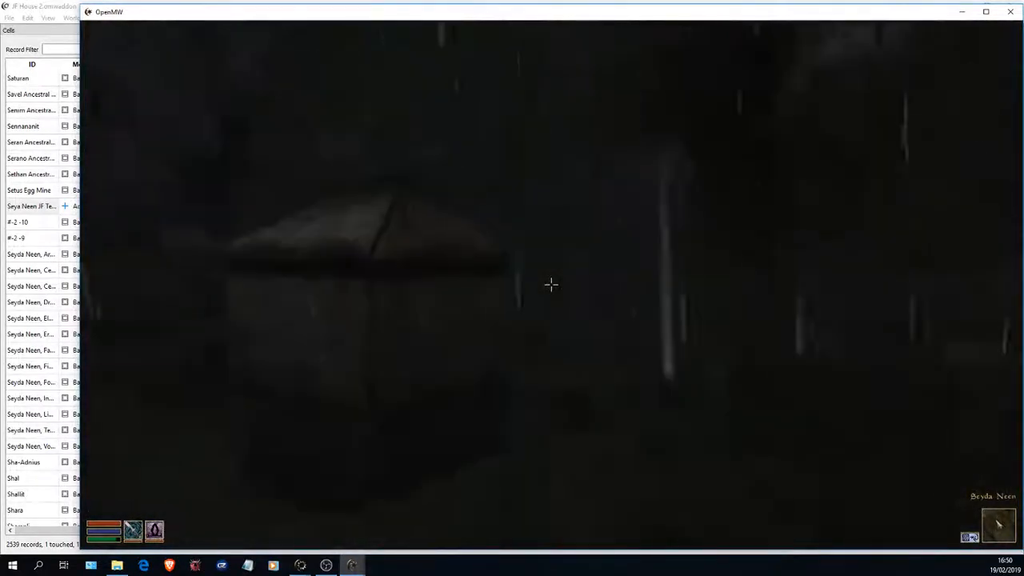
key(w)
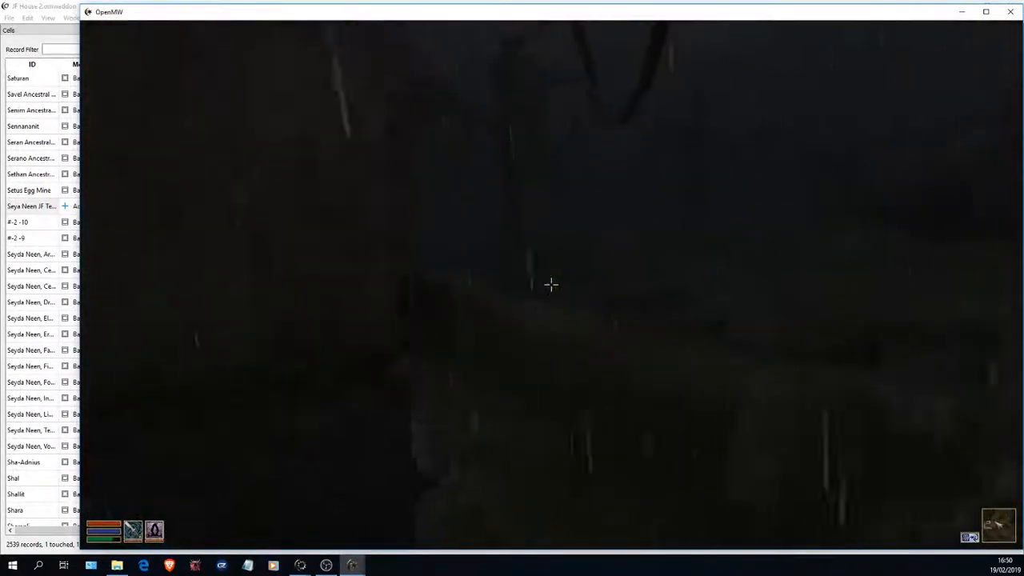
key(w)
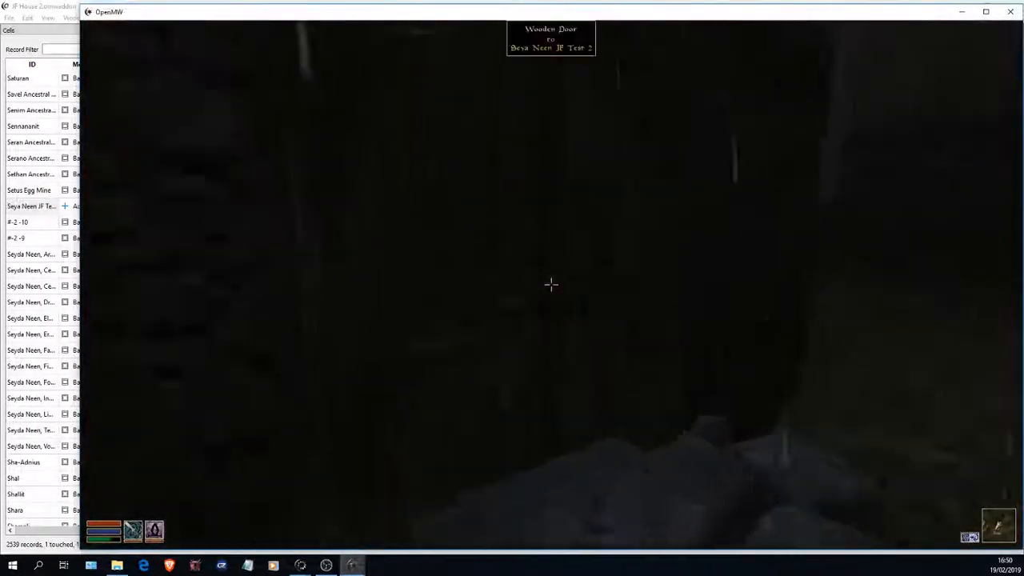
key(space)
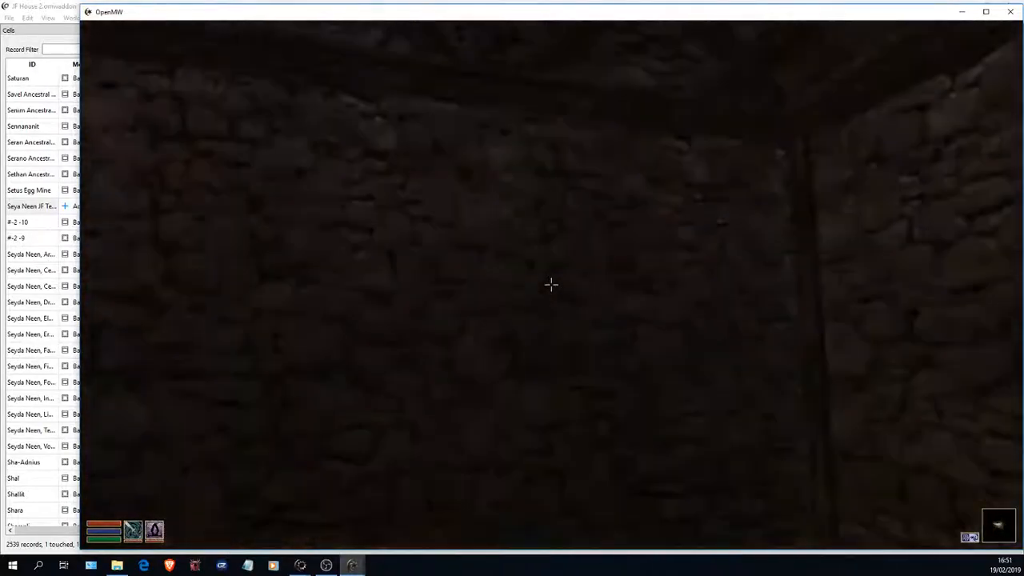
- Exit the game from inside the test house interior and confirm quitting
key(Escape)
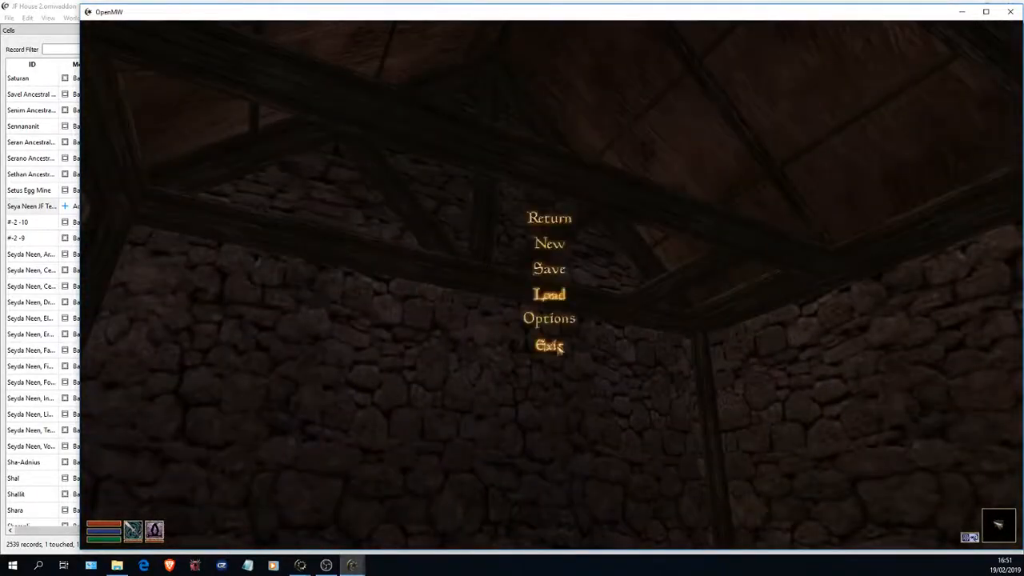
click(560, 345)
click(536, 291)
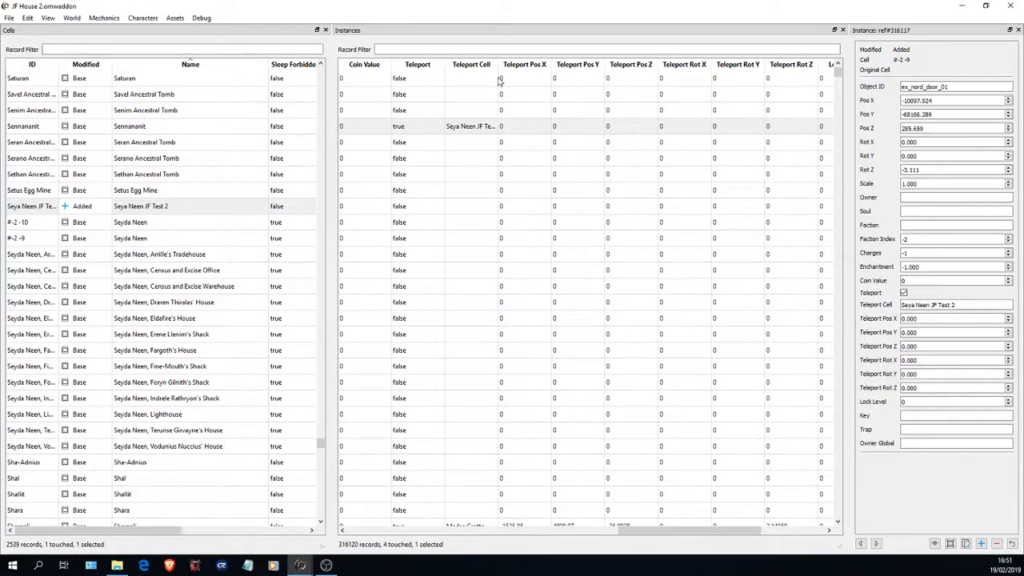
- Back in OpenMW-CS, bring up the file commands for the JF House 2 addon
click(10, 18)
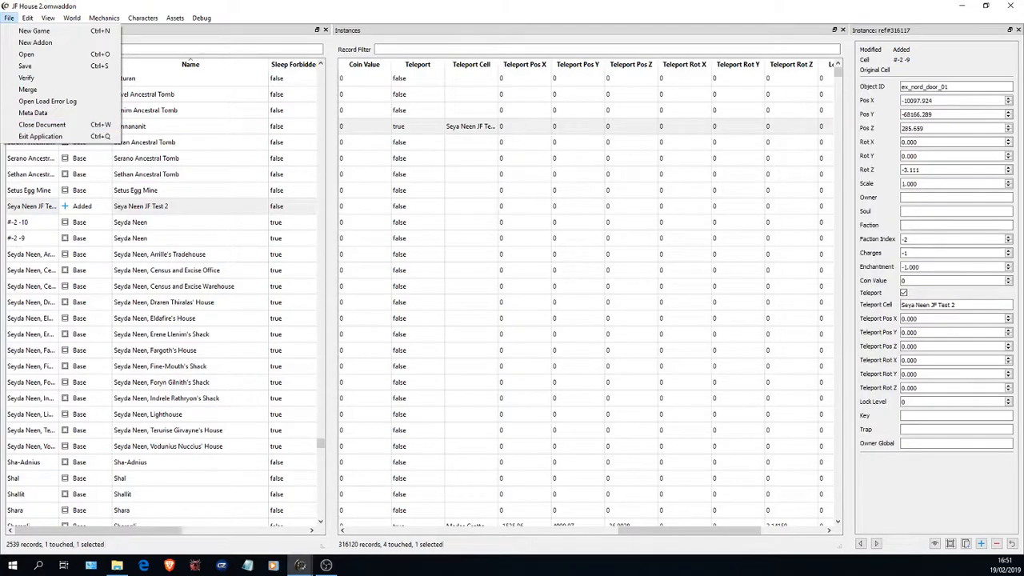